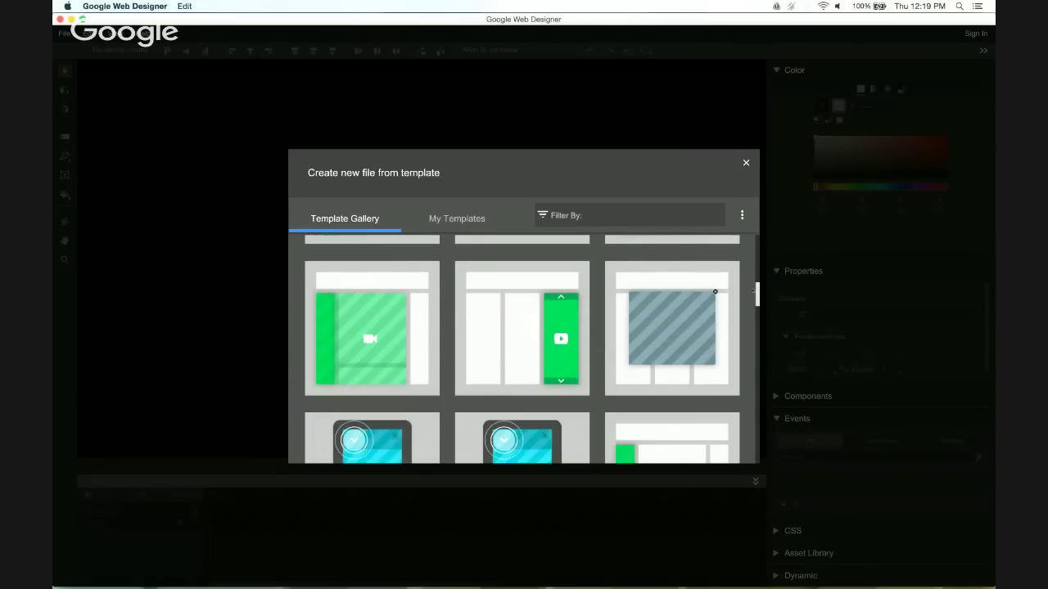
- Browse the ad layouts available in the template gallery
{"action": "scroll", "coordinate": [447, 317], "scroll_direction": "up", "scroll_amount": 5}
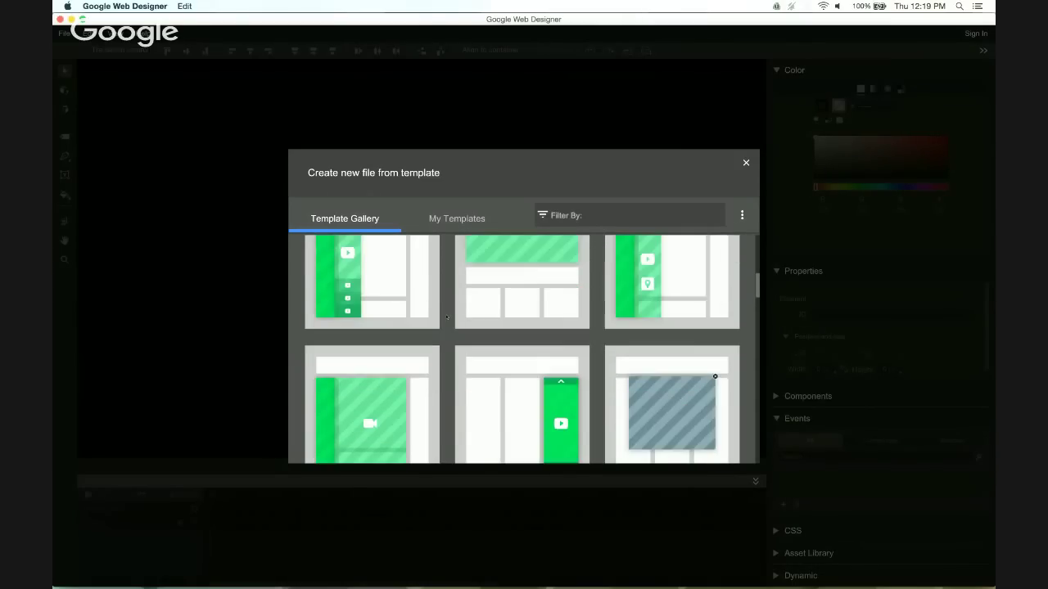
{"action": "mouse_move", "coordinate": [492, 320]}
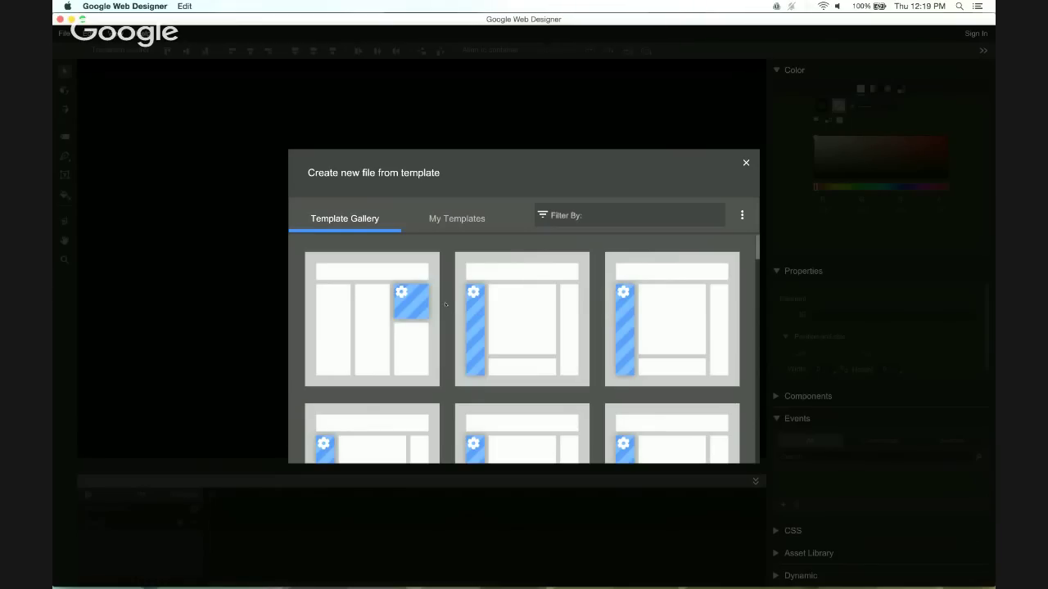
{"action": "scroll", "coordinate": [446, 305], "scroll_direction": "down", "scroll_amount": 5}
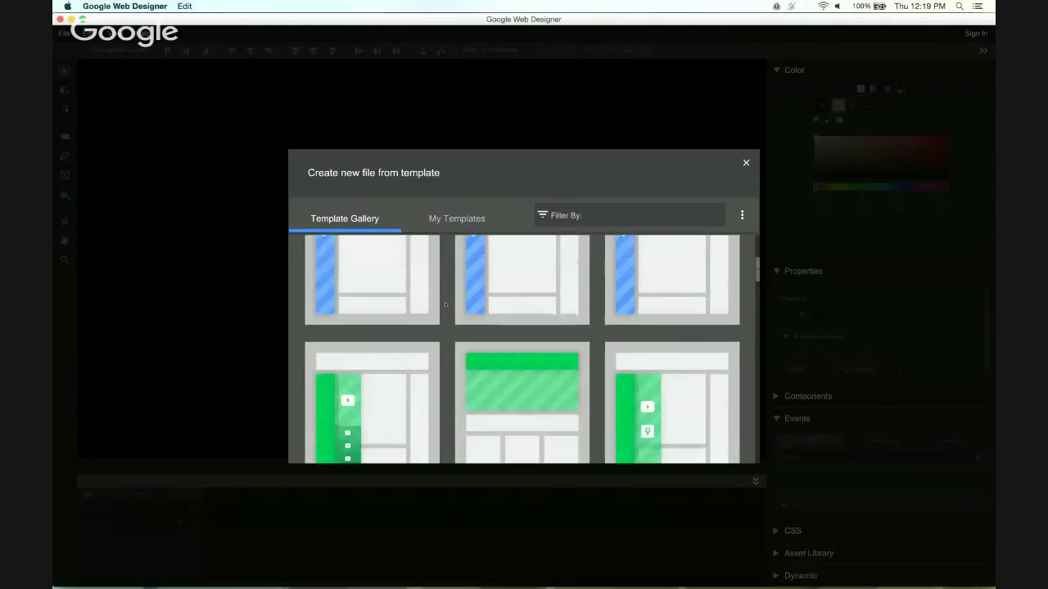
{"action": "scroll", "coordinate": [445, 304], "scroll_direction": "down", "scroll_amount": 2}
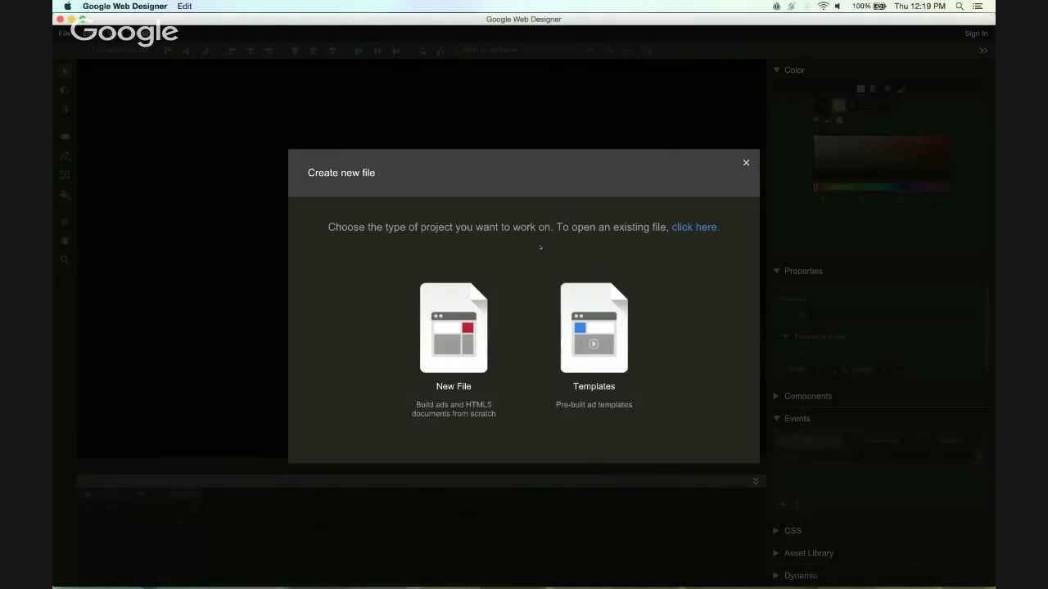
- Start a new blank file and review the expansion mode options for expandable ads and the publish size options for banners
{"action": "left_click", "coordinate": [442, 340]}
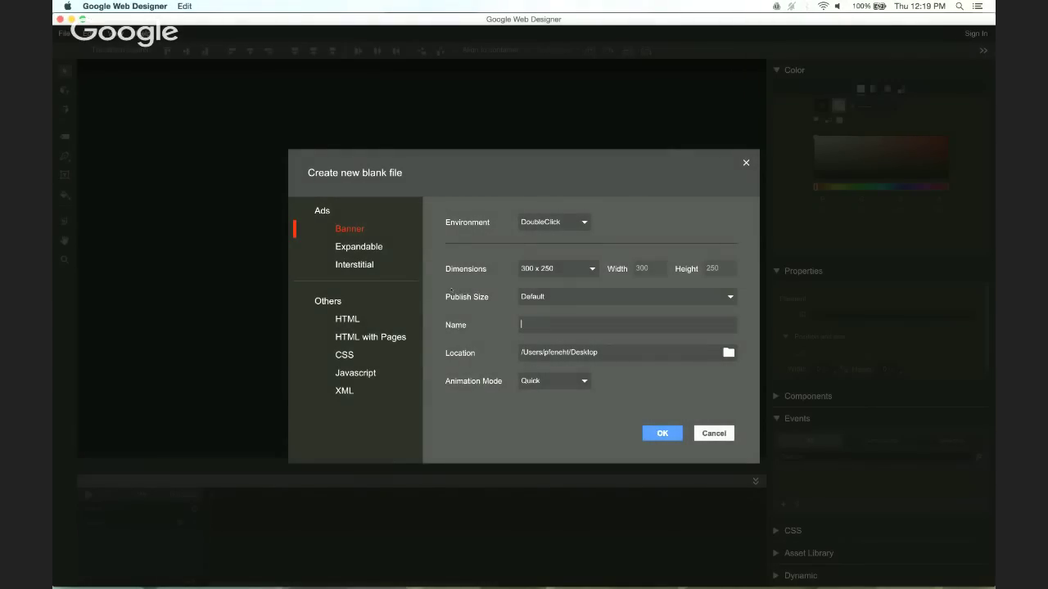
{"action": "left_click", "coordinate": [367, 247]}
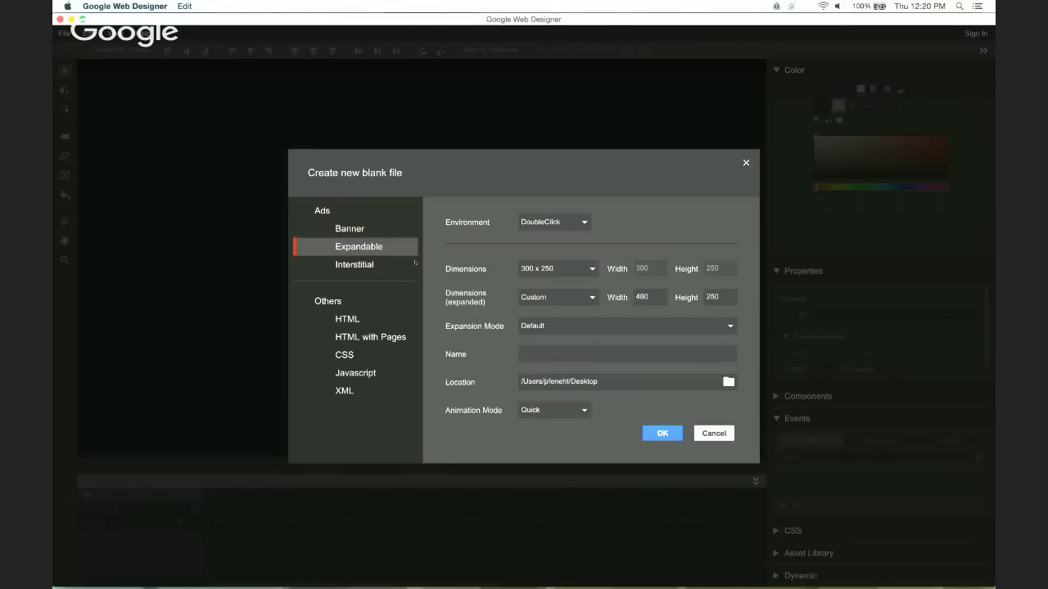
{"action": "left_click", "coordinate": [557, 328]}
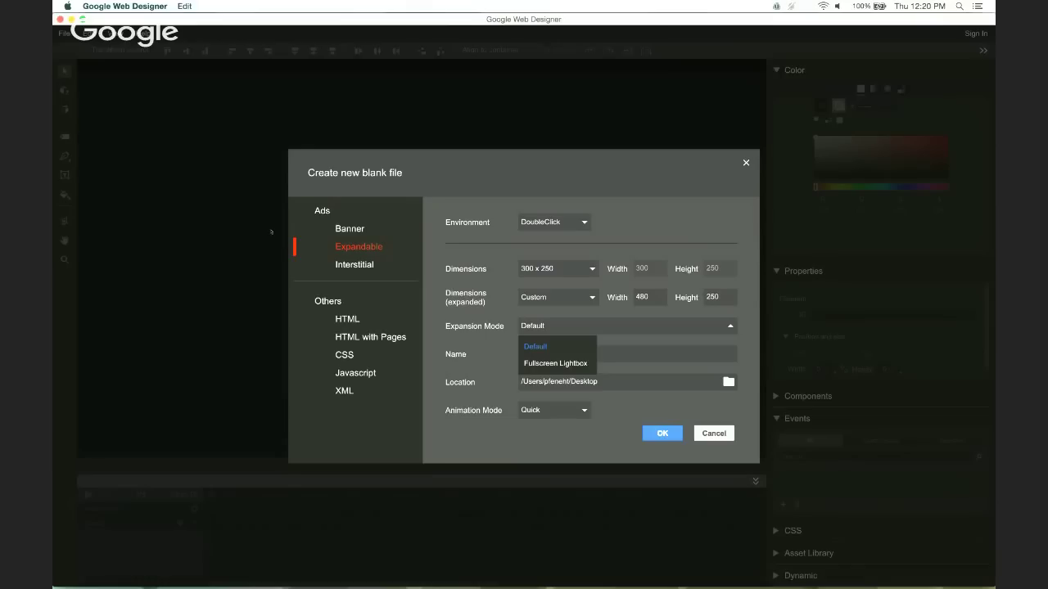
{"action": "left_click", "coordinate": [350, 229]}
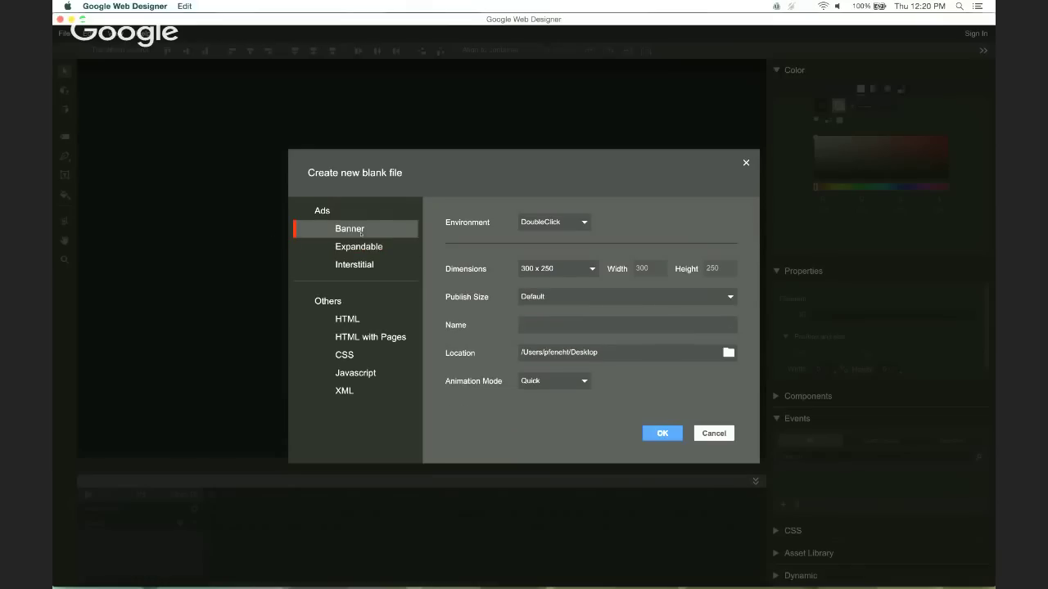
{"action": "left_click", "coordinate": [552, 300]}
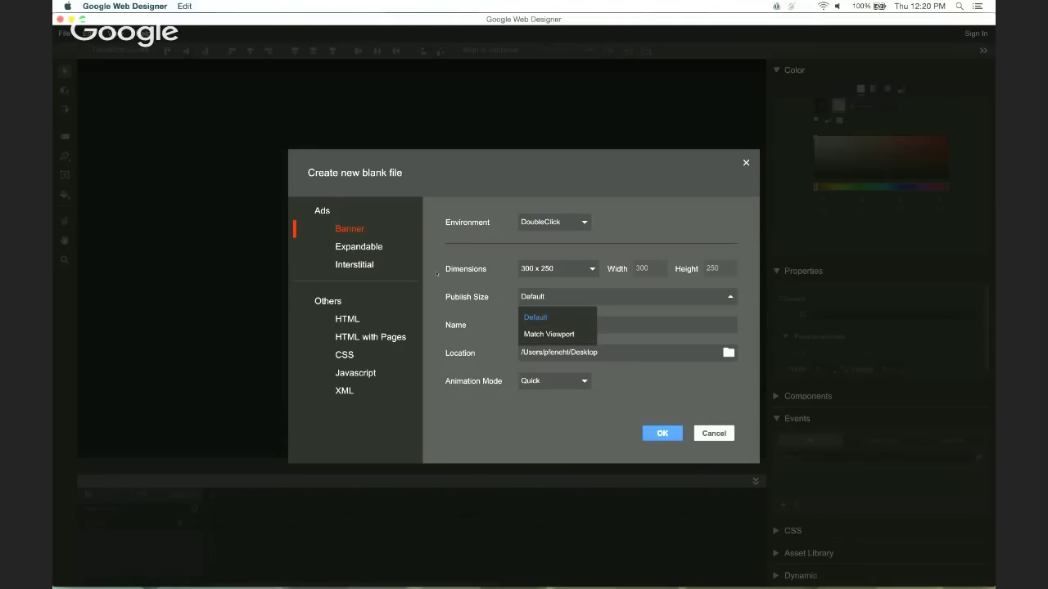
- Create an expandable DoubleClick ad named my_expandable with the Fullscreen Lightbox expansion mode
{"action": "left_click", "coordinate": [363, 249]}
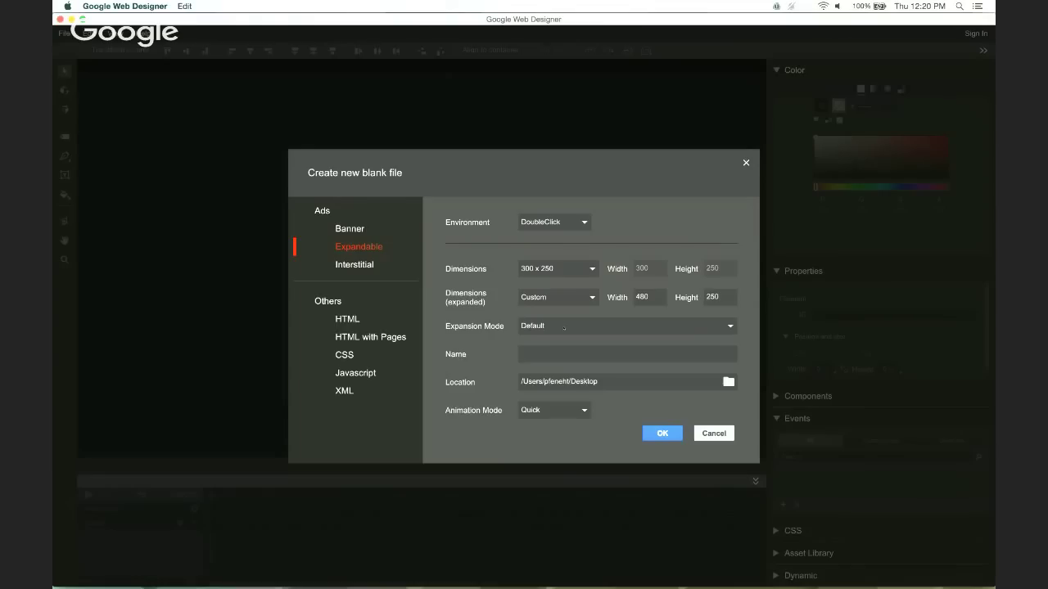
{"action": "left_click", "coordinate": [564, 326]}
{"action": "left_click", "coordinate": [556, 363]}
{"action": "type", "text": "my_expandable"}
{"action": "left_click", "coordinate": [662, 434]}
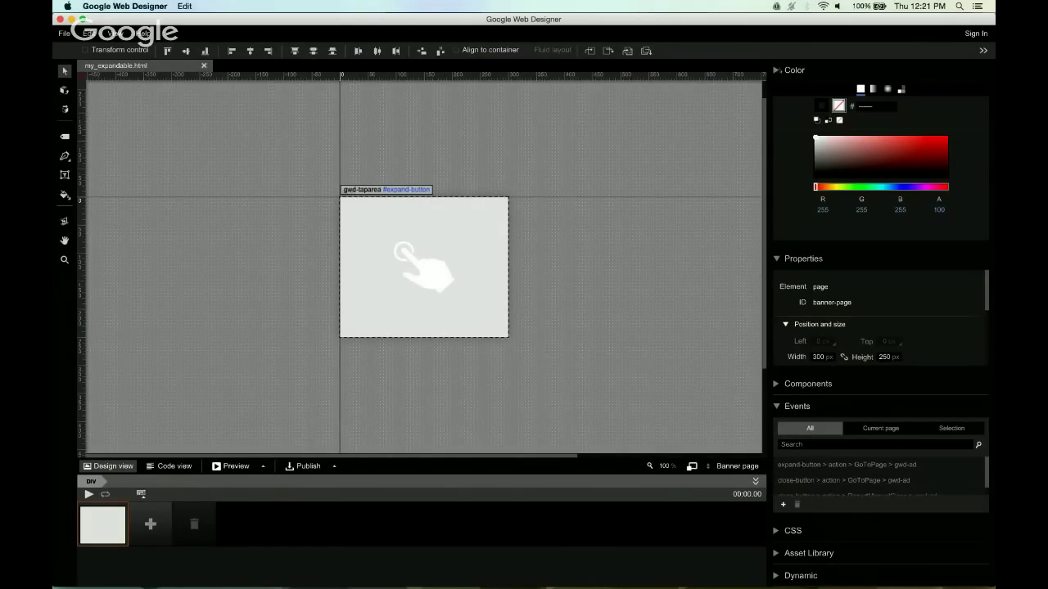
- Collapse the Color section, expand Components, and enlarge the component list to show more entries
{"action": "left_click", "coordinate": [776, 71]}
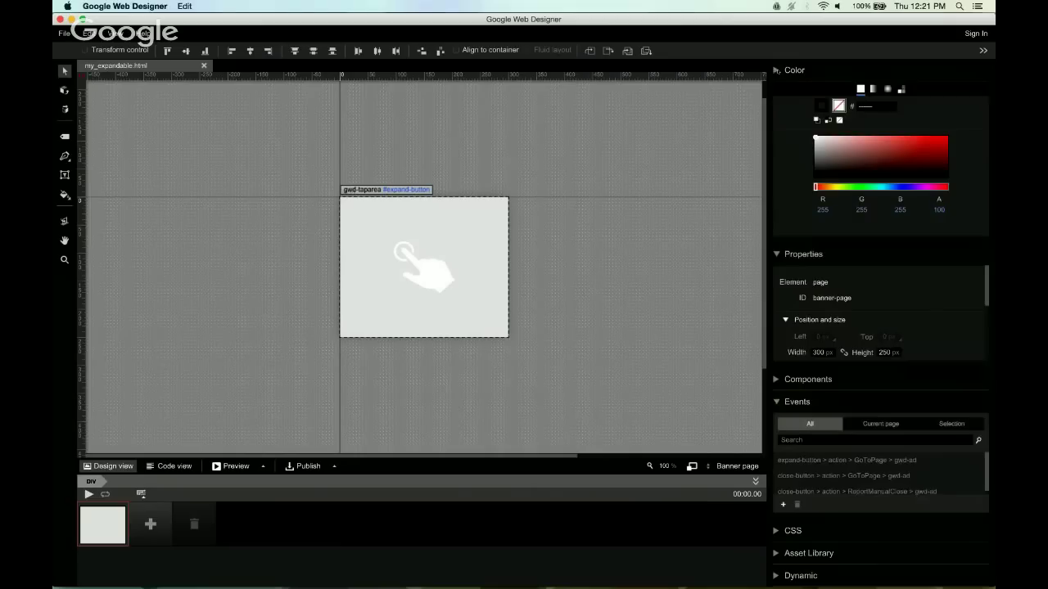
{"action": "left_click", "coordinate": [777, 70]}
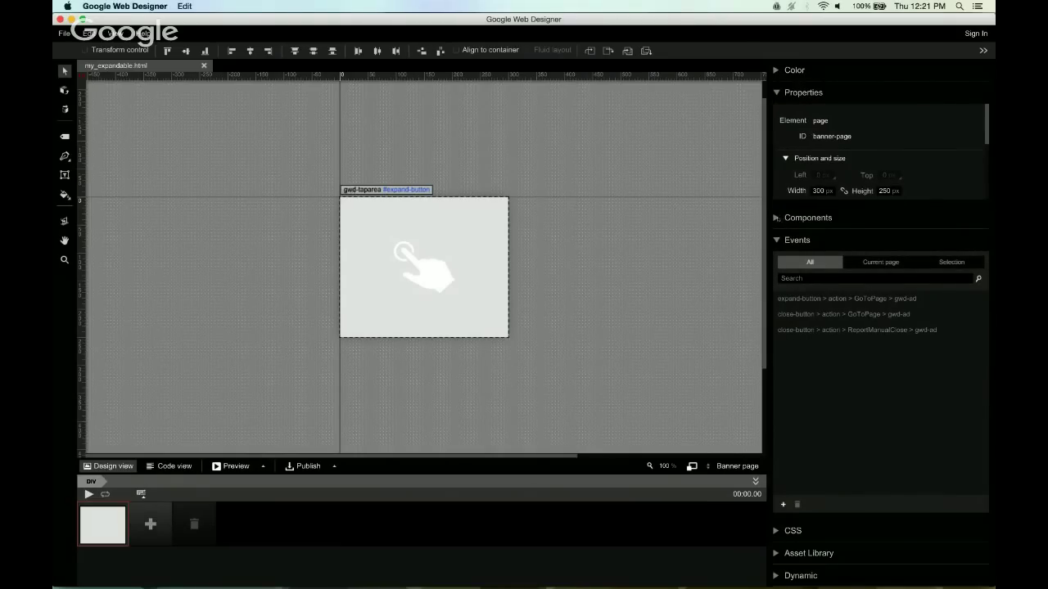
{"action": "left_click", "coordinate": [777, 217]}
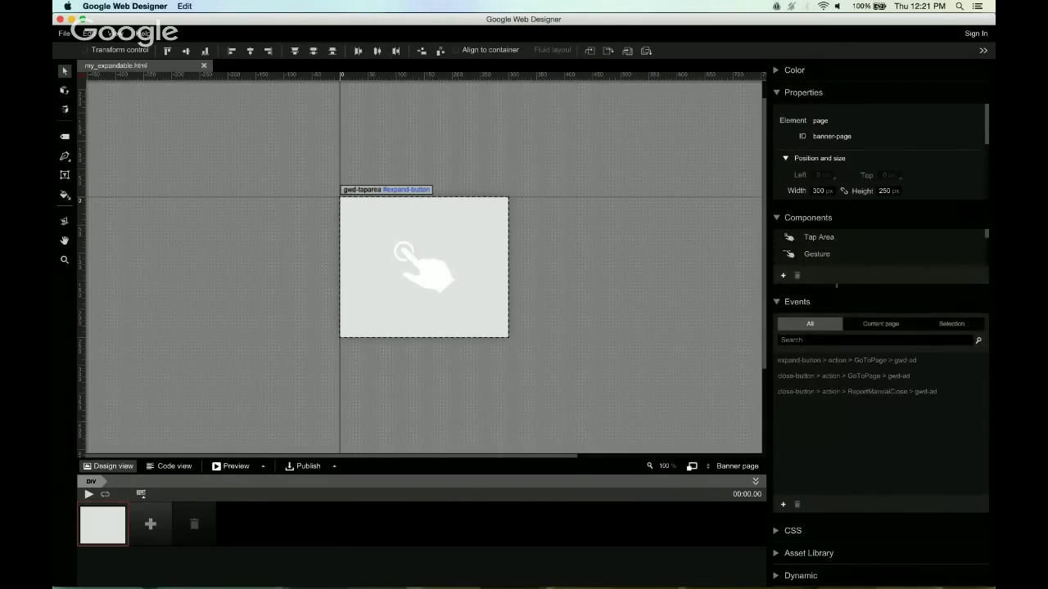
{"action": "left_click_drag", "start_coordinate": [837, 284], "coordinate": [846, 413]}
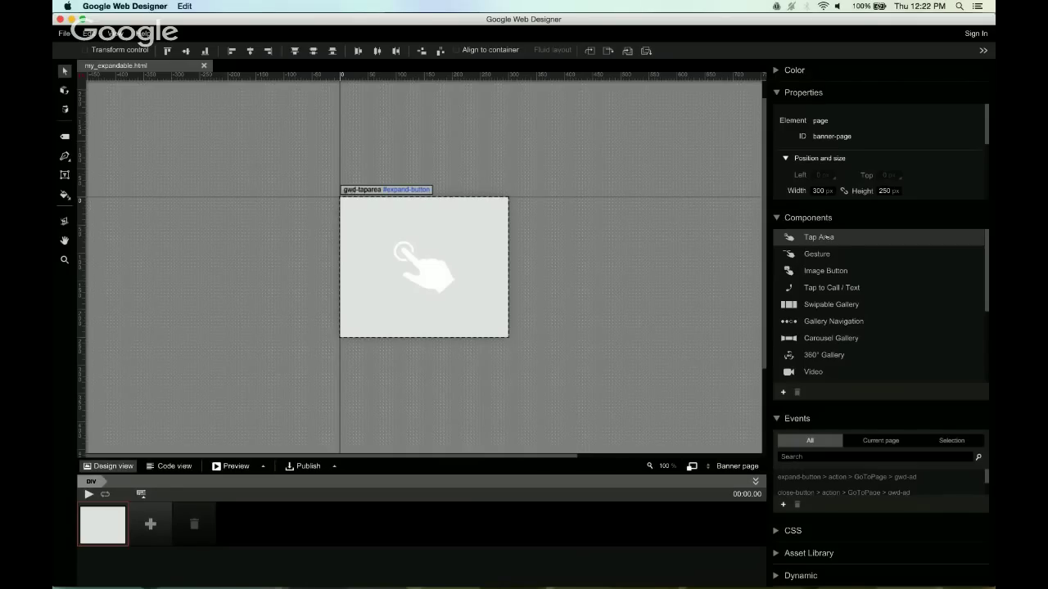
- Try out a Tap to Call / Text component beside the banner, reviewing its number and action options, and delete it
{"action": "scroll", "coordinate": [823, 285], "scroll_direction": "down", "scroll_amount": 1}
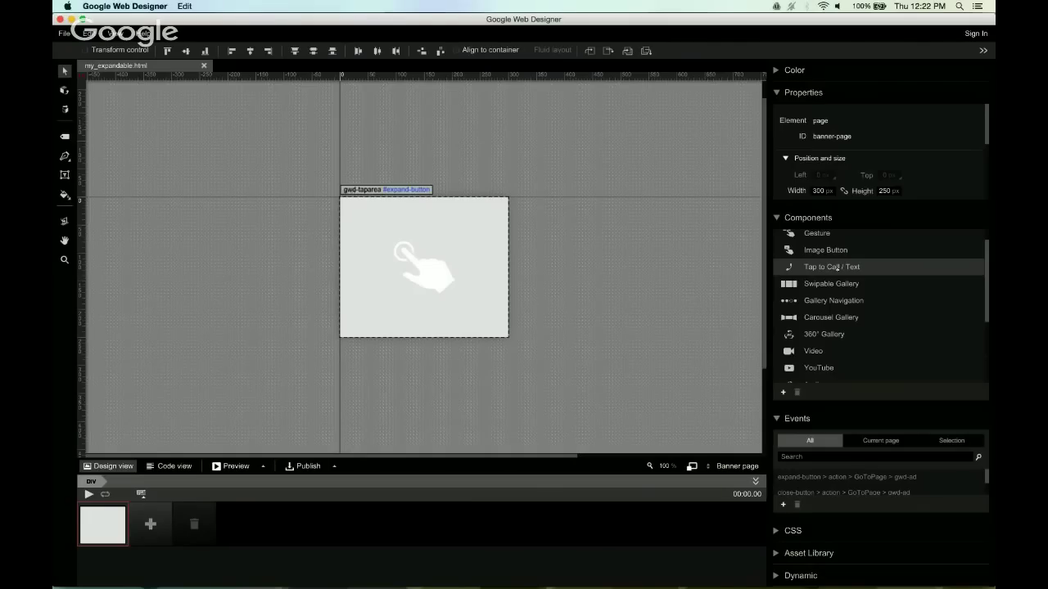
{"action": "left_click_drag", "start_coordinate": [837, 267], "coordinate": [538, 246]}
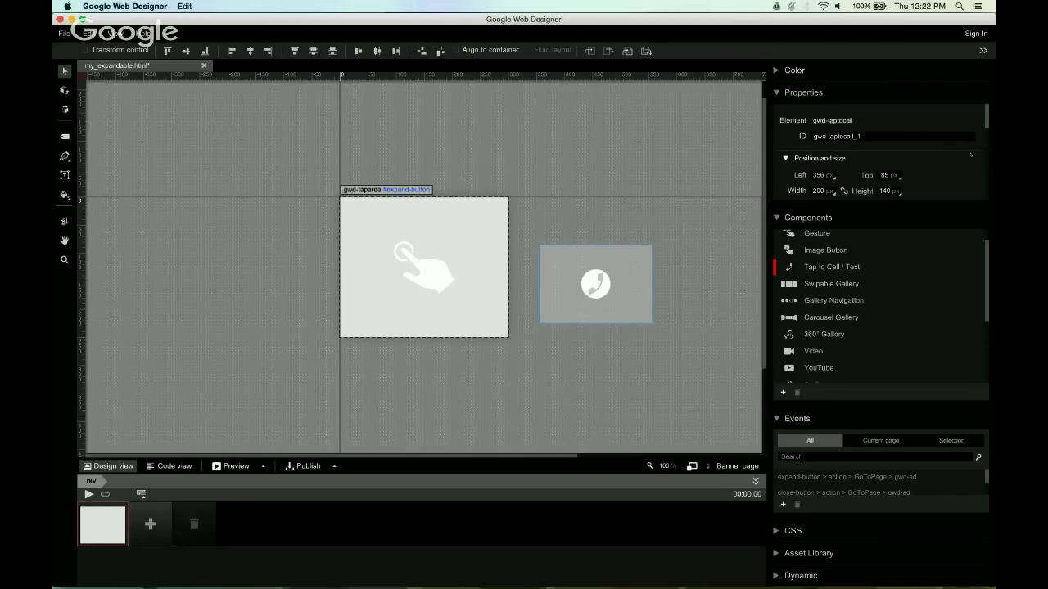
{"action": "scroll", "coordinate": [970, 155], "scroll_direction": "down", "scroll_amount": 5}
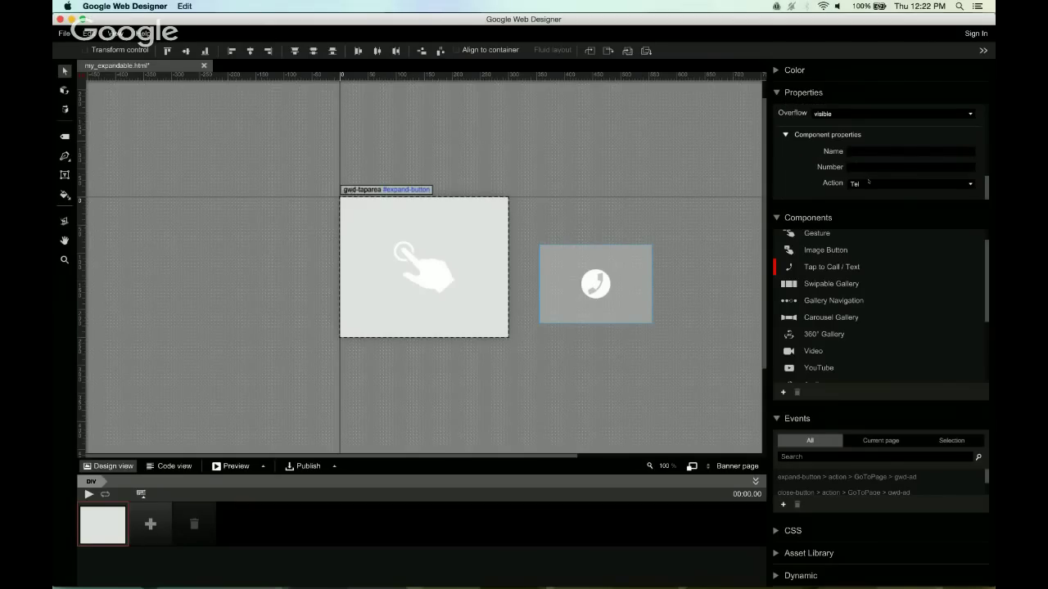
{"action": "left_click", "coordinate": [856, 166]}
{"action": "left_click", "coordinate": [865, 184]}
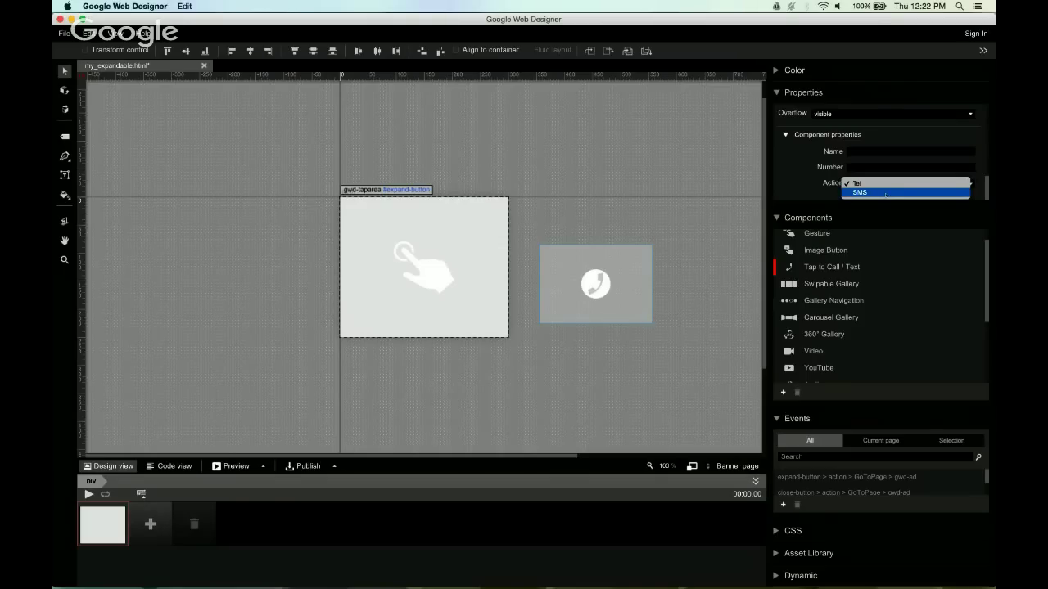
{"action": "left_click", "coordinate": [790, 183]}
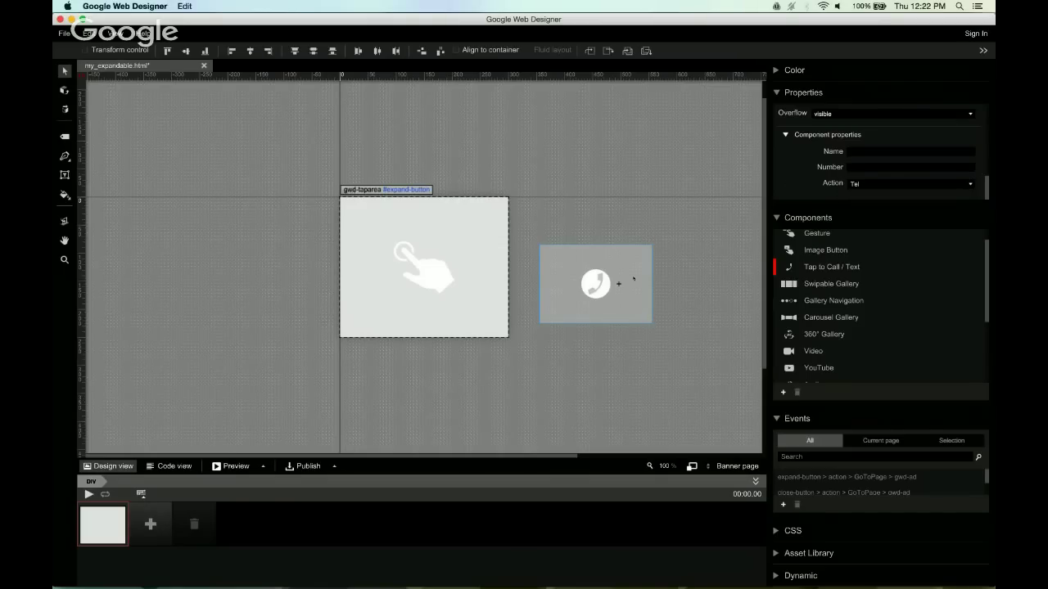
{"action": "key", "text": "Delete"}
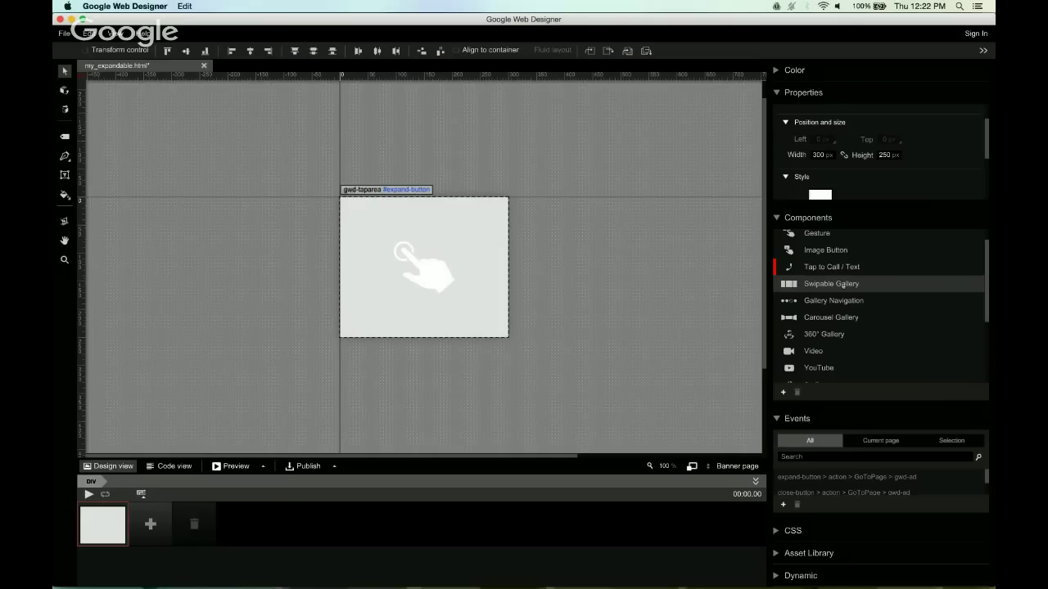
- Look through the remaining components available for the ad
{"action": "scroll", "coordinate": [843, 284], "scroll_direction": "down", "scroll_amount": 3}
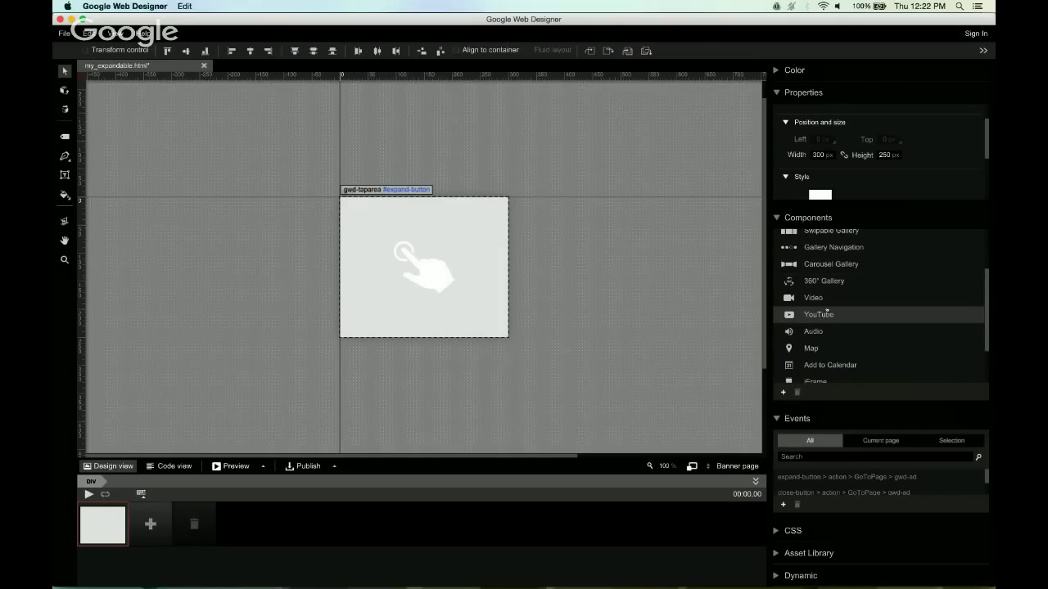
{"action": "scroll", "coordinate": [825, 310], "scroll_direction": "down", "scroll_amount": 2}
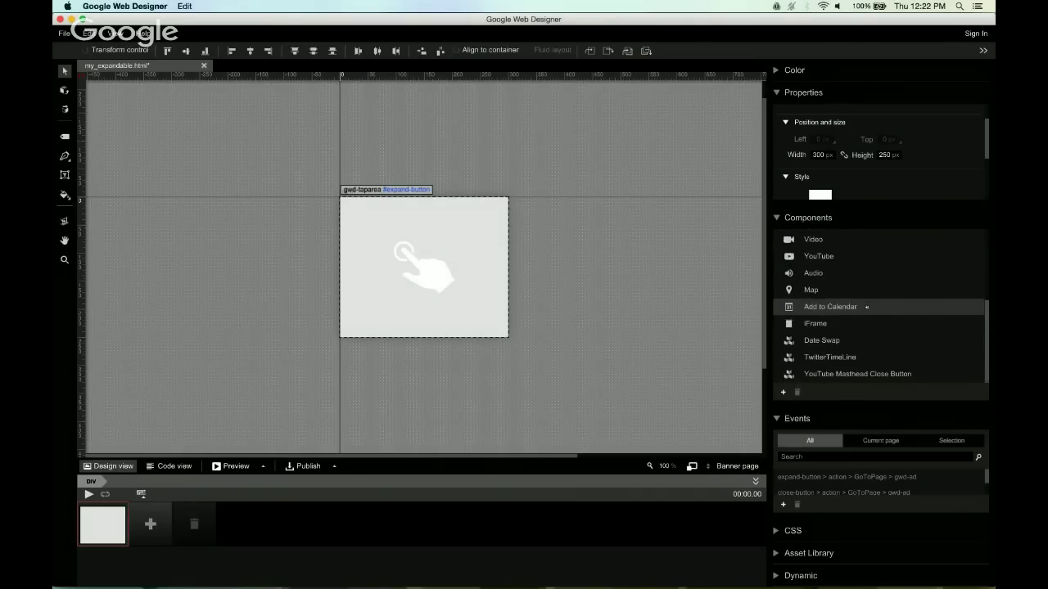
{"action": "scroll", "coordinate": [821, 307], "scroll_direction": "down", "scroll_amount": 1}
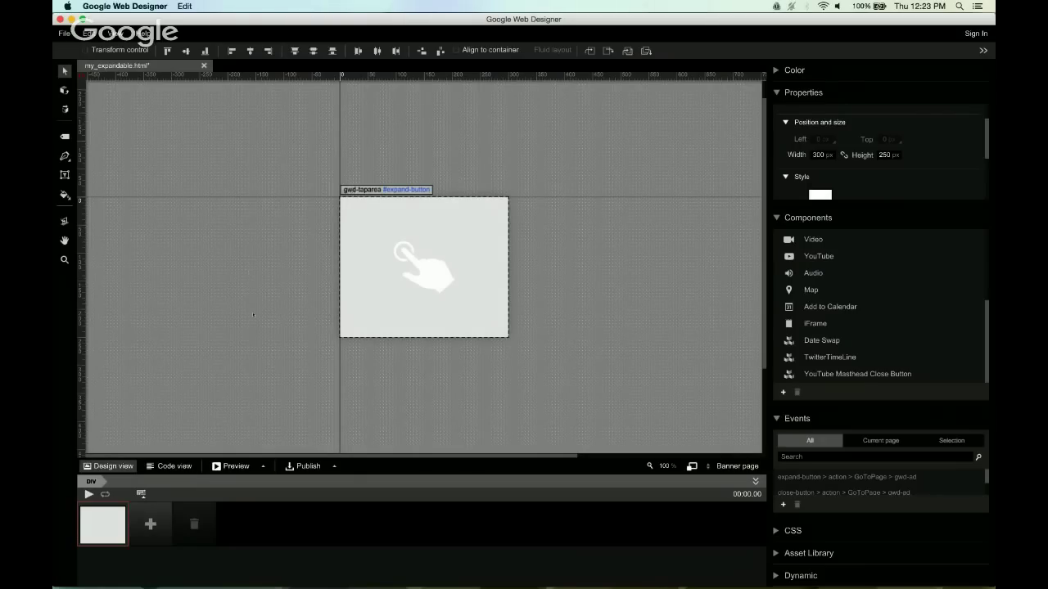
- Switch to Finder and compare the files in the assets' logo folder, previewing logo.png and logo_tiny.png
{"action": "key", "text": "super+Tab"}
{"action": "key", "text": "super+Tab"}
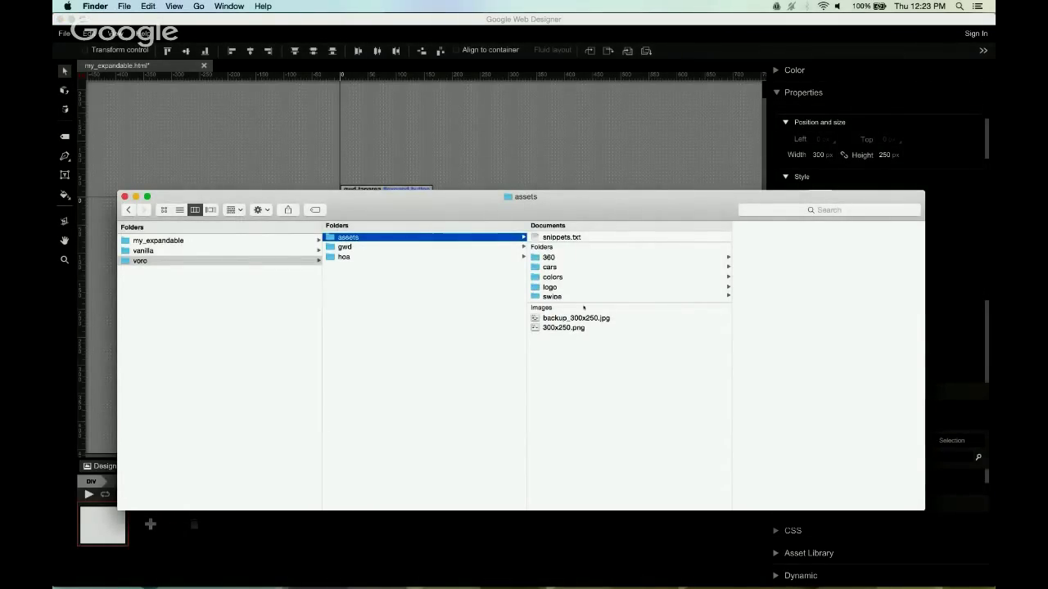
{"action": "left_click", "coordinate": [589, 286]}
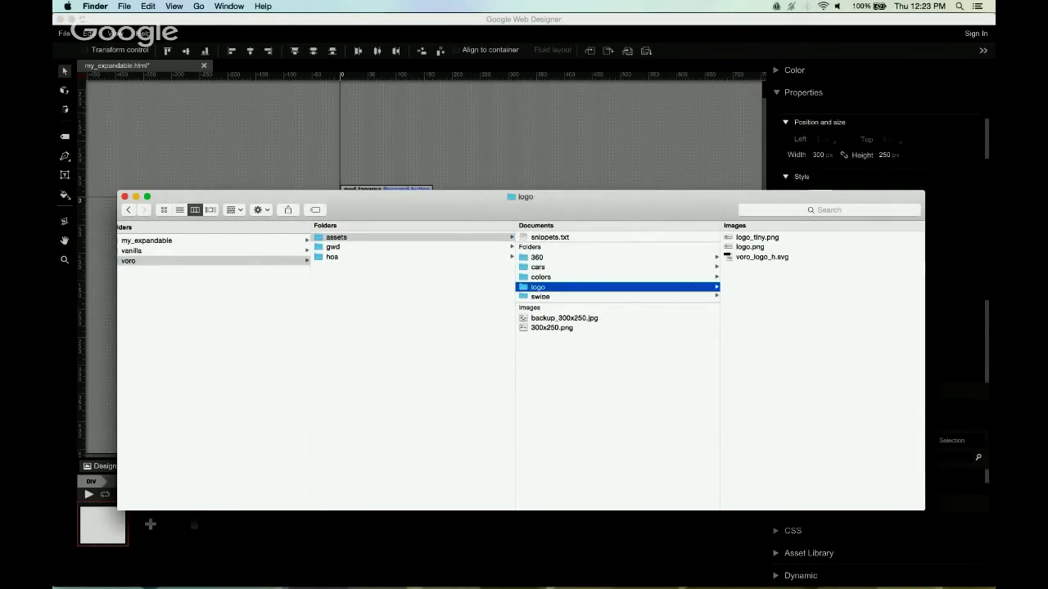
{"action": "left_click", "coordinate": [753, 257]}
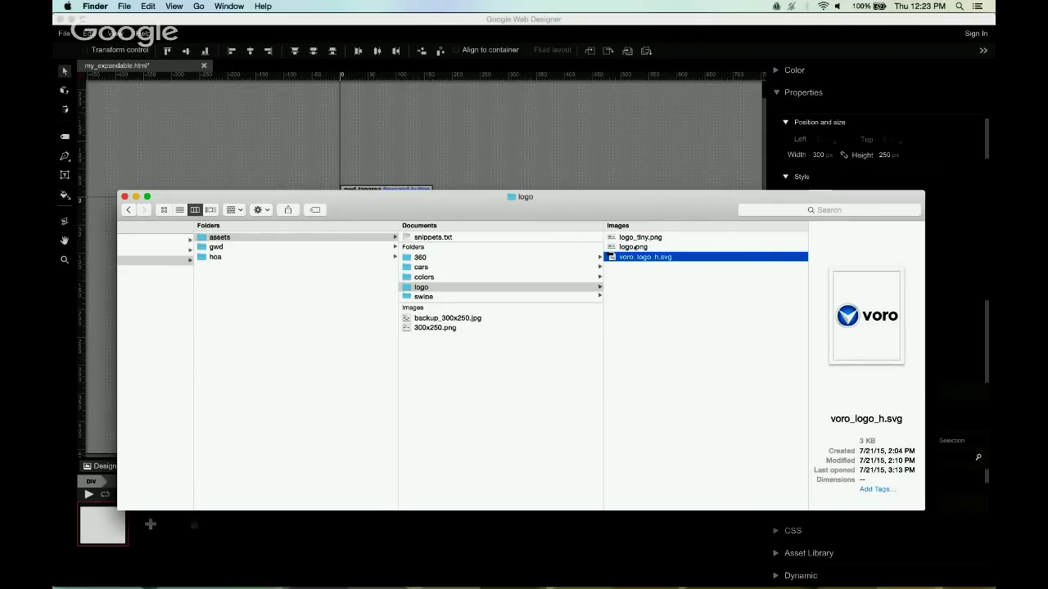
{"action": "left_click", "coordinate": [635, 247]}
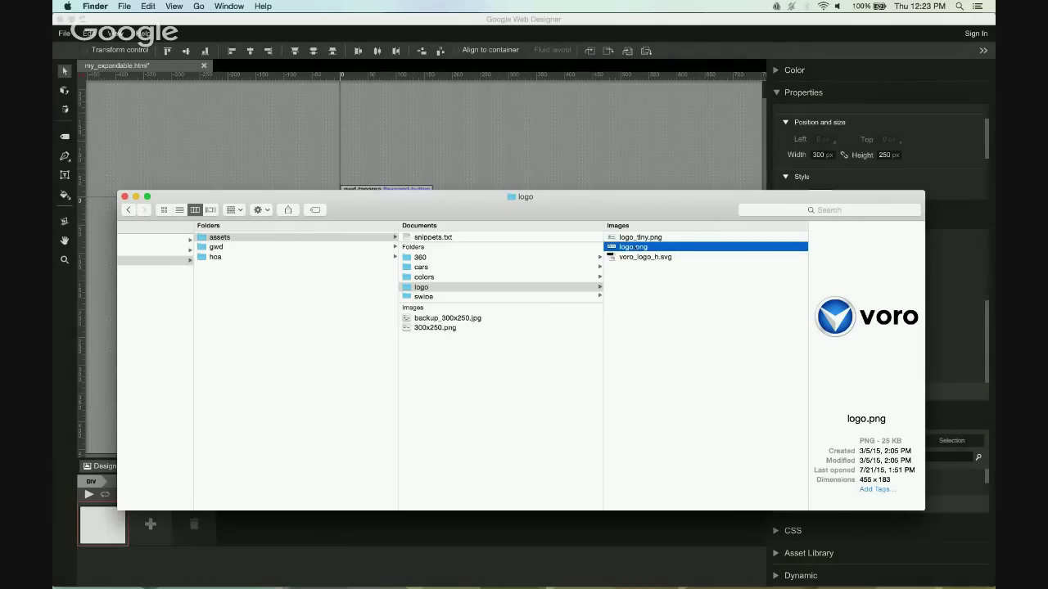
{"action": "key", "text": "space"}
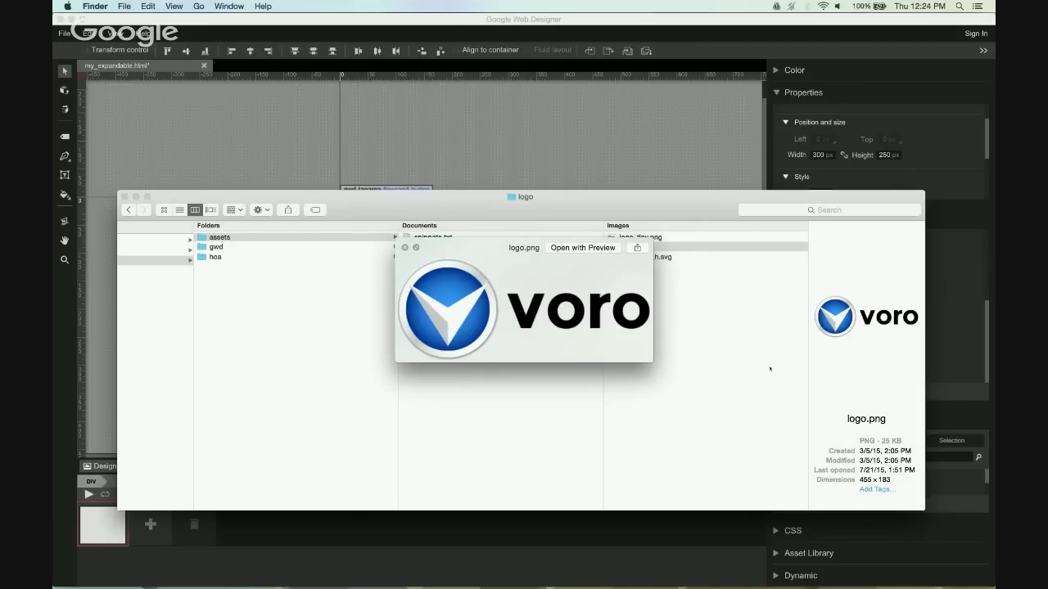
{"action": "key", "text": "Up"}
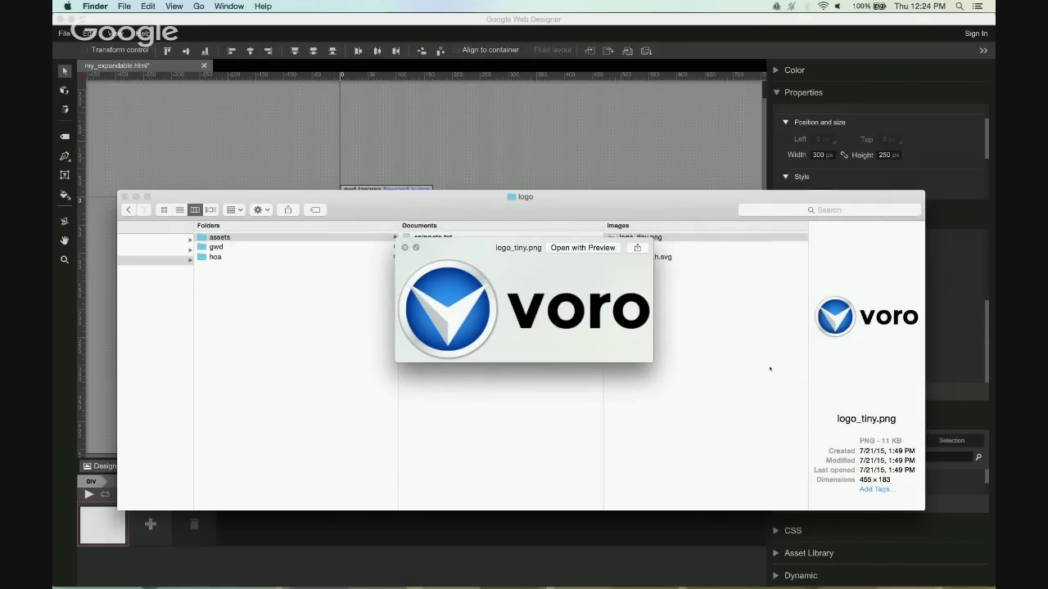
{"action": "left_click", "coordinate": [405, 247]}
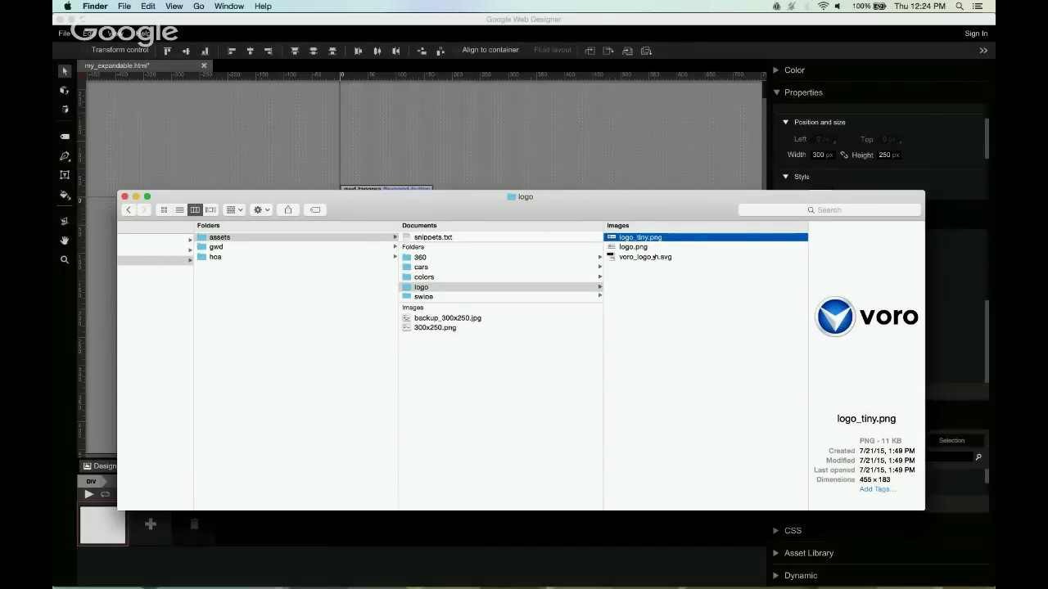
- Add voro_logo_h.svg to the banner page in Google Web Designer and position it above the banner, at about 116 px left and -164 px top
{"action": "key", "text": "Down"}
{"action": "key", "text": "Down"}
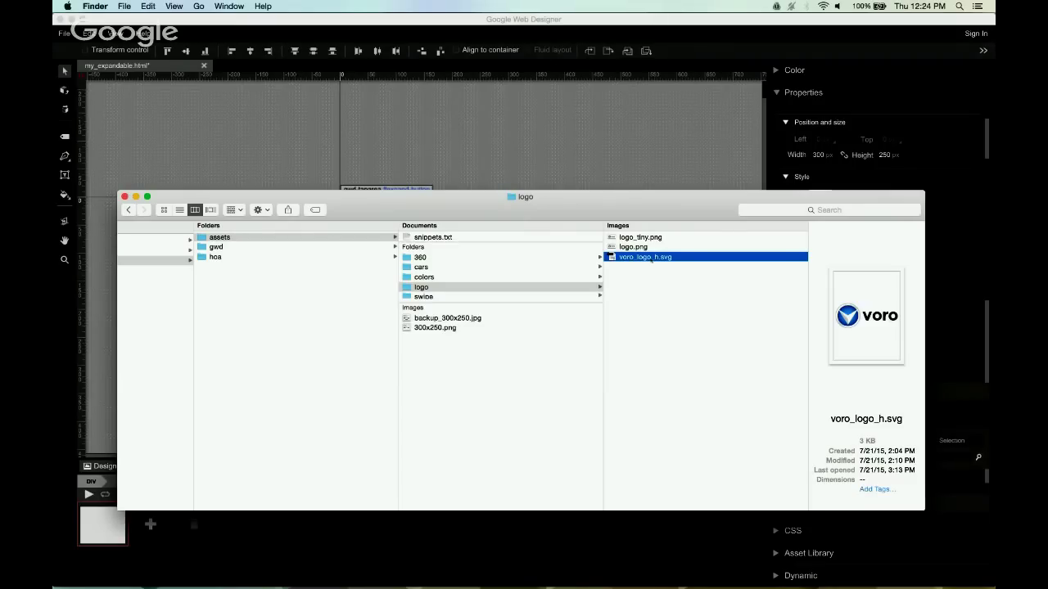
{"action": "left_click_drag", "start_coordinate": [646, 259], "coordinate": [396, 146]}
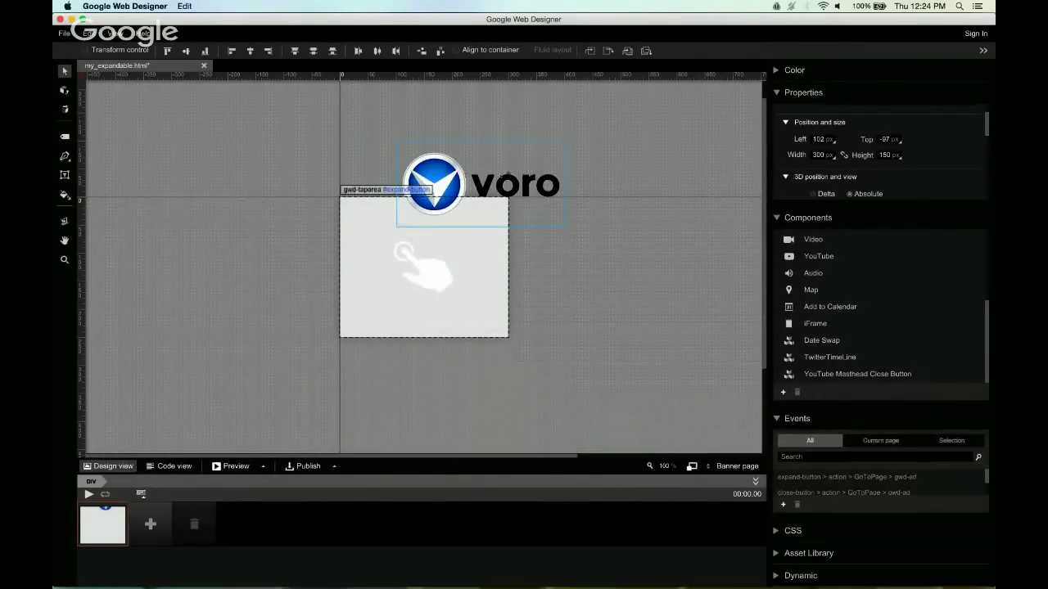
{"action": "left_click_drag", "start_coordinate": [434, 184], "coordinate": [442, 144]}
- Switch to Finder and add car_blue_tiny.jpg from the assets' cars folder to the Google Web Designer stage, beside the banner's left edge
{"action": "key", "text": "super+Tab"}
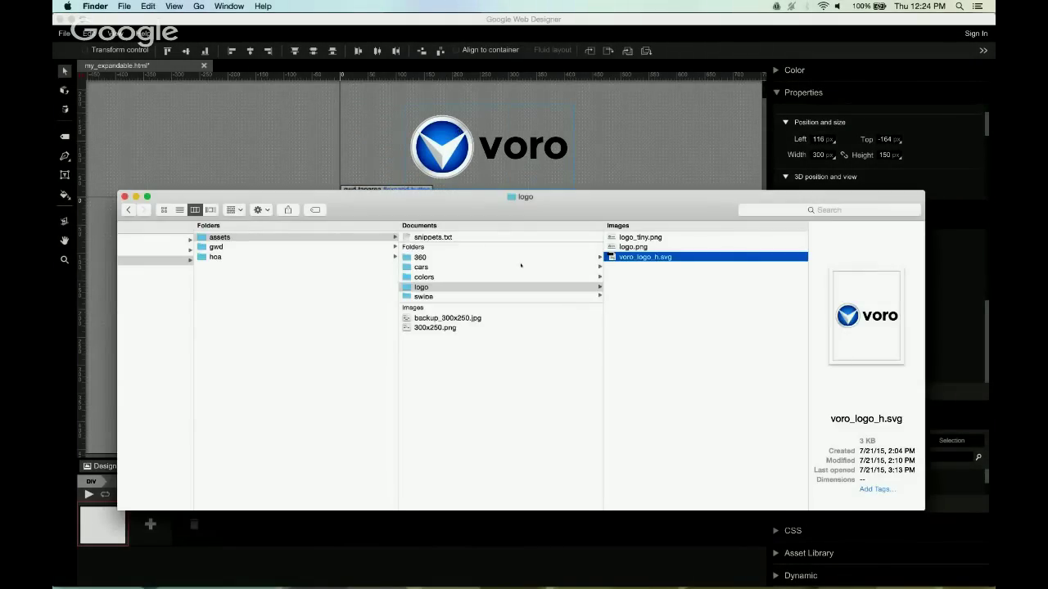
{"action": "left_click", "coordinate": [439, 269]}
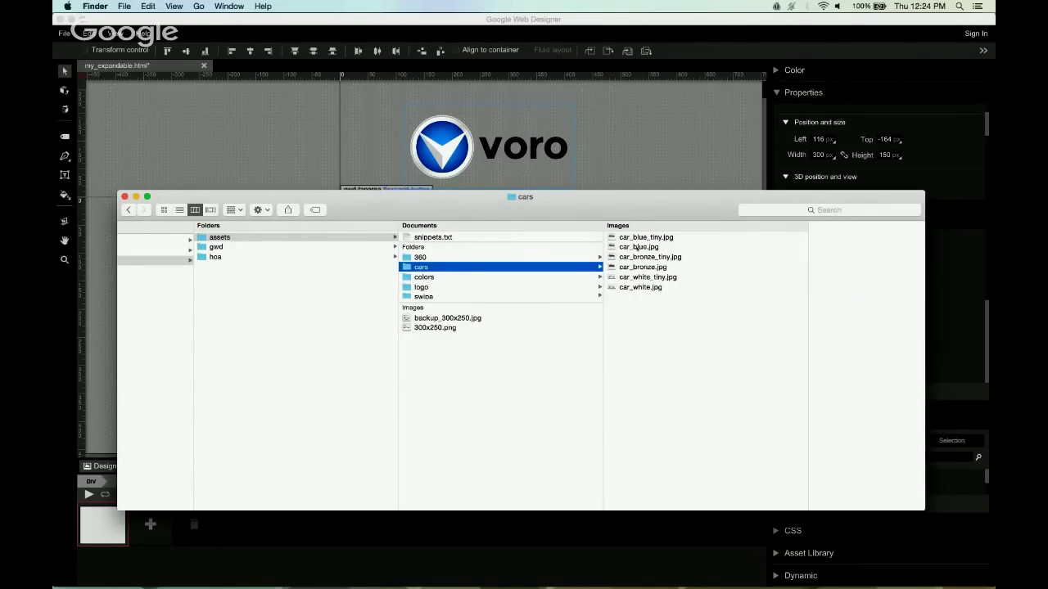
{"action": "left_click", "coordinate": [646, 237]}
{"action": "left_click_drag", "start_coordinate": [646, 238], "coordinate": [177, 290]}
{"action": "left_click", "coordinate": [628, 170]}
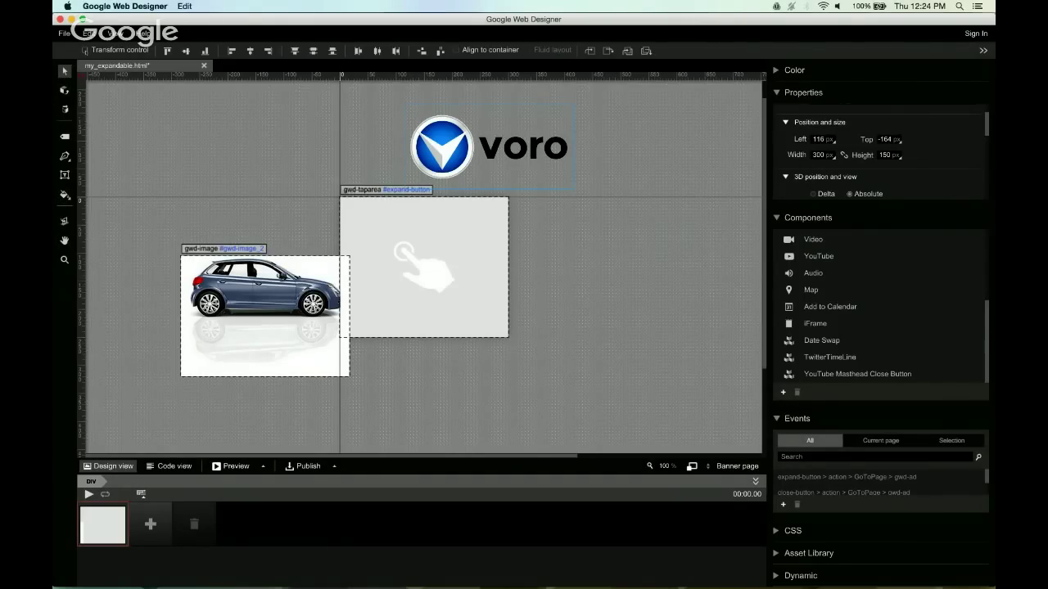
- Enable the transform control, scale the Voro logo to 119 x 45 px and place it in the banner's upper-left corner at 10, 11 px
{"action": "left_click", "coordinate": [85, 50]}
{"action": "left_click_drag", "start_coordinate": [573, 105], "coordinate": [378, 216]}
{"action": "left_click", "coordinate": [438, 177]}
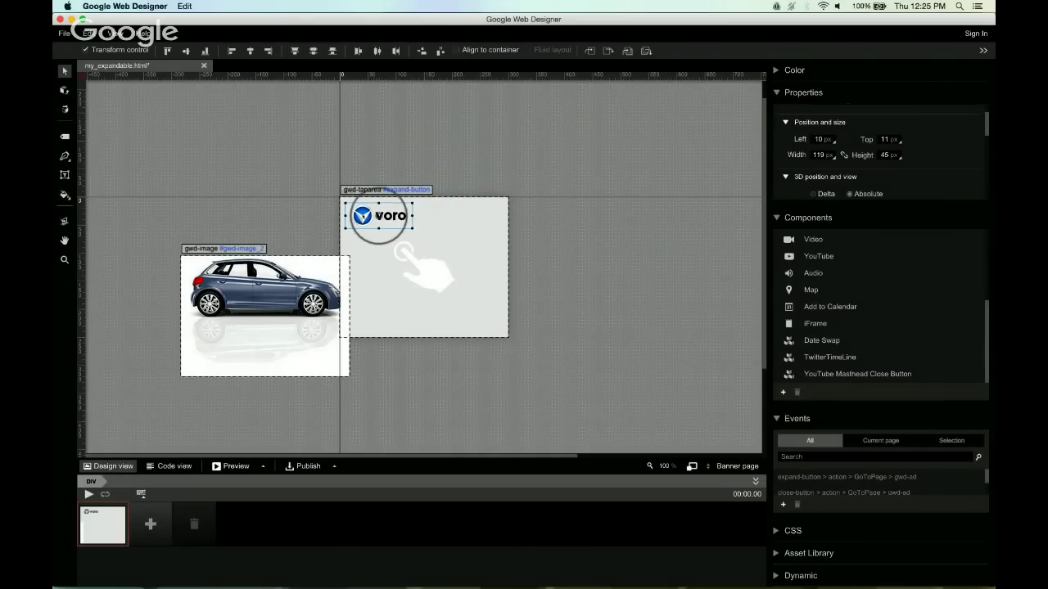
- Animate the blue car from -304 px left, 108 px top to 300 px left, 94 px top in a second keyframe, and play it
{"action": "left_click", "coordinate": [259, 328]}
{"action": "mouse_move", "coordinate": [264, 315]}
{"action": "left_mouse_down"}
{"action": "mouse_move", "coordinate": [252, 301]}
{"action": "mouse_move", "coordinate": [253, 317]}
{"action": "left_mouse_up"}
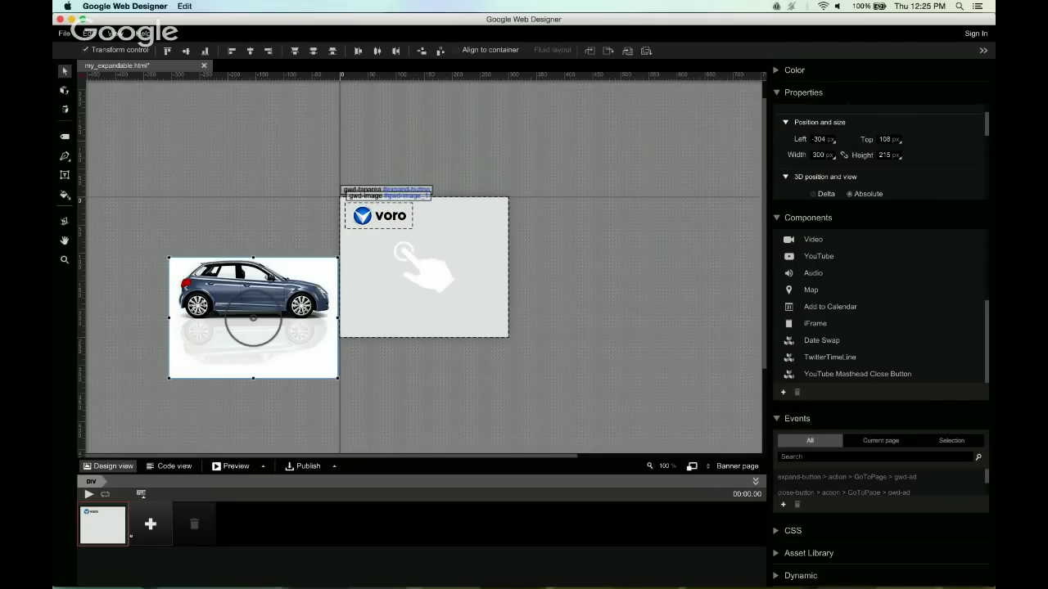
{"action": "left_click", "coordinate": [151, 525]}
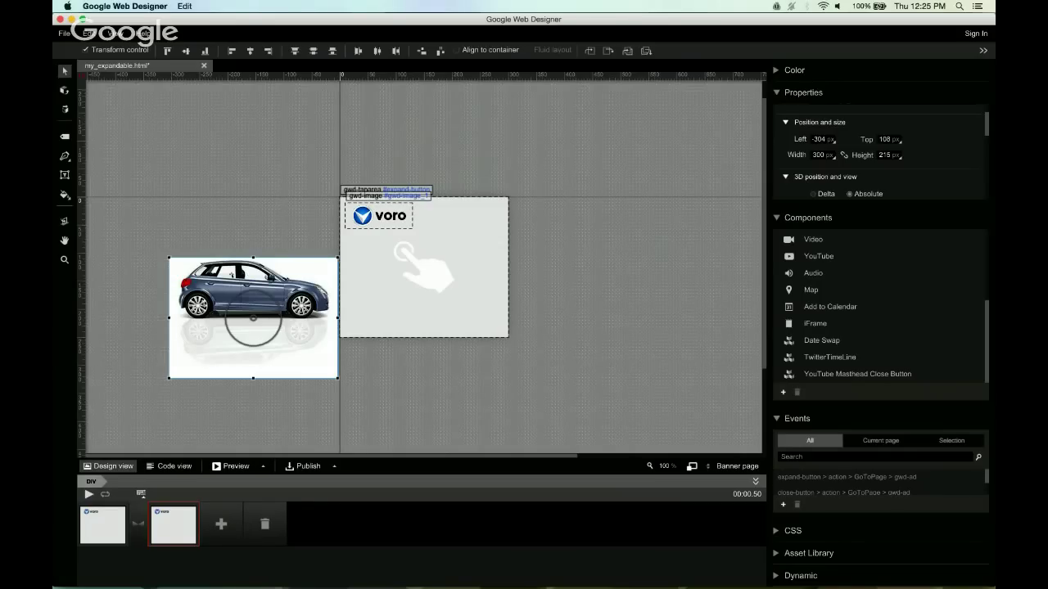
{"action": "left_click_drag", "start_coordinate": [253, 318], "coordinate": [592, 311]}
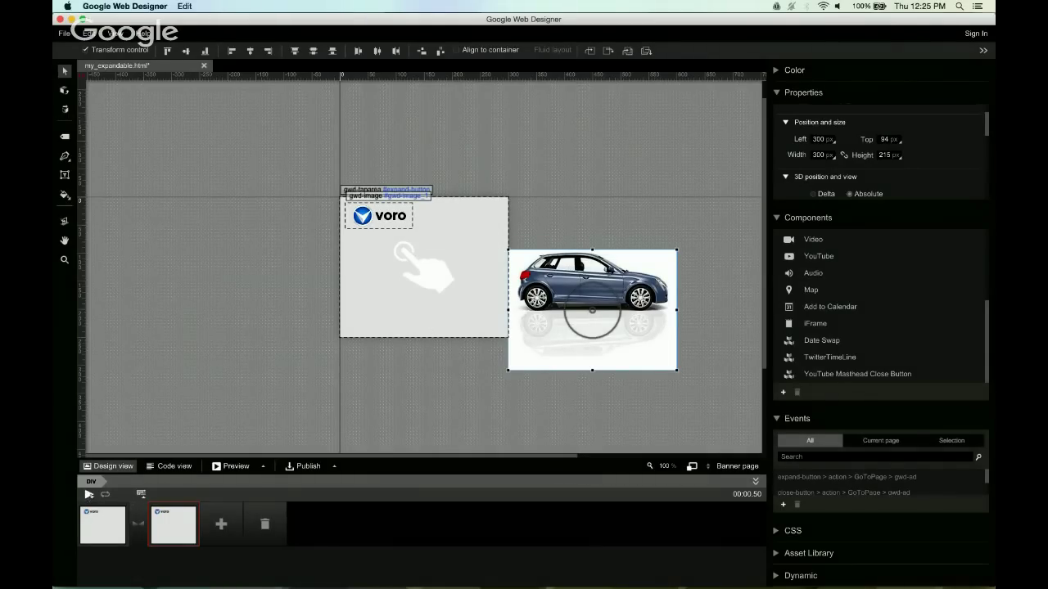
{"action": "left_click", "coordinate": [88, 493]}
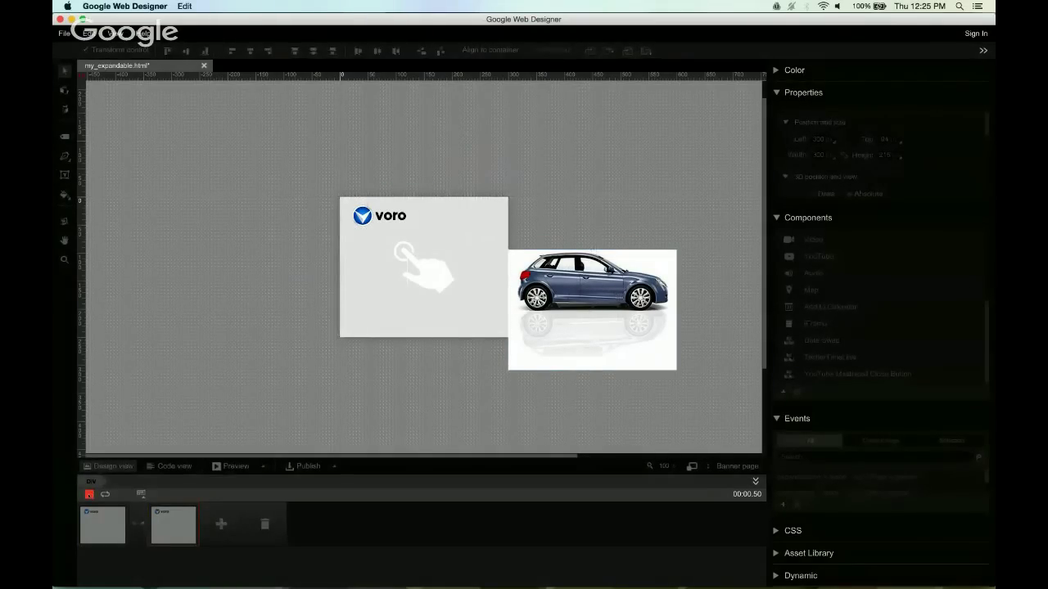
{"action": "left_click", "coordinate": [89, 493]}
- Set the duration of the transition between the two keyframes to 1 s and play the animation again
{"action": "mouse_move", "coordinate": [138, 523]}
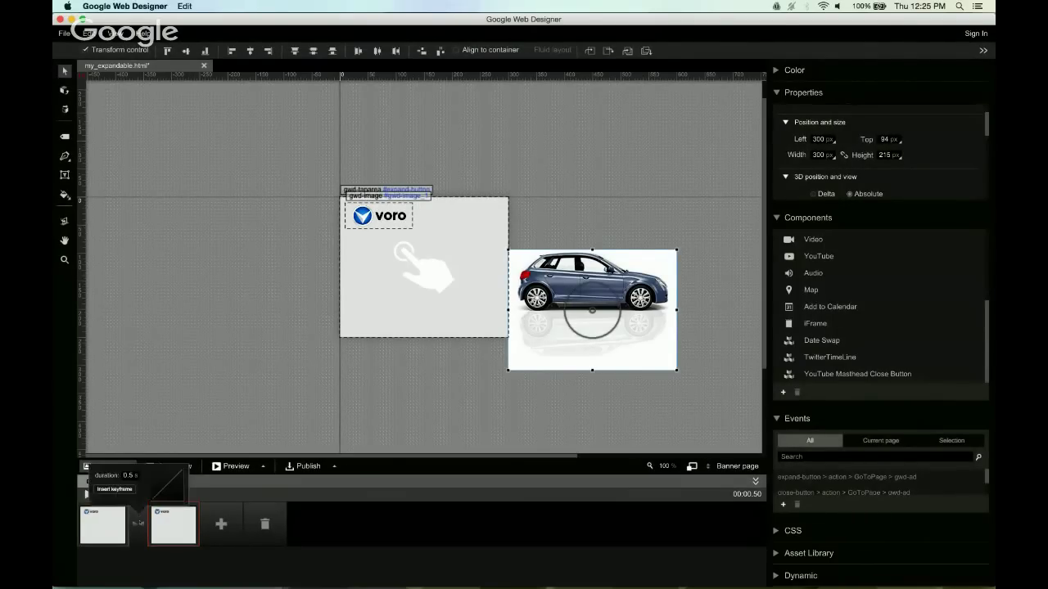
{"action": "left_click", "coordinate": [131, 475]}
{"action": "type", "text": "1 s"}
{"action": "key", "text": "Return"}
{"action": "left_click", "coordinate": [296, 327]}
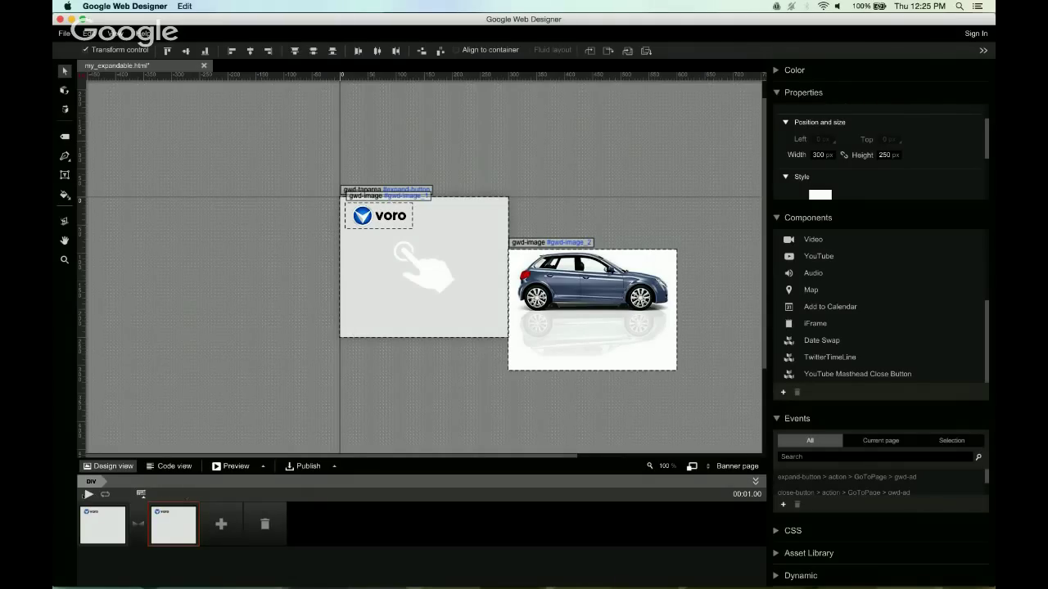
{"action": "left_click", "coordinate": [89, 494]}
- Add a third keyframe and set the blue car's opacity to 0 in it
{"action": "left_click", "coordinate": [221, 524]}
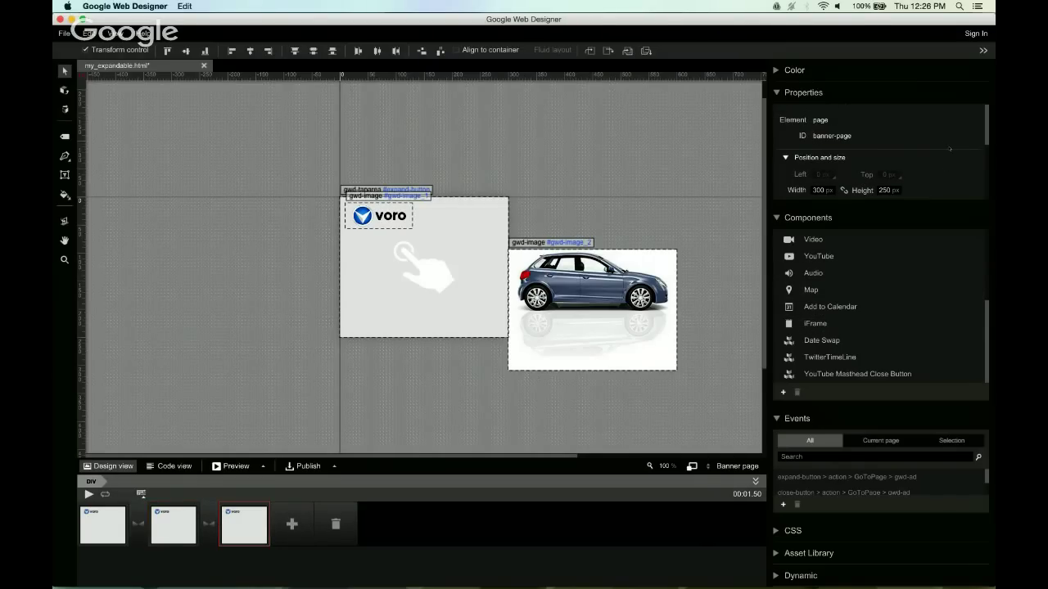
{"action": "scroll", "coordinate": [950, 149], "scroll_direction": "down", "scroll_amount": 5}
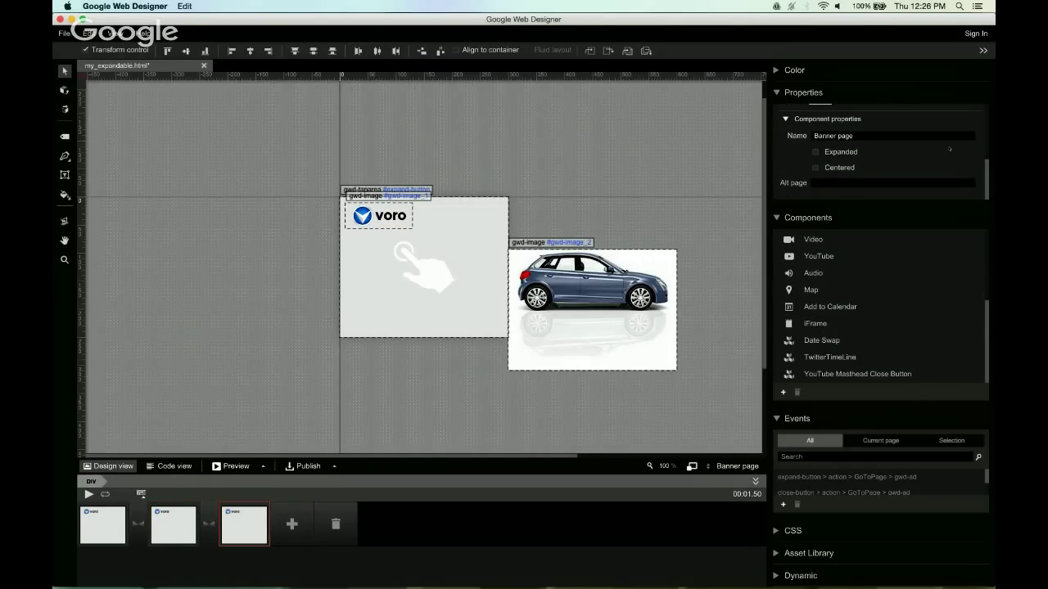
{"action": "scroll", "coordinate": [932, 139], "scroll_direction": "up", "scroll_amount": 3}
{"action": "scroll", "coordinate": [933, 140], "scroll_direction": "down", "scroll_amount": 2}
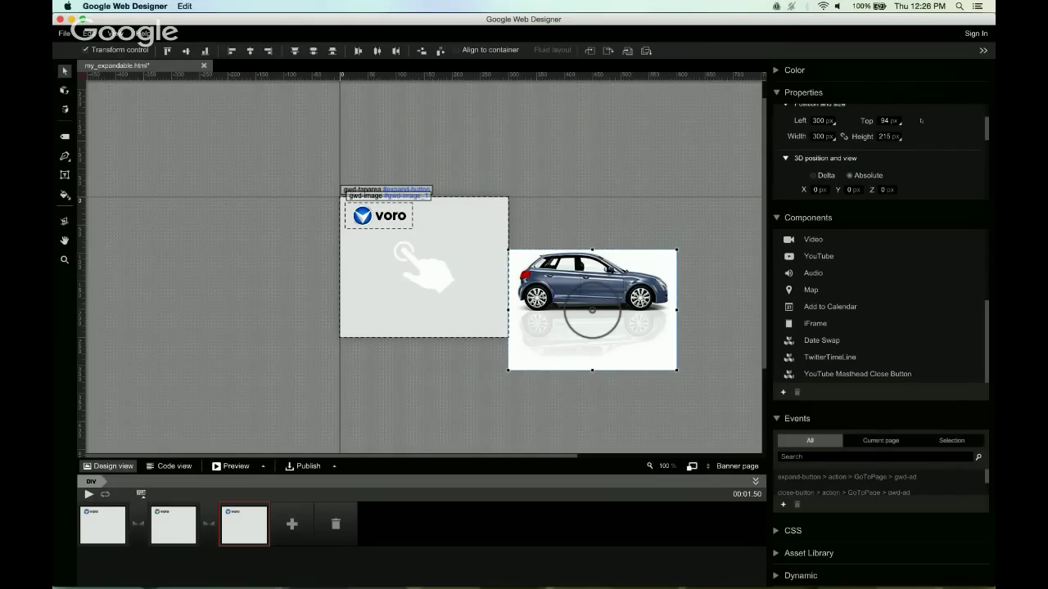
{"action": "scroll", "coordinate": [908, 161], "scroll_direction": "down", "scroll_amount": 4}
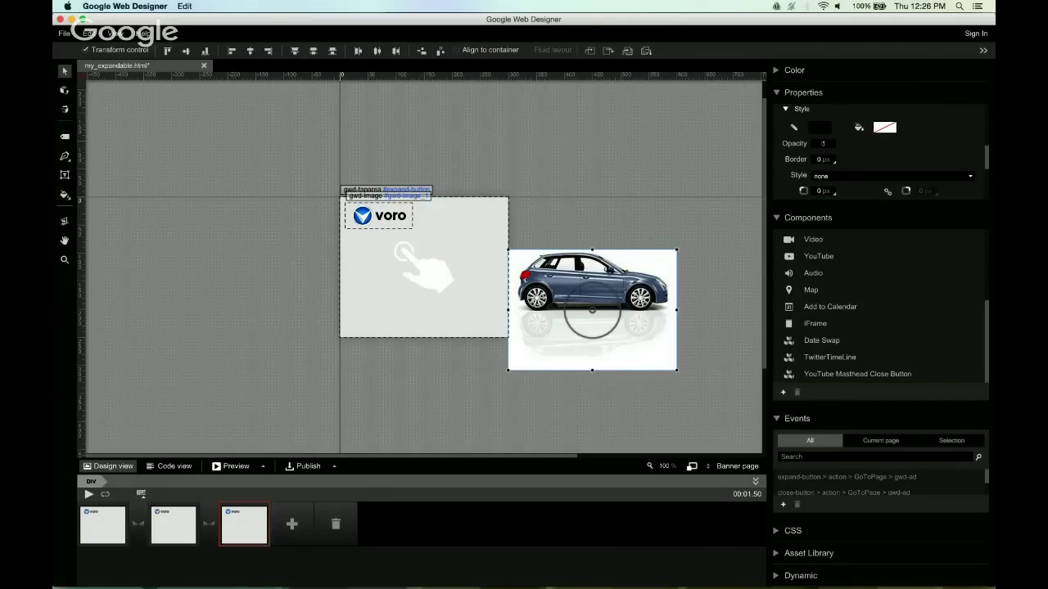
{"action": "double_click", "coordinate": [824, 144]}
{"action": "type", "text": "0"}
{"action": "key", "text": "Return"}
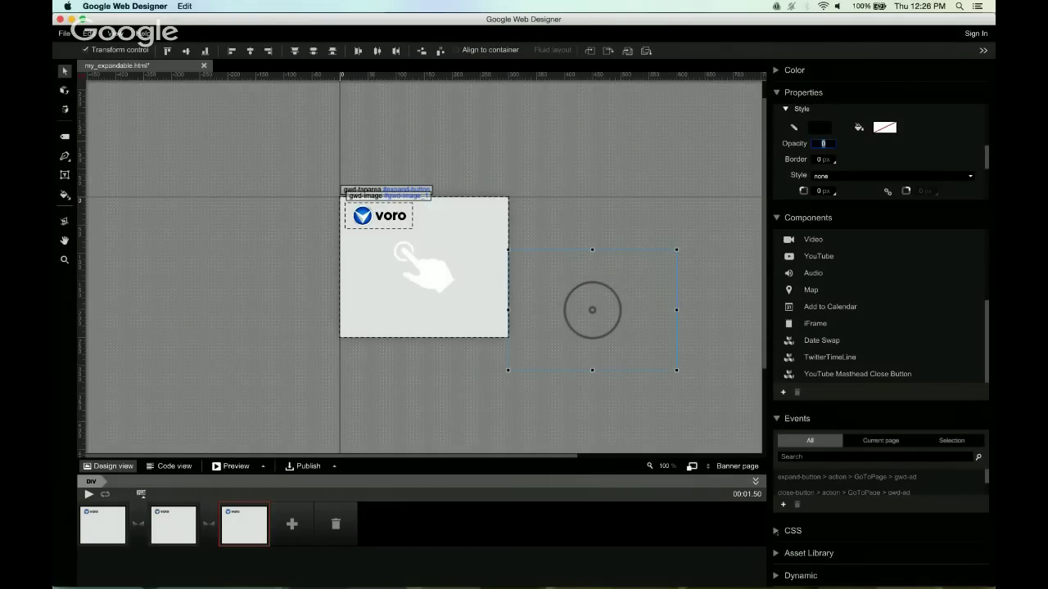
- Examine the CSS styles generated for the car image, collapsing the component and event lists to make room
{"action": "left_click", "coordinate": [775, 531]}
{"action": "left_click", "coordinate": [775, 218]}
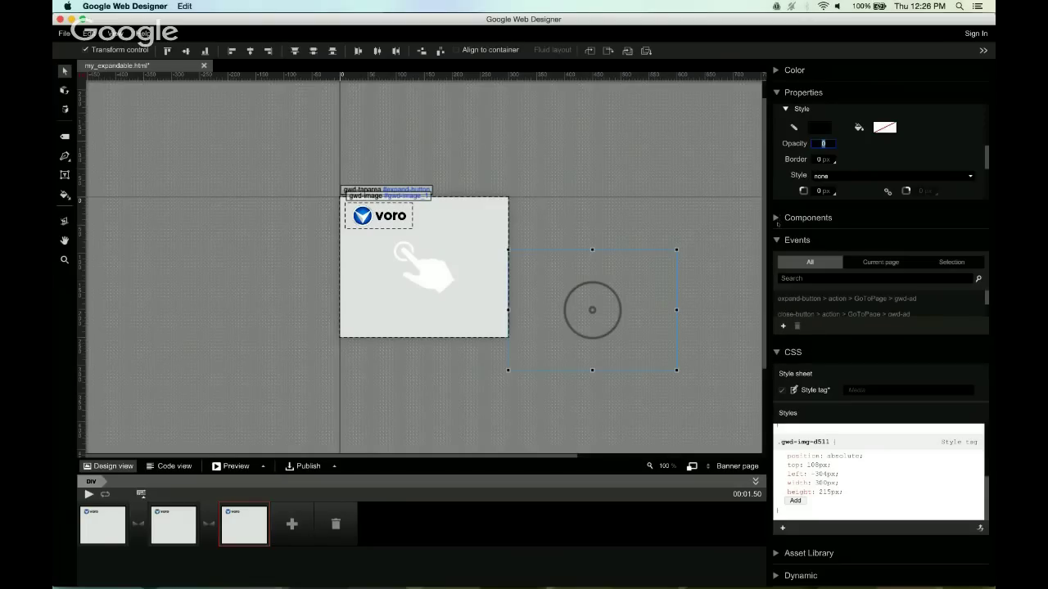
{"action": "left_click", "coordinate": [776, 240]}
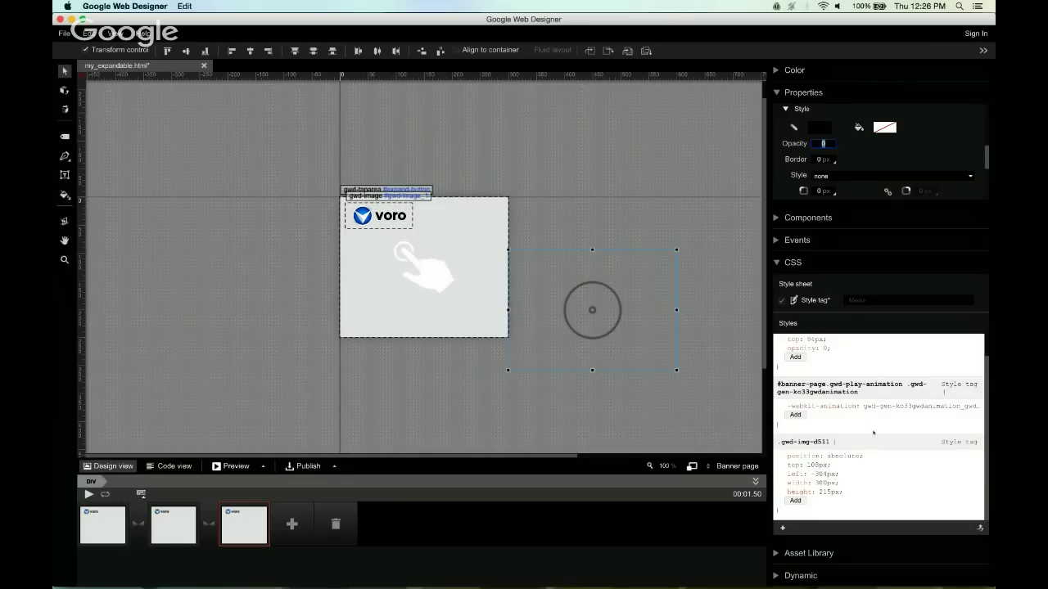
{"action": "scroll", "coordinate": [874, 432], "scroll_direction": "up", "scroll_amount": 1}
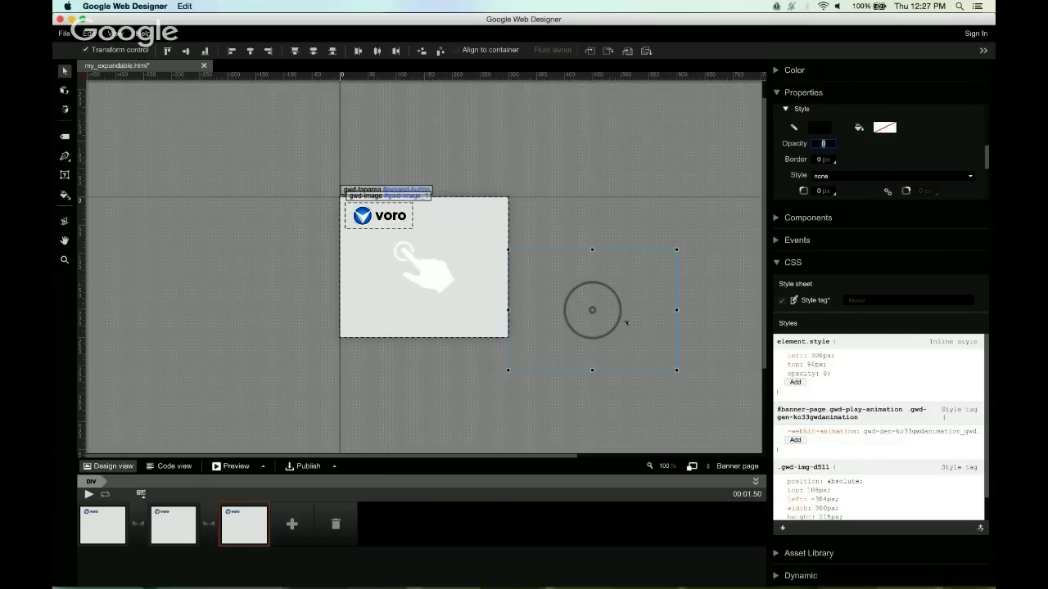
- Add a keyframe placing the invisible car over the banner at 75 px top, add another with opacity 1, and play the animation
{"action": "left_click", "coordinate": [292, 524]}
{"action": "left_click_drag", "start_coordinate": [640, 281], "coordinate": [473, 271]}
{"action": "left_click", "coordinate": [363, 524]}
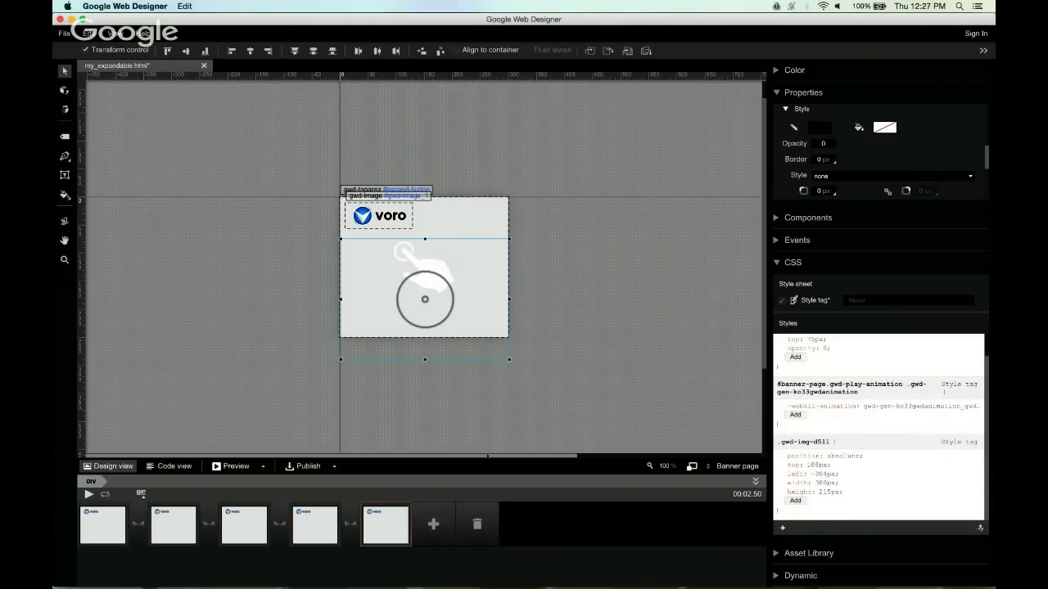
{"action": "left_click", "coordinate": [824, 144]}
{"action": "type", "text": "1"}
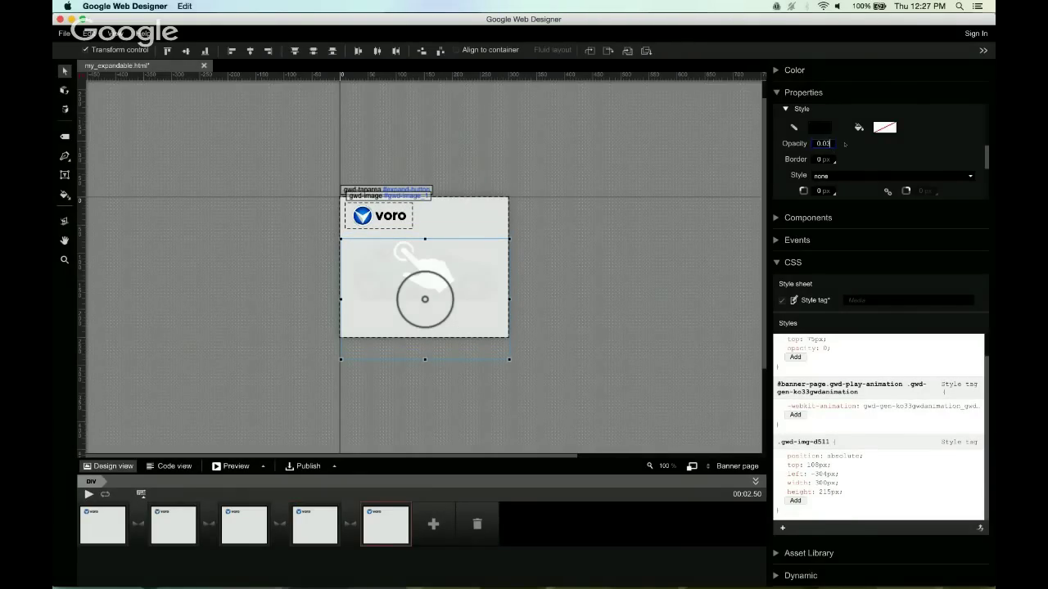
{"action": "key", "text": "Return"}
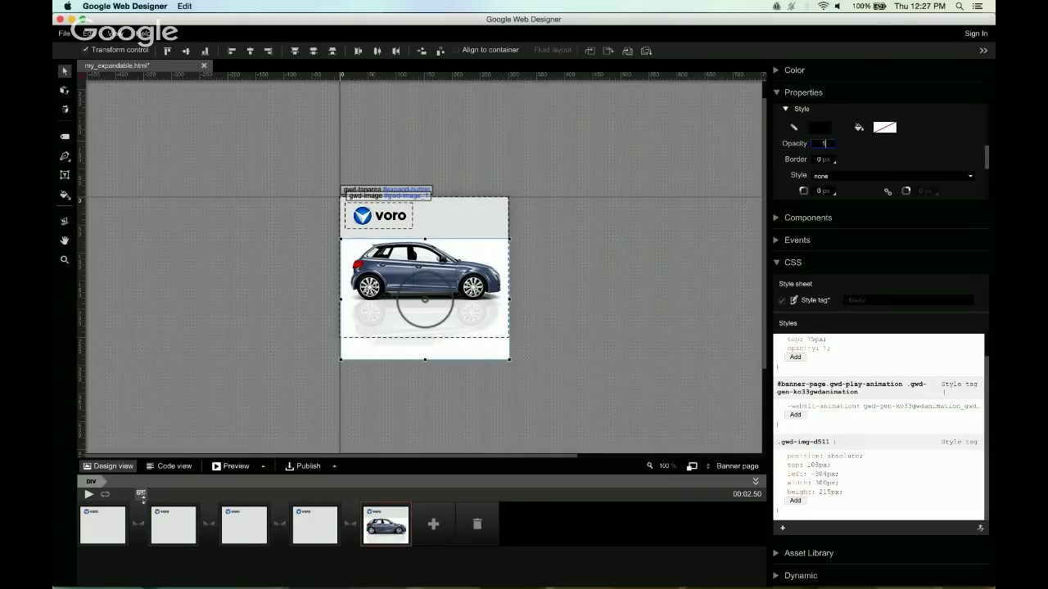
{"action": "left_click", "coordinate": [88, 494]}
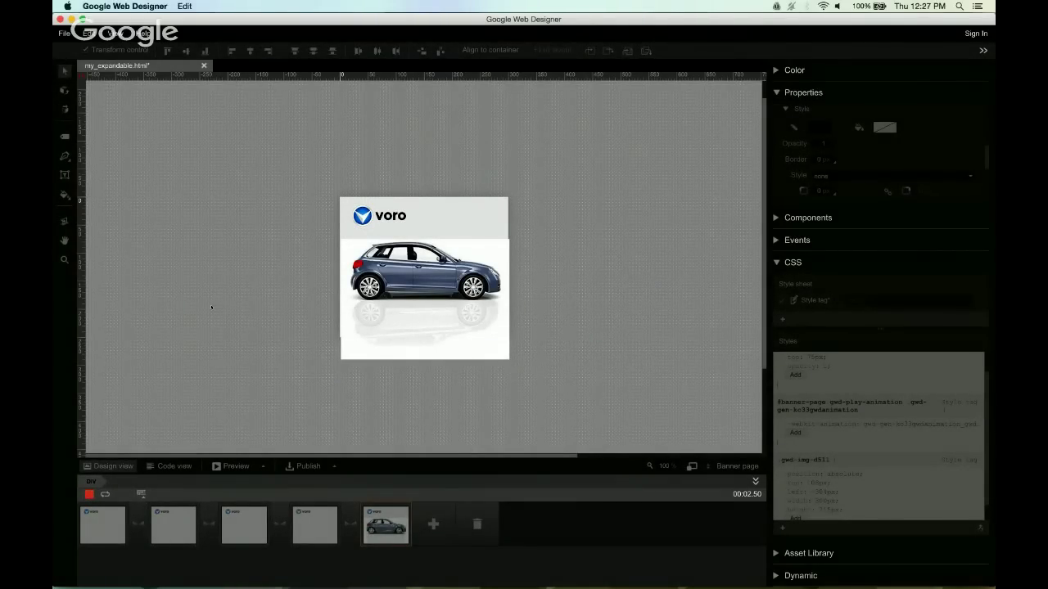
{"action": "left_click", "coordinate": [89, 495]}
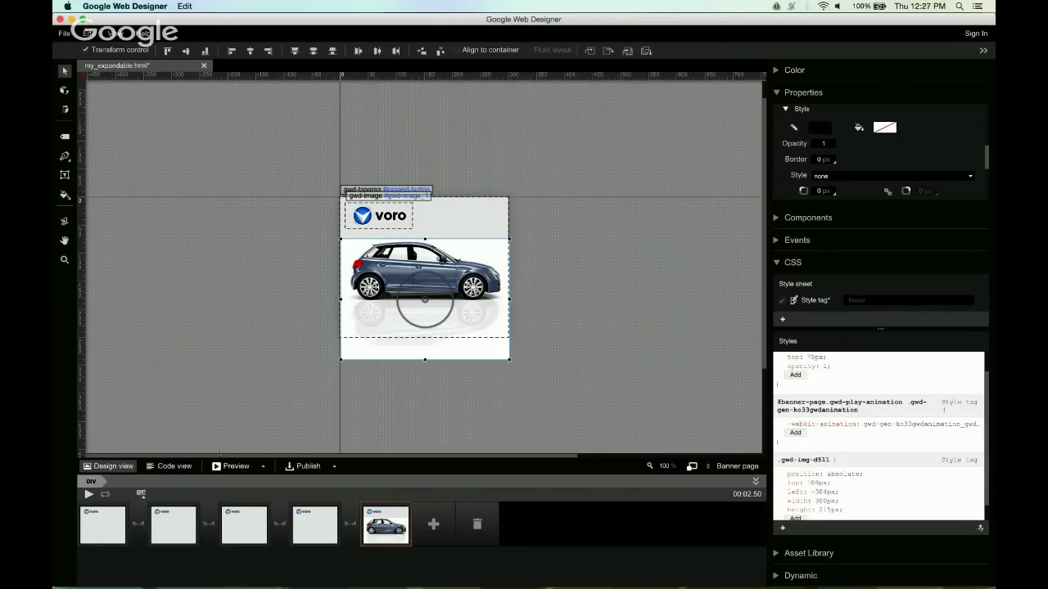
- Change the timeline to its layered advanced mode, make it taller and move the playhead to about 2.6 s
{"action": "left_click", "coordinate": [141, 494]}
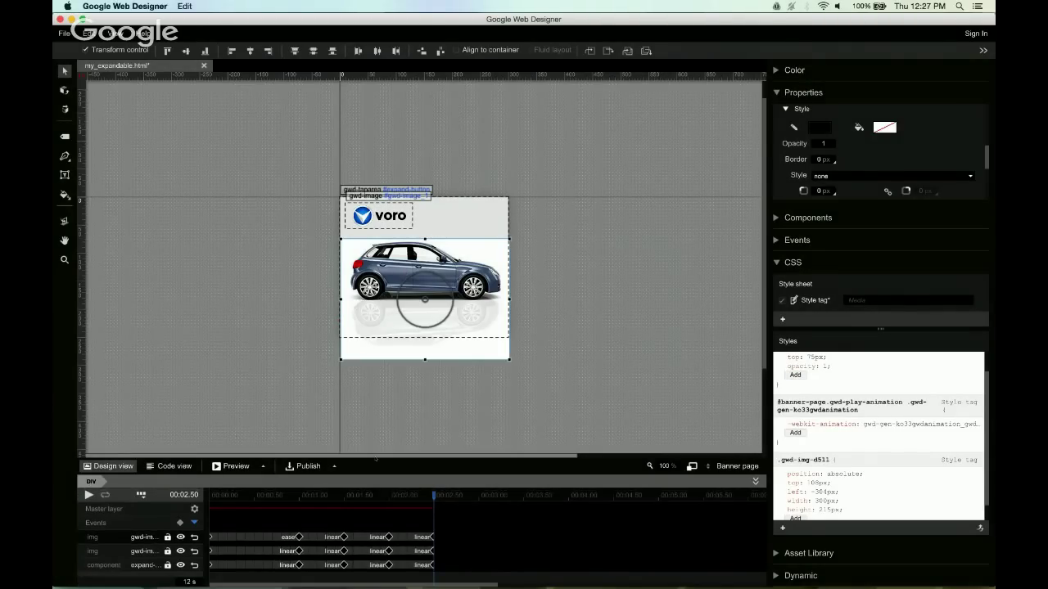
{"action": "left_click_drag", "start_coordinate": [378, 461], "coordinate": [379, 432]}
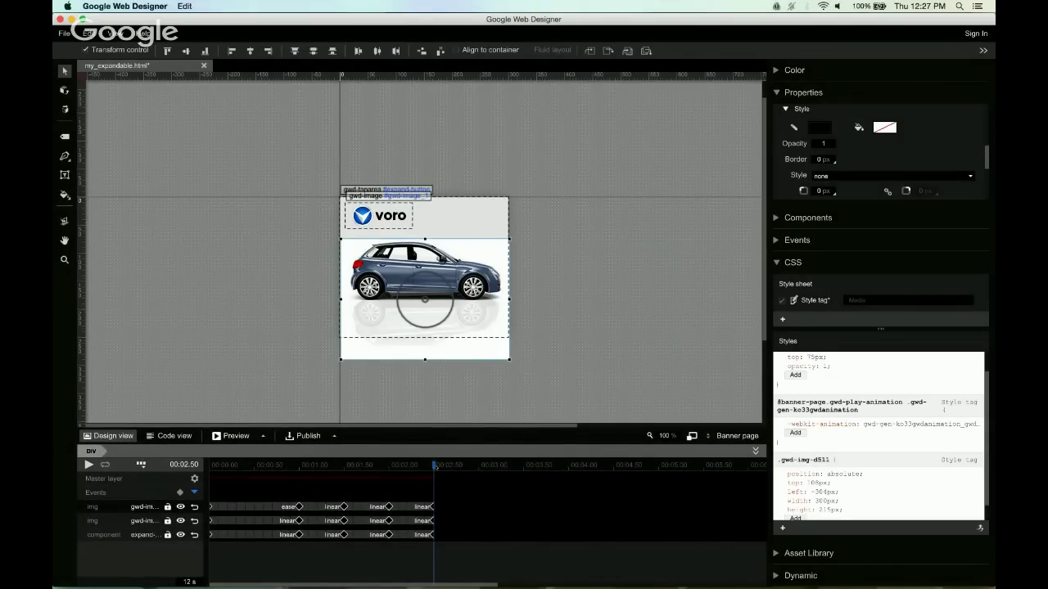
{"action": "mouse_move", "coordinate": [434, 465]}
{"action": "left_mouse_down"}
{"action": "mouse_move", "coordinate": [289, 465]}
{"action": "mouse_move", "coordinate": [441, 473]}
{"action": "left_mouse_up"}
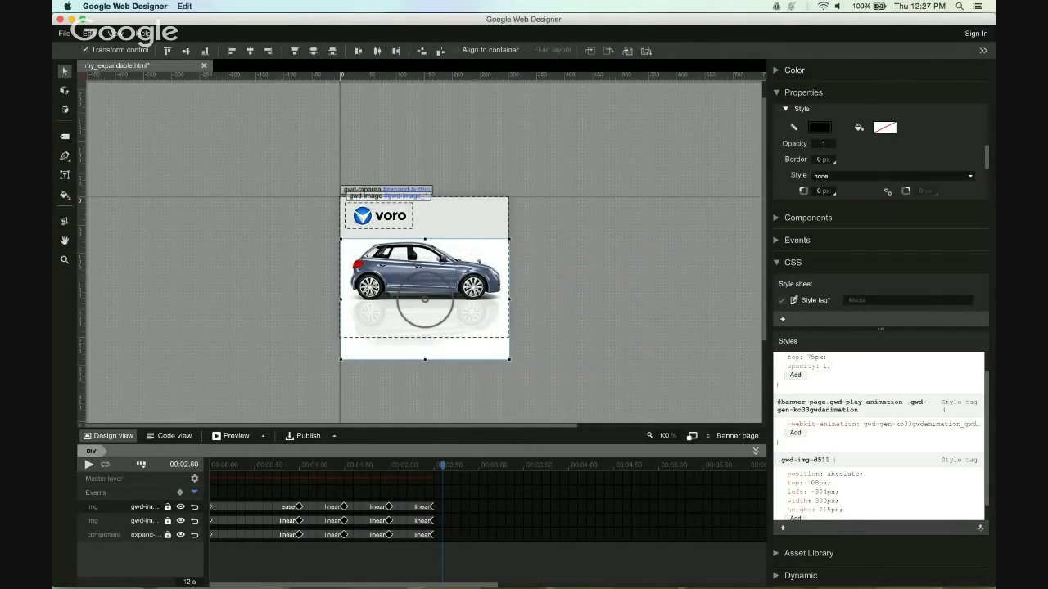
- Swap the car image for car_bronze_tiny.jpg from the voro assets' cars folder, and scrub the timeline back to 2.30 s
{"action": "right_click", "coordinate": [480, 264]}
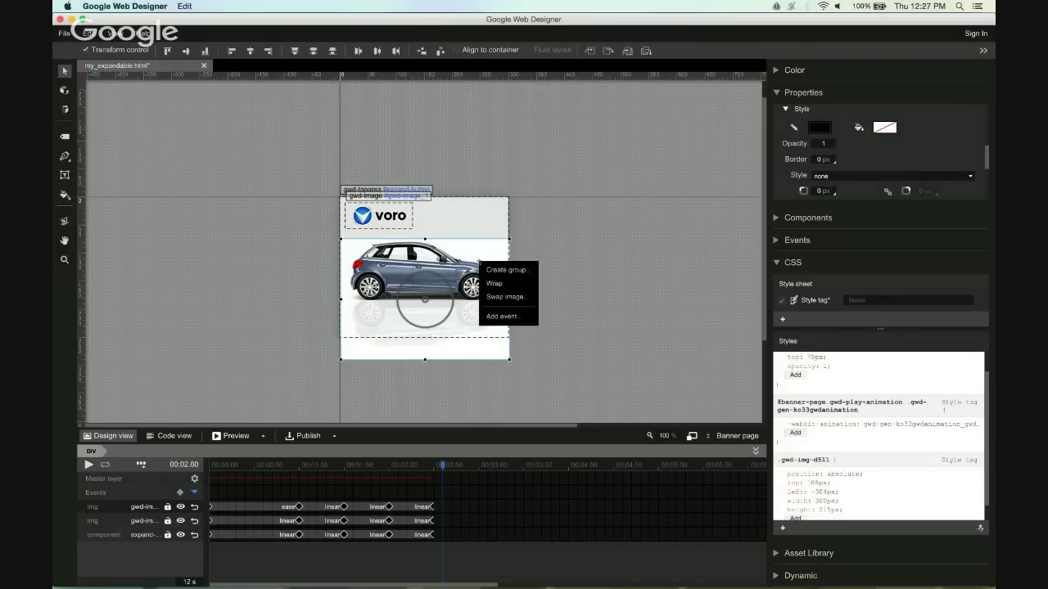
{"action": "left_click", "coordinate": [517, 298]}
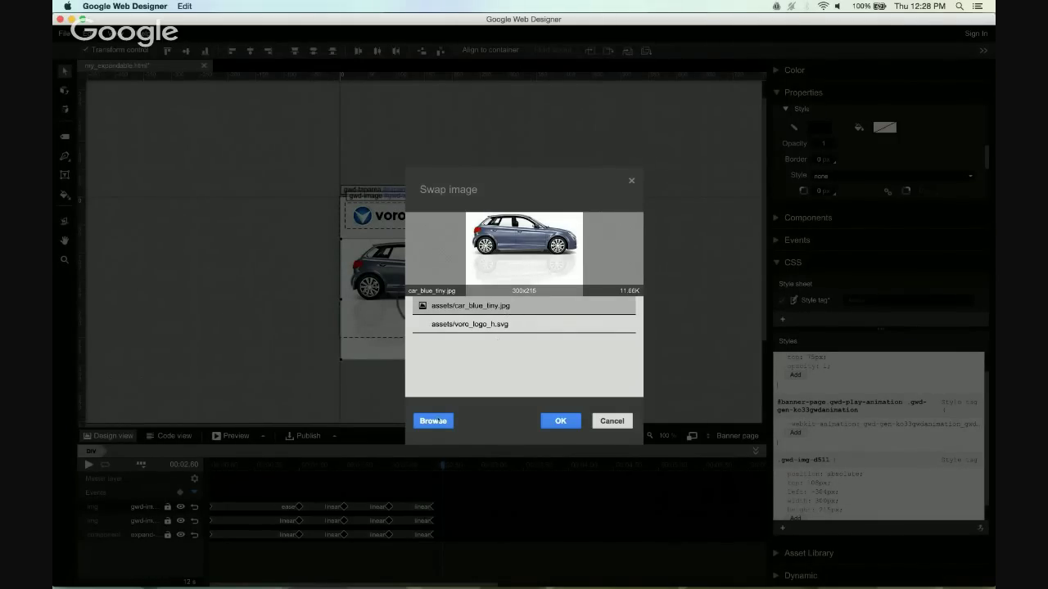
{"action": "left_click", "coordinate": [435, 420]}
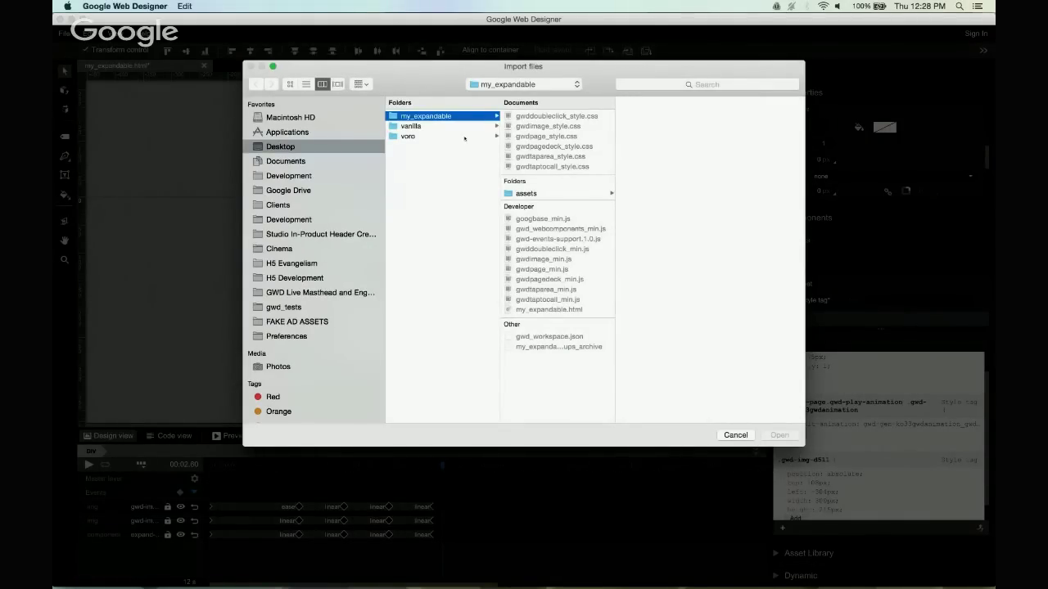
{"action": "left_click", "coordinate": [465, 137]}
{"action": "key", "text": "Right"}
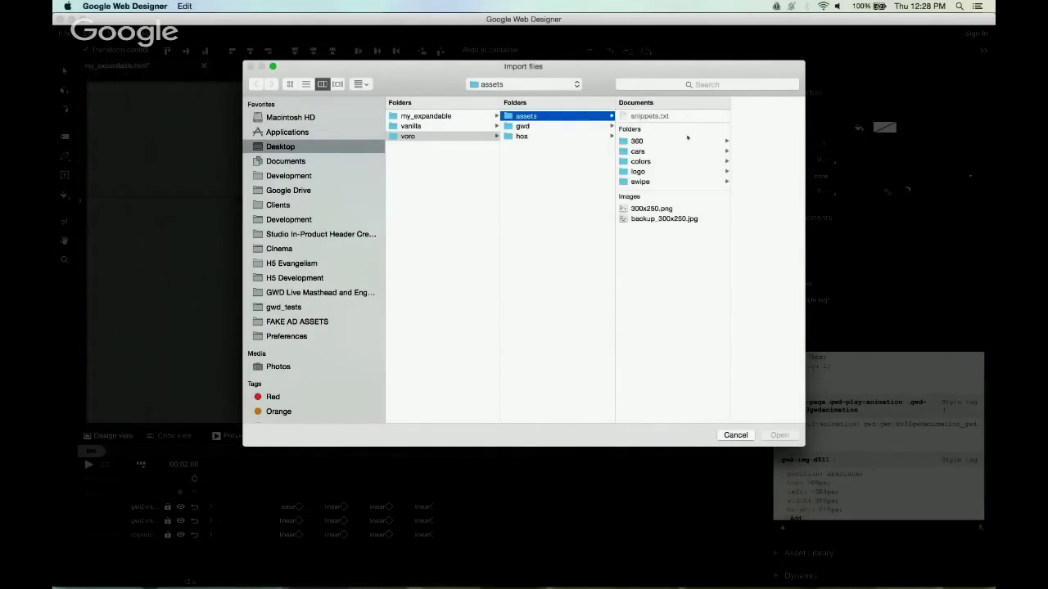
{"action": "left_click", "coordinate": [694, 152]}
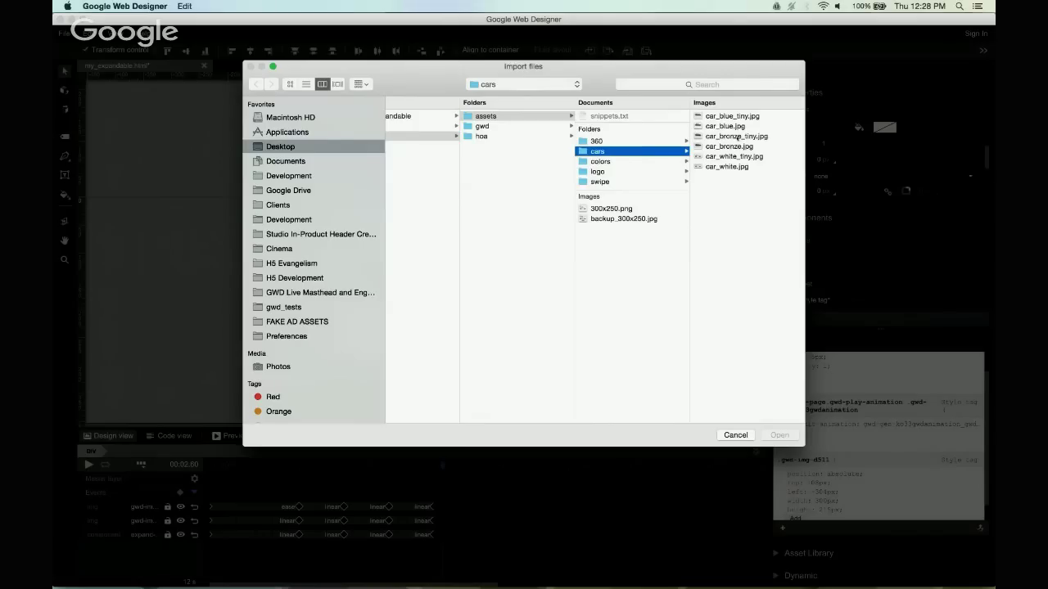
{"action": "left_click", "coordinate": [737, 137]}
{"action": "left_click", "coordinate": [784, 435]}
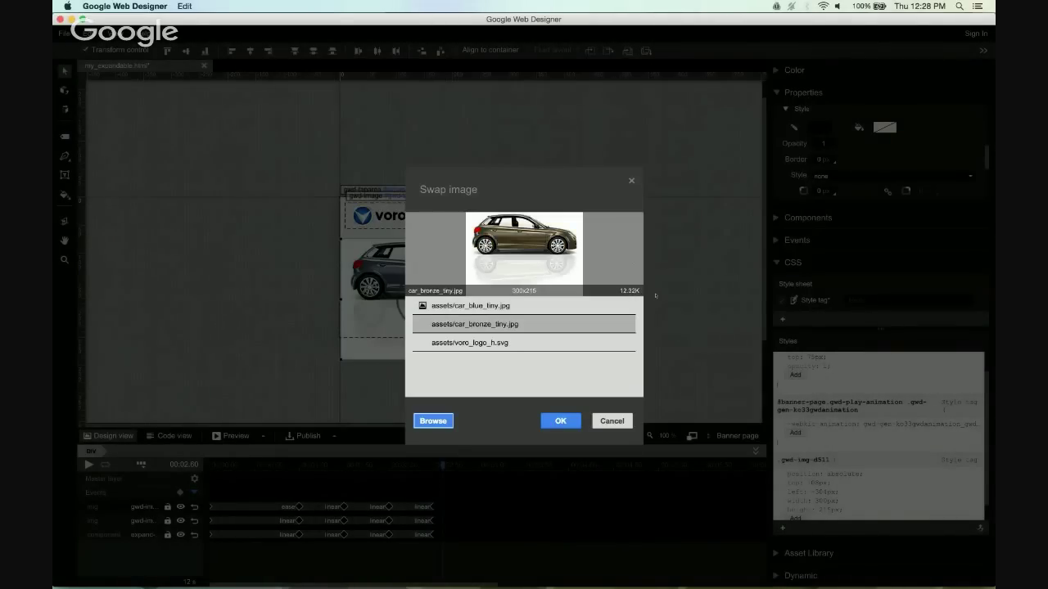
{"action": "left_click", "coordinate": [560, 421]}
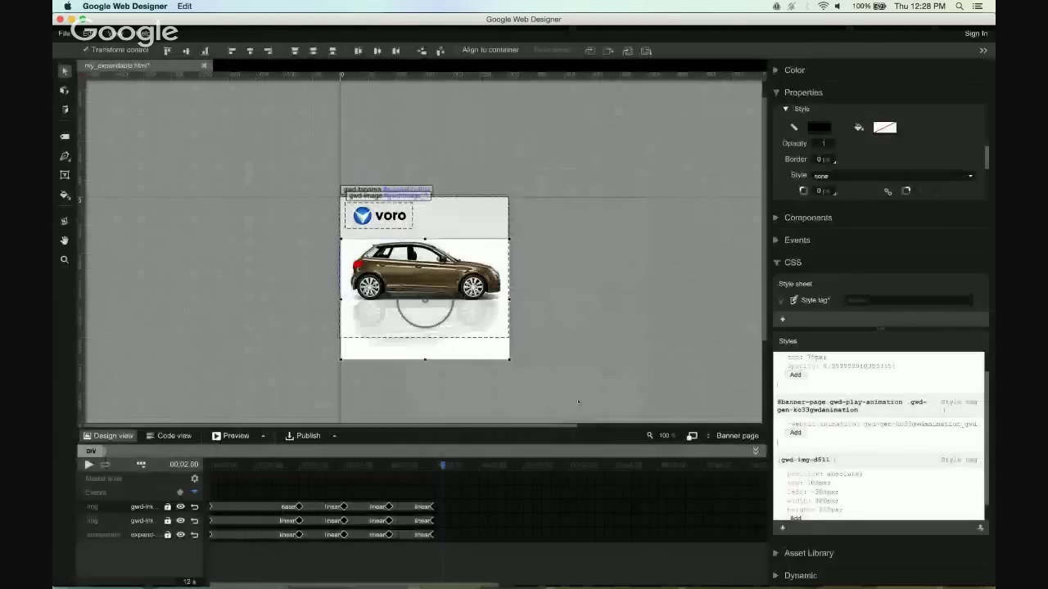
{"action": "key", "text": "space"}
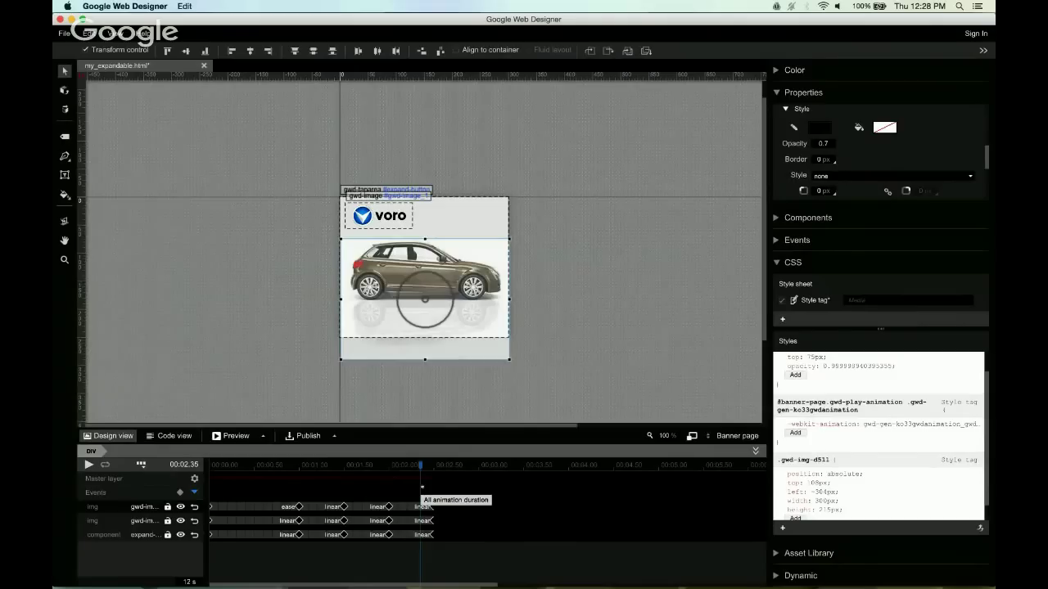
{"action": "left_click_drag", "start_coordinate": [444, 479], "coordinate": [416, 481]}
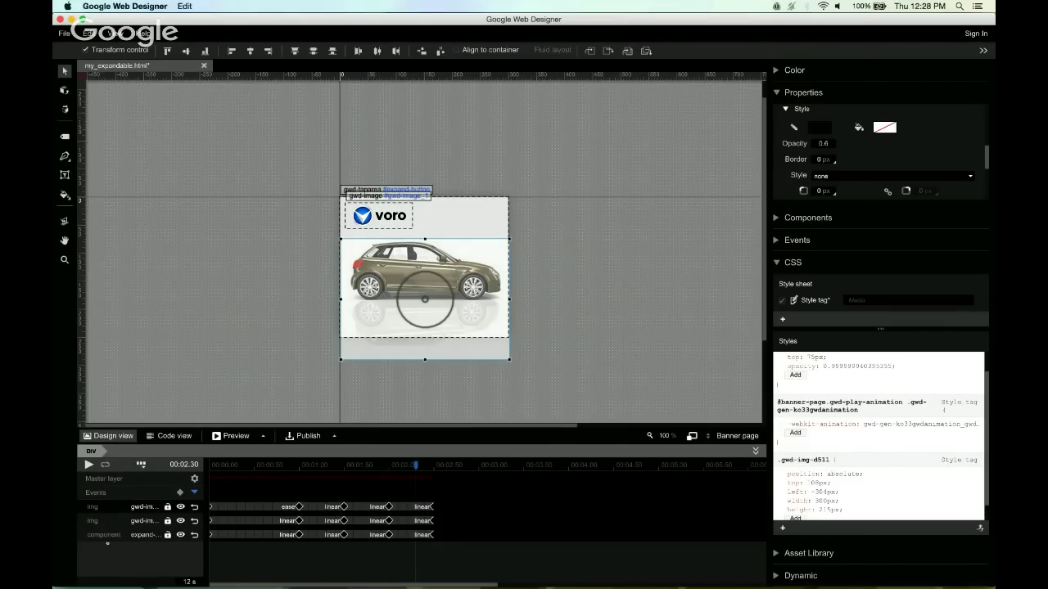
- Move the expand-button tap area to the front of the banner page's layer order and select it on the stage
{"action": "left_click", "coordinate": [112, 535]}
{"action": "left_click_drag", "start_coordinate": [111, 535], "coordinate": [115, 509]}
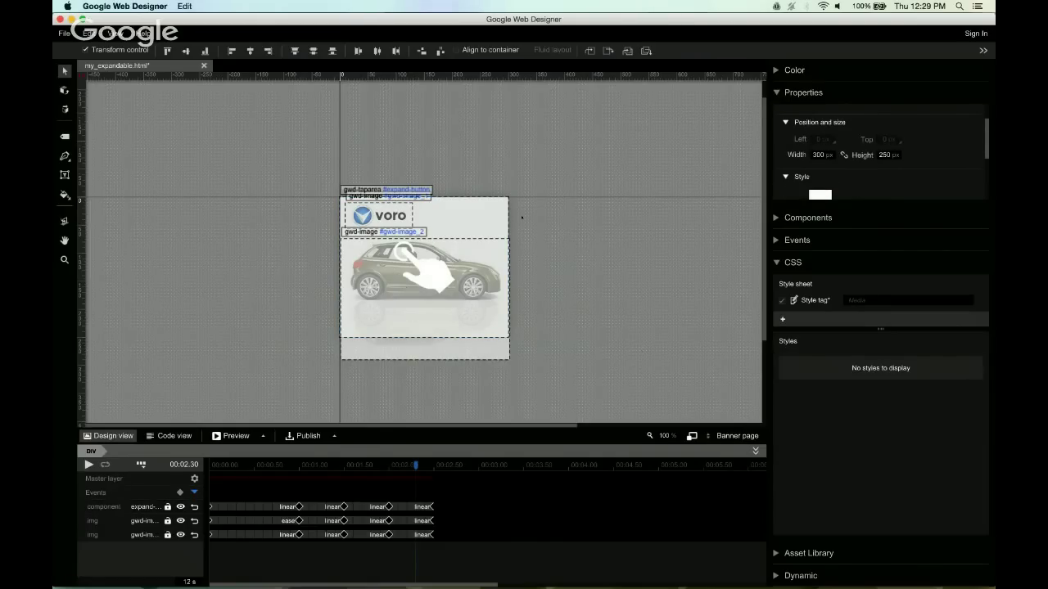
{"action": "left_click", "coordinate": [483, 216]}
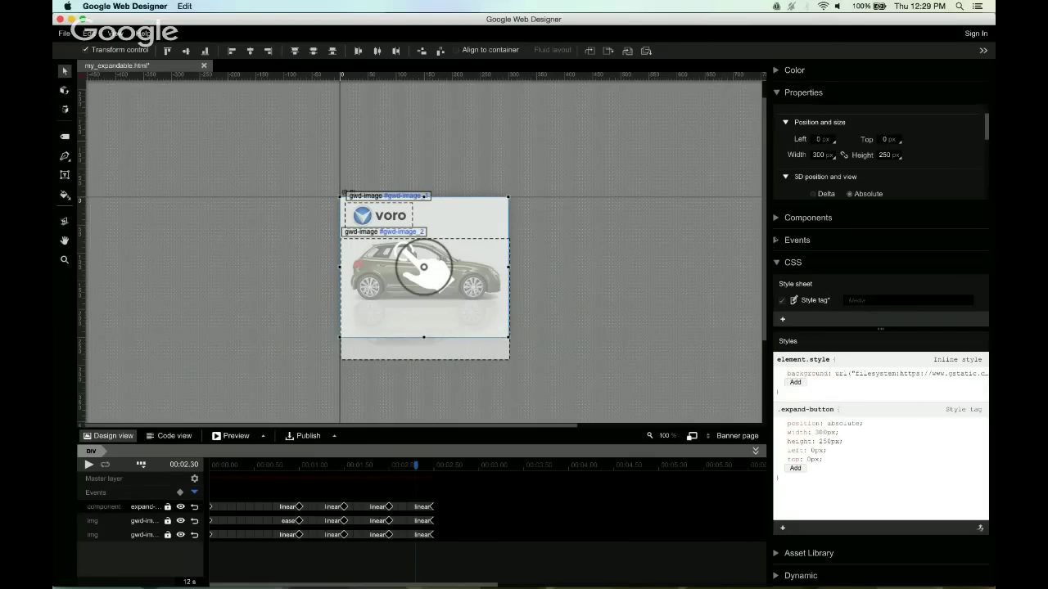
- Review the expand-button's Go to page event, keep expanded-page as its Page ID, and save the configuration
{"action": "left_click", "coordinate": [796, 240]}
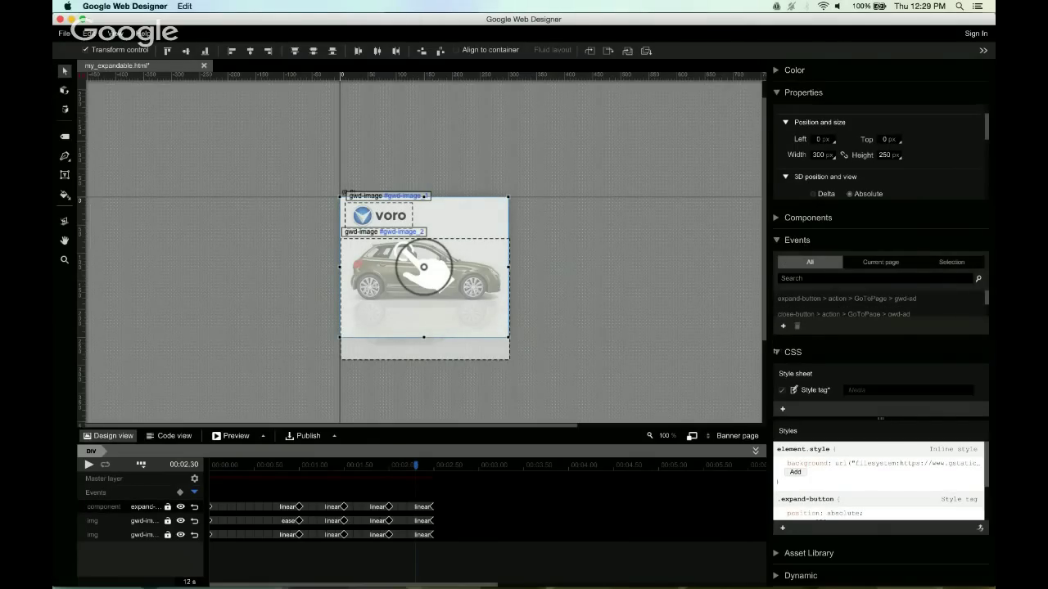
{"action": "left_click", "coordinate": [777, 352]}
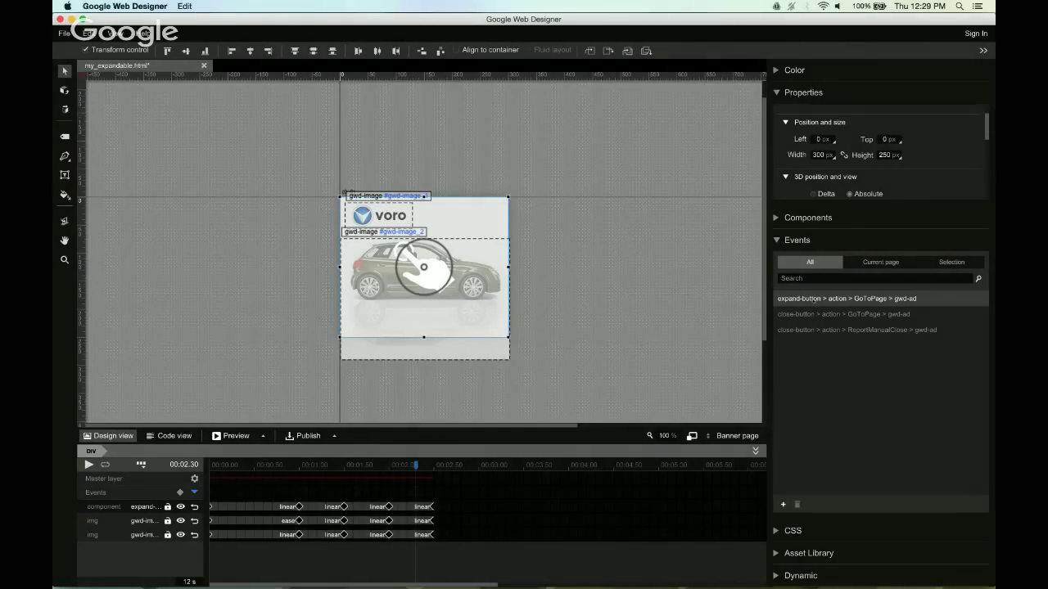
{"action": "double_click", "coordinate": [818, 298]}
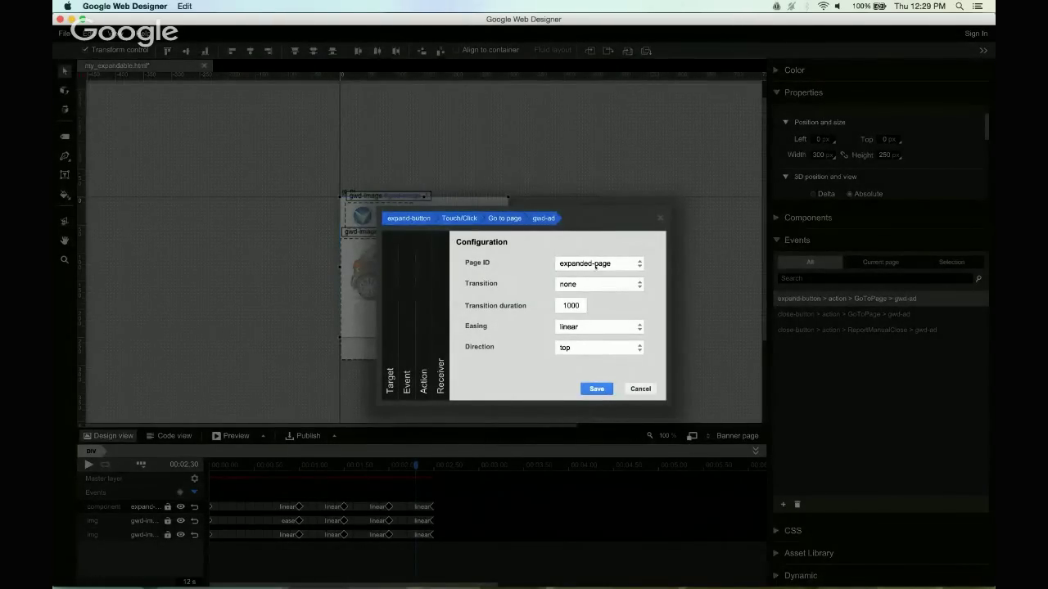
{"action": "left_click", "coordinate": [596, 264]}
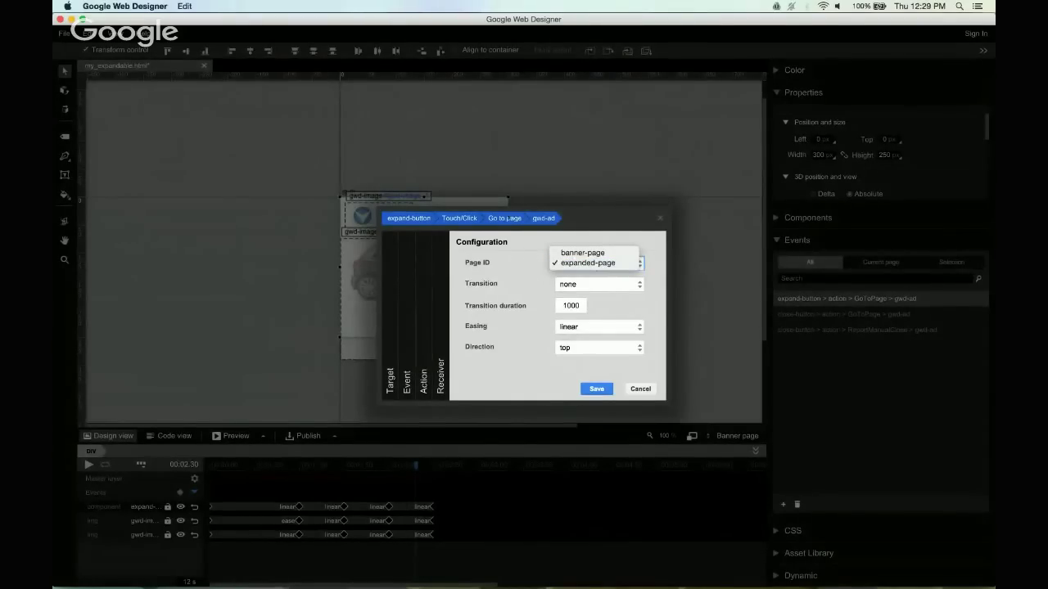
{"action": "left_click", "coordinate": [572, 263]}
{"action": "left_click", "coordinate": [597, 389]}
- Open the Expanded page and set its background colour to BEADAD
{"action": "left_click", "coordinate": [733, 436]}
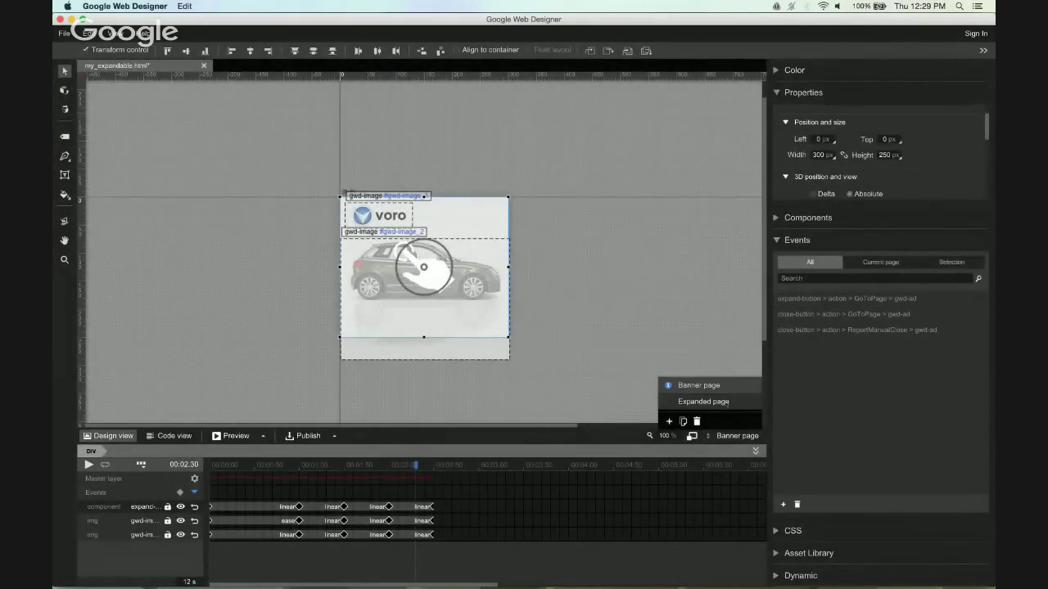
{"action": "left_click", "coordinate": [737, 402]}
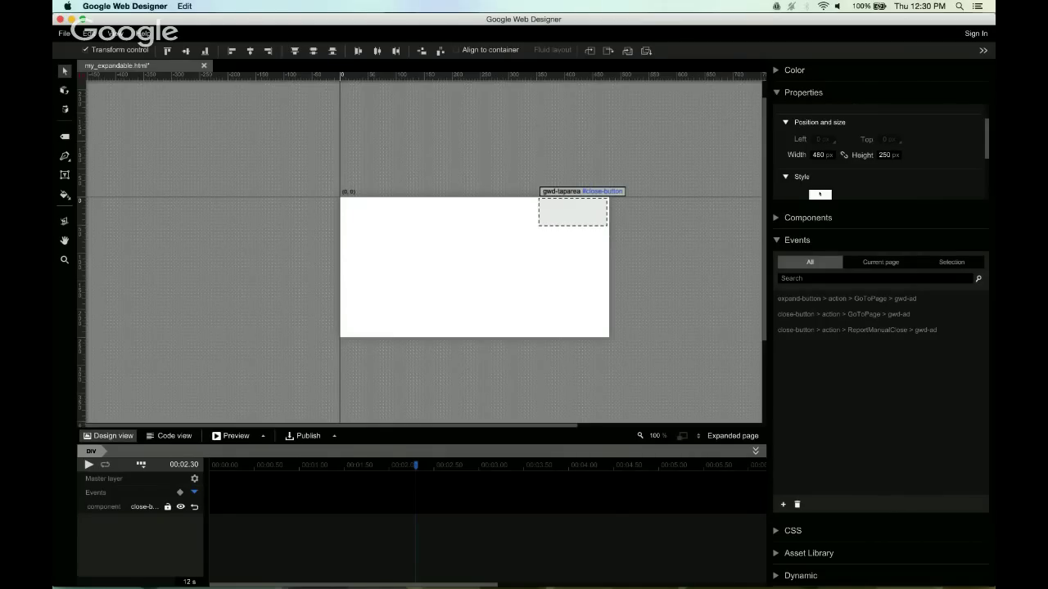
{"action": "left_click", "coordinate": [820, 195]}
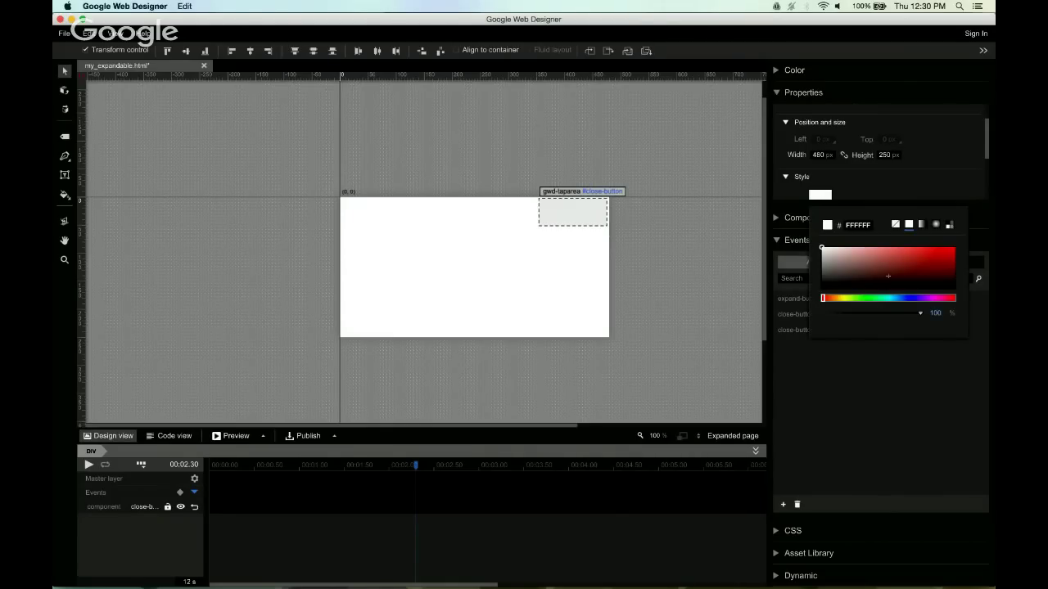
{"action": "left_click", "coordinate": [833, 257]}
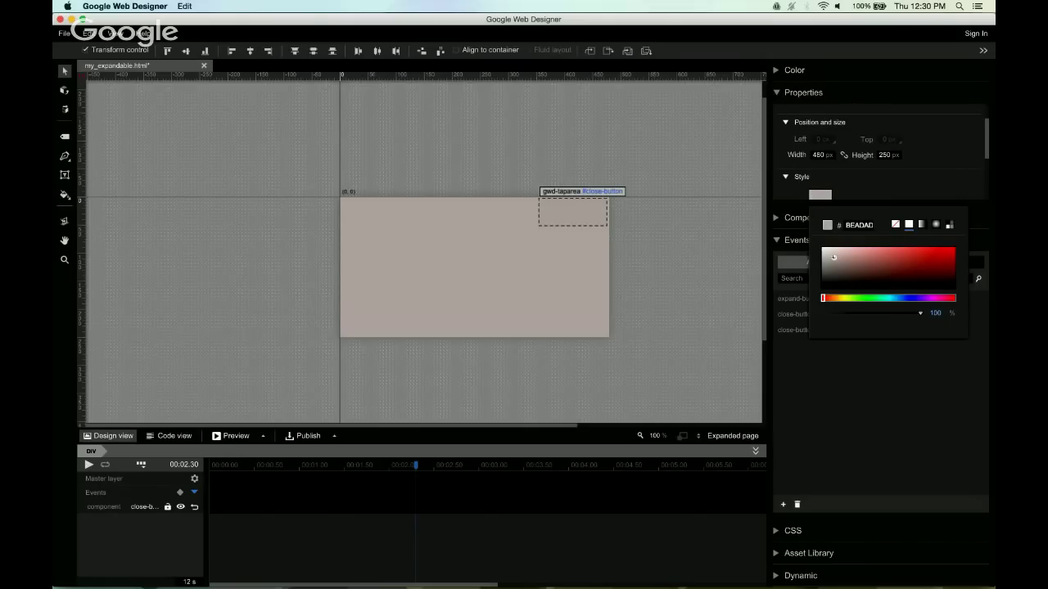
{"action": "left_click", "coordinate": [632, 203]}
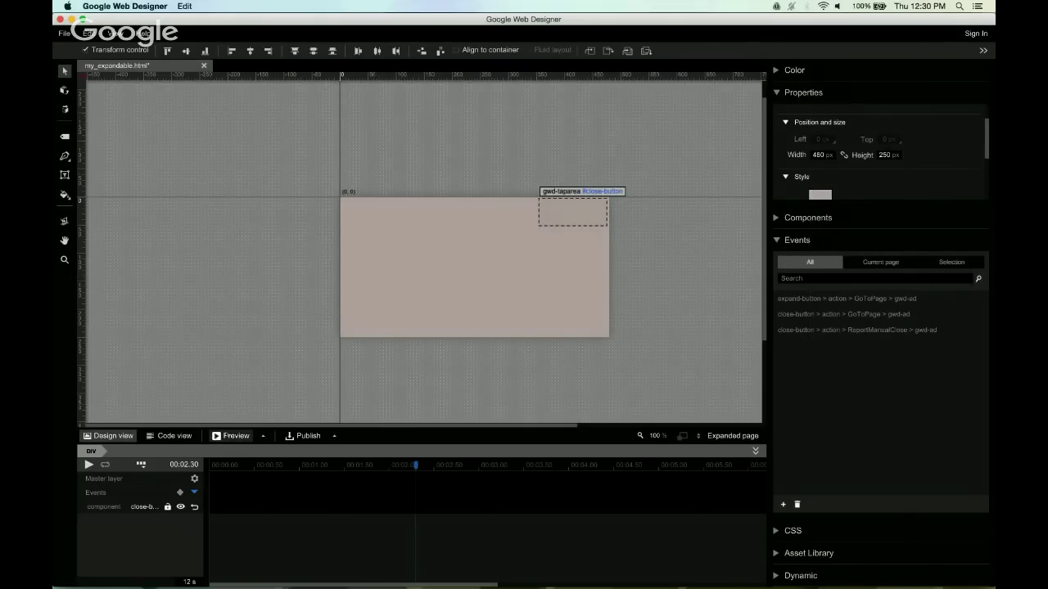
- Preview the ad in the browser and expand it from the banner
{"action": "left_click", "coordinate": [232, 436]}
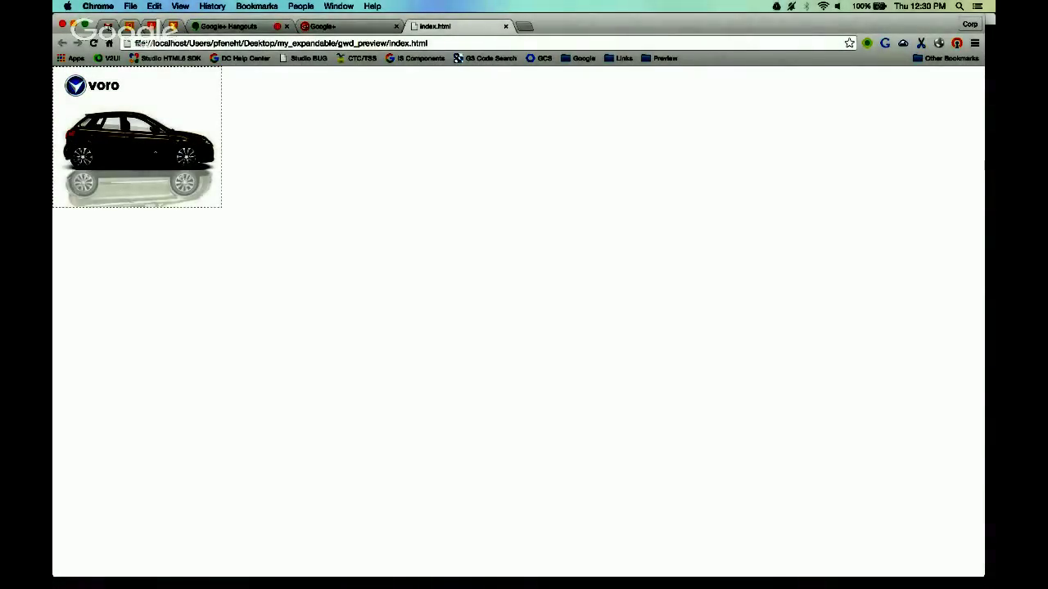
{"action": "left_click", "coordinate": [158, 153]}
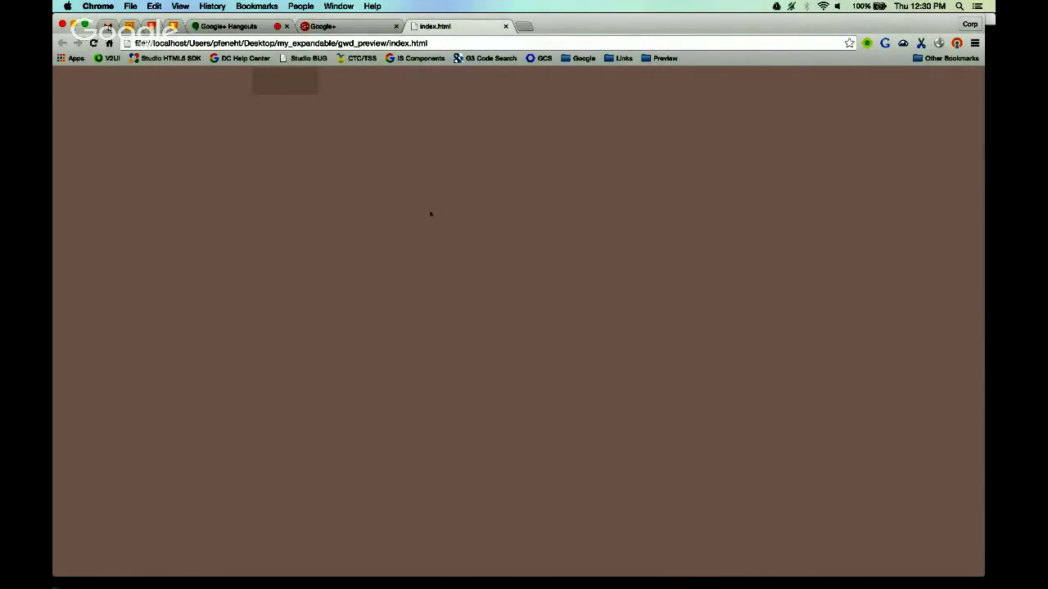
- Bring the Chrome window with DoubleClick Studio to the front, open a new tab in it, and preview the ad again from Google Web Designer
{"action": "key", "text": "super+Tab"}
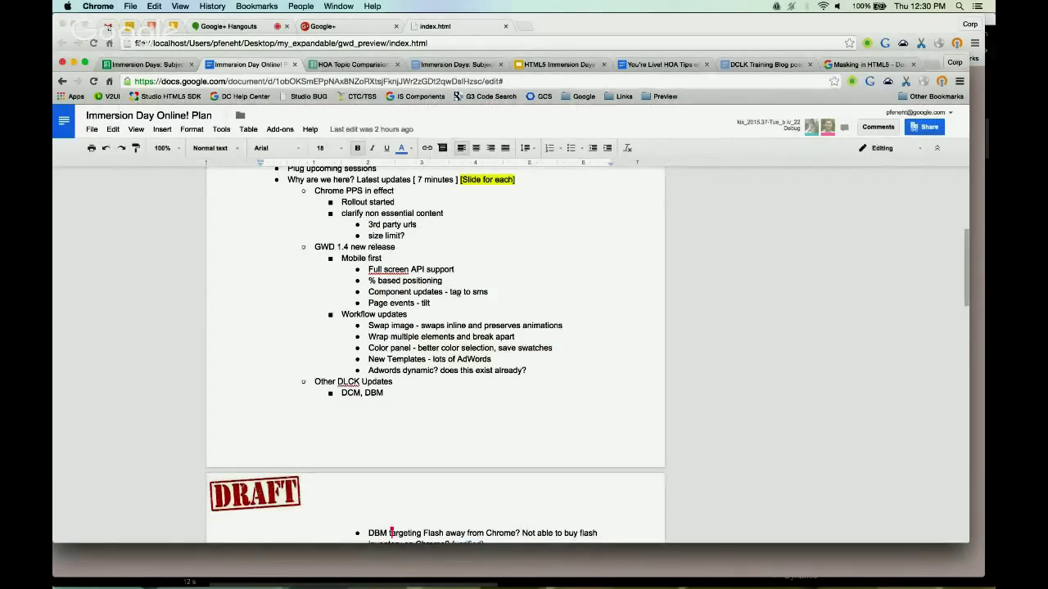
{"action": "key", "text": "super+grave"}
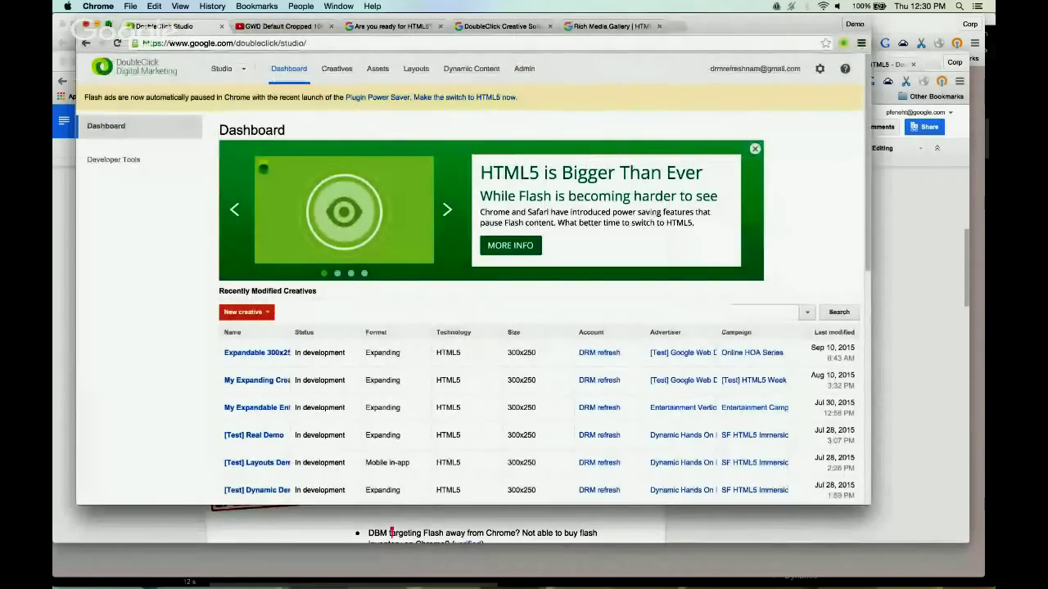
{"action": "key", "text": "super+alt+f"}
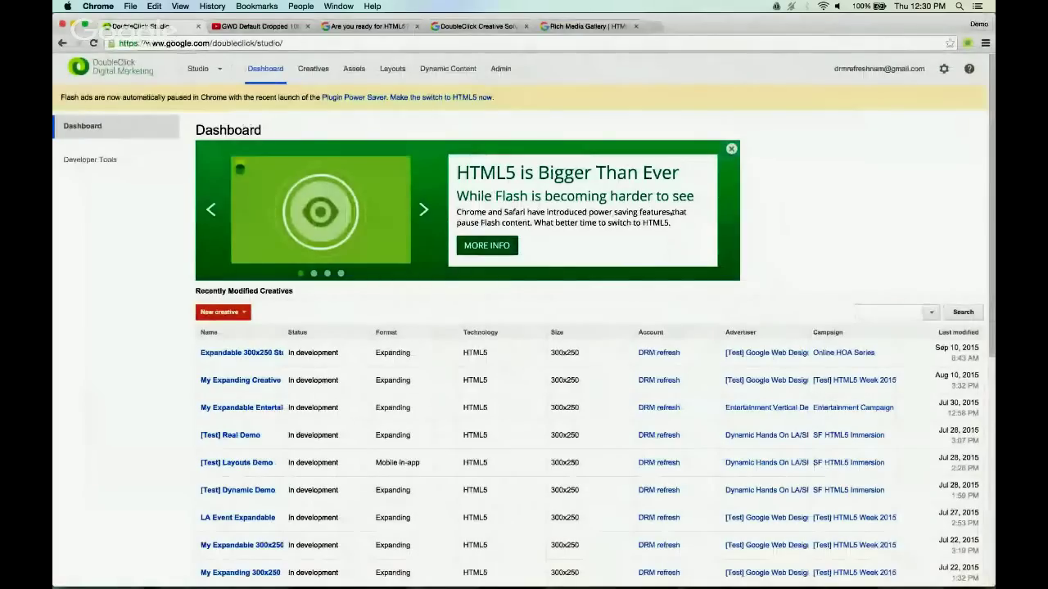
{"action": "left_click", "coordinate": [657, 27]}
{"action": "key", "text": "super+Tab"}
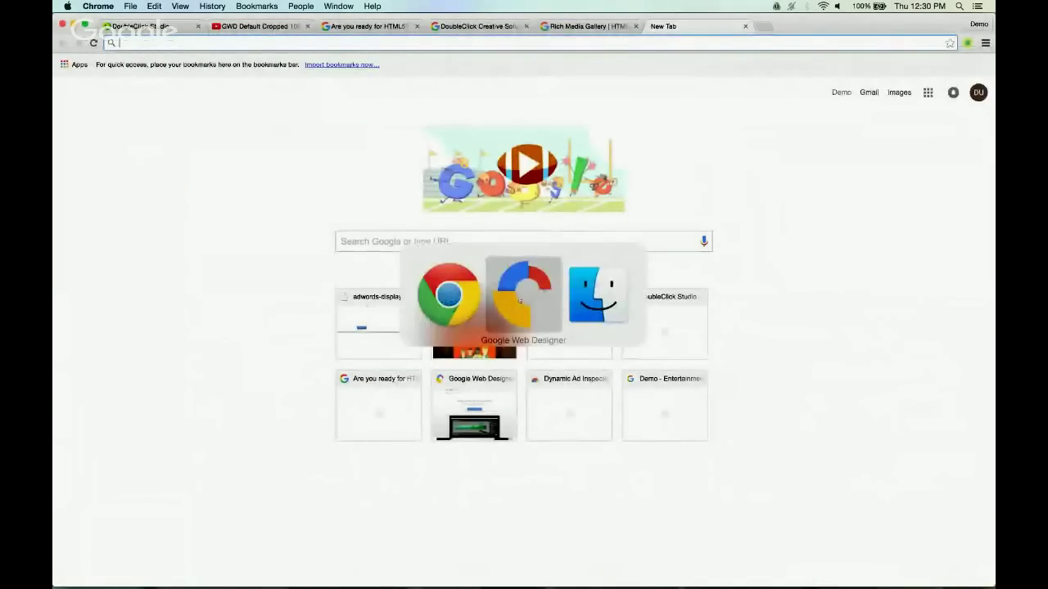
{"action": "key", "text": "super+Return"}
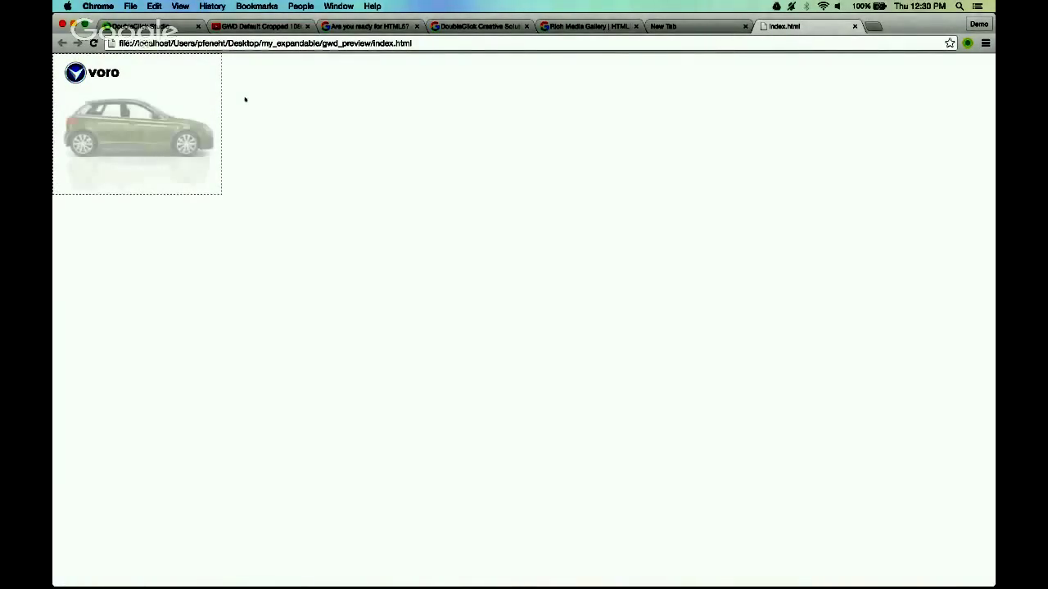
- Expand the previewed ad, collapse it through its close area, and return to Google Web Designer
{"action": "left_click", "coordinate": [158, 170]}
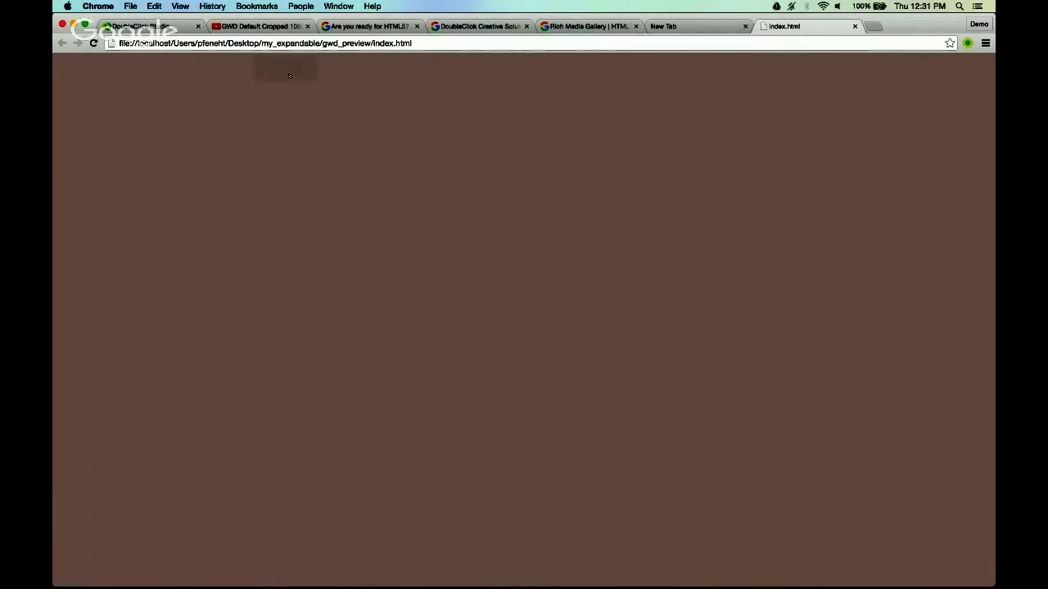
{"action": "left_click", "coordinate": [289, 76]}
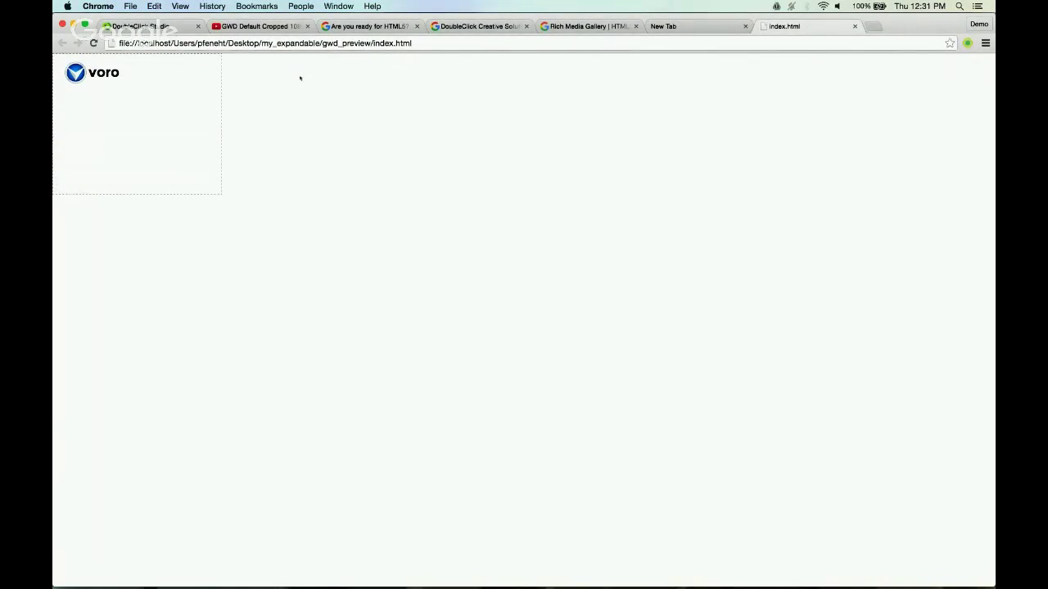
{"action": "key", "text": "super+Tab"}
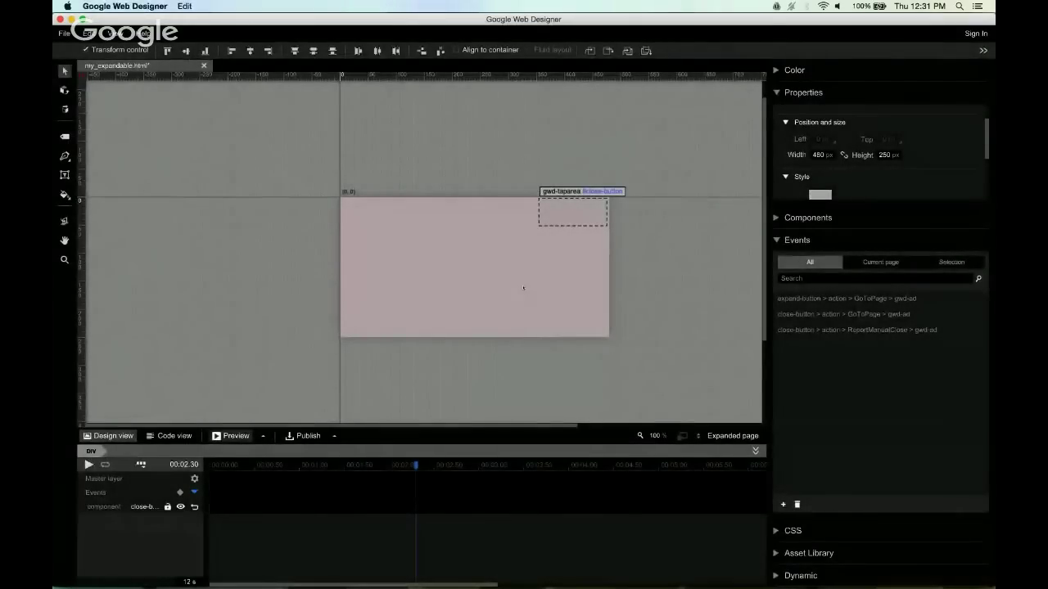
- Align the close button to its container's upper-right corner with fluid layout, giving it a top of 0 % and a left of 100 %
{"action": "left_click", "coordinate": [573, 212]}
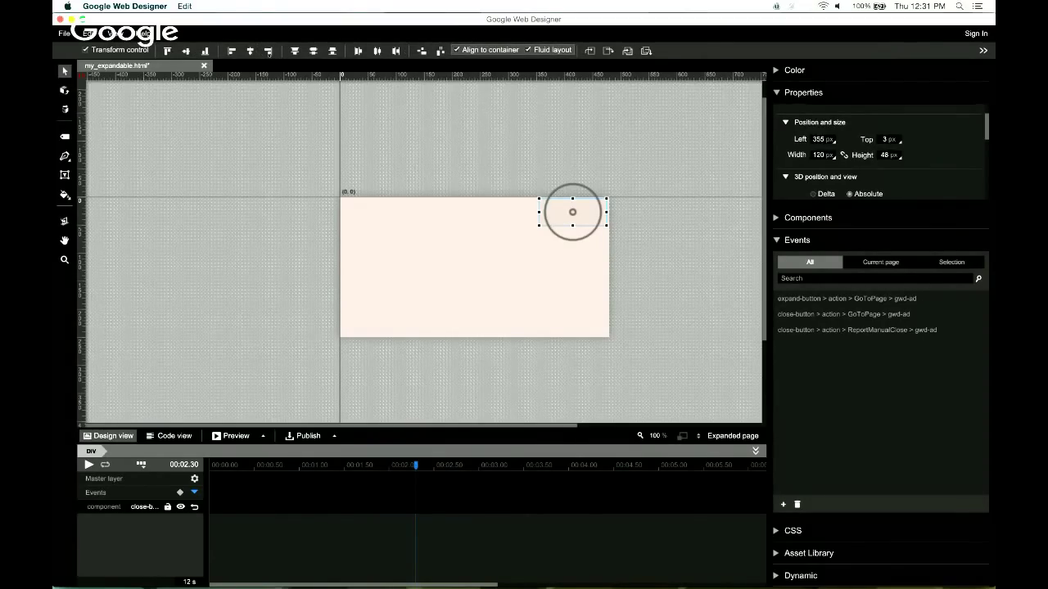
{"action": "left_click_drag", "start_coordinate": [573, 212], "coordinate": [572, 211]}
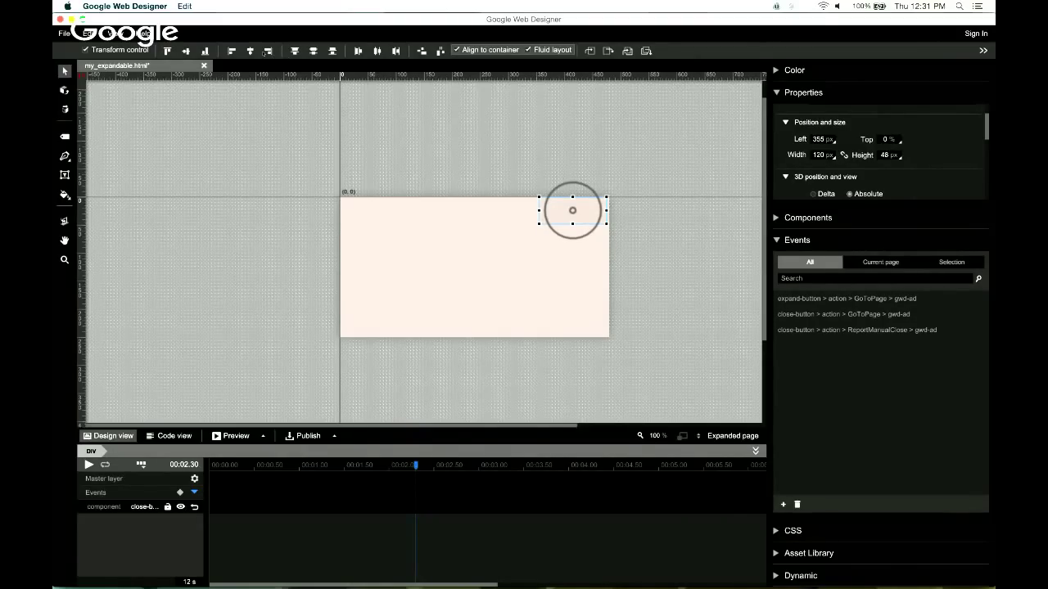
{"action": "left_click_drag", "start_coordinate": [573, 210], "coordinate": [575, 210]}
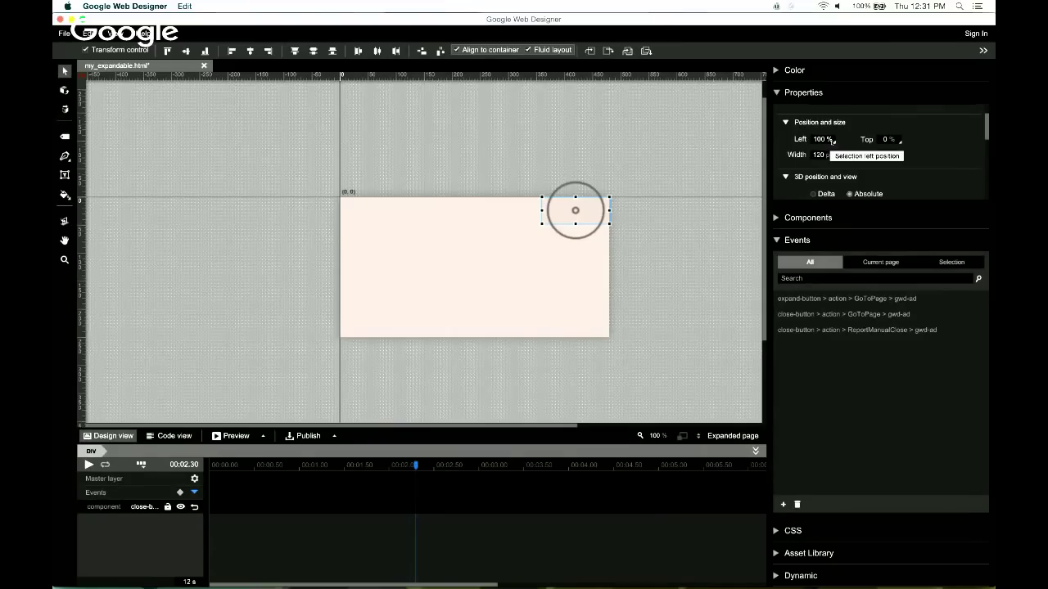
{"action": "left_click", "coordinate": [831, 141]}
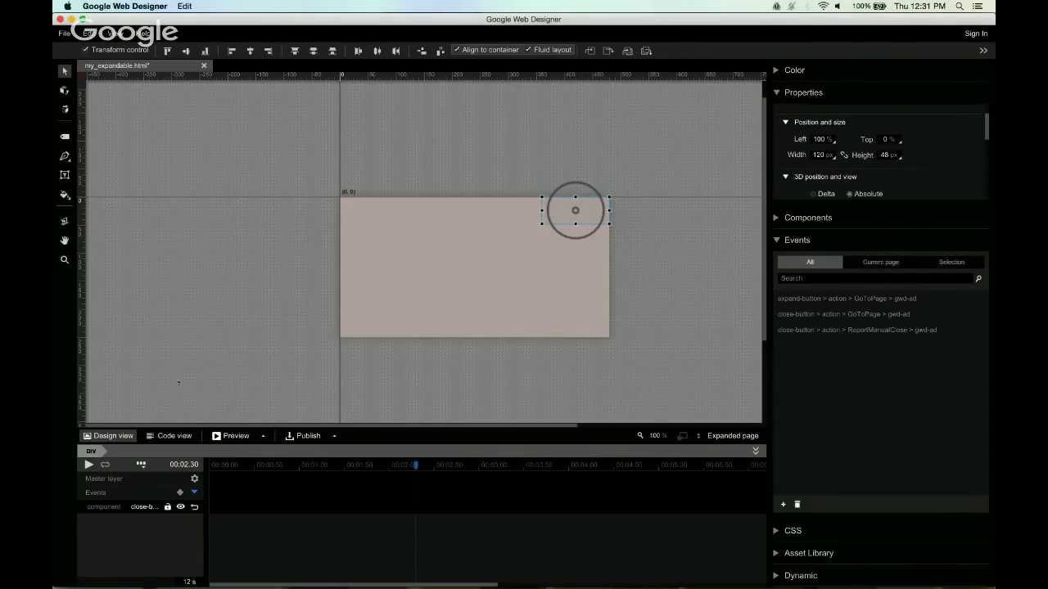
- Preview the ad in the browser, test the repositioned close button on the expanded page, and return to Google Web Designer
{"action": "key", "text": "super+Return"}
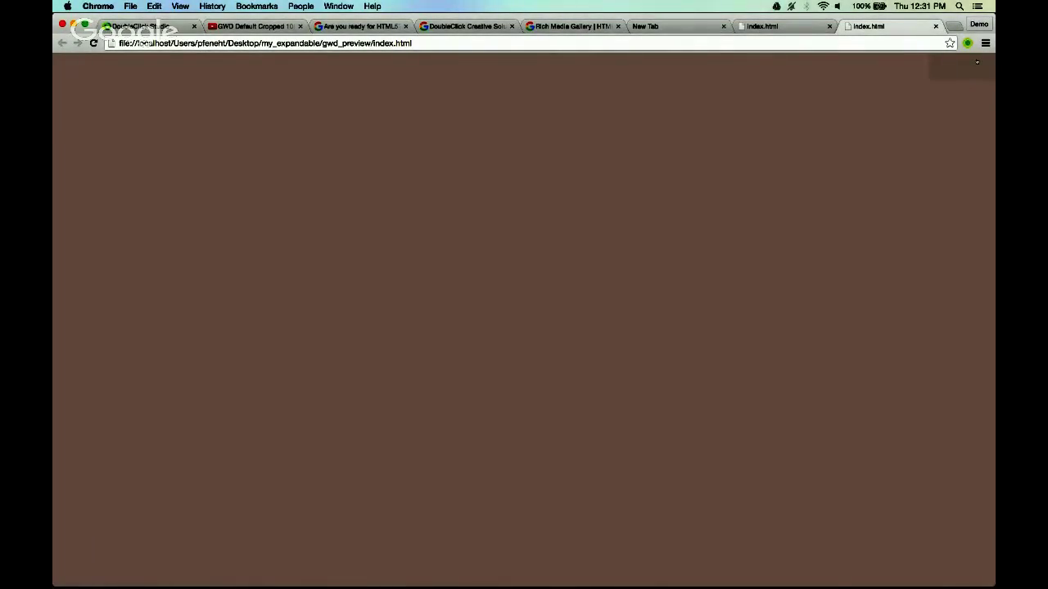
{"action": "left_click", "coordinate": [962, 66]}
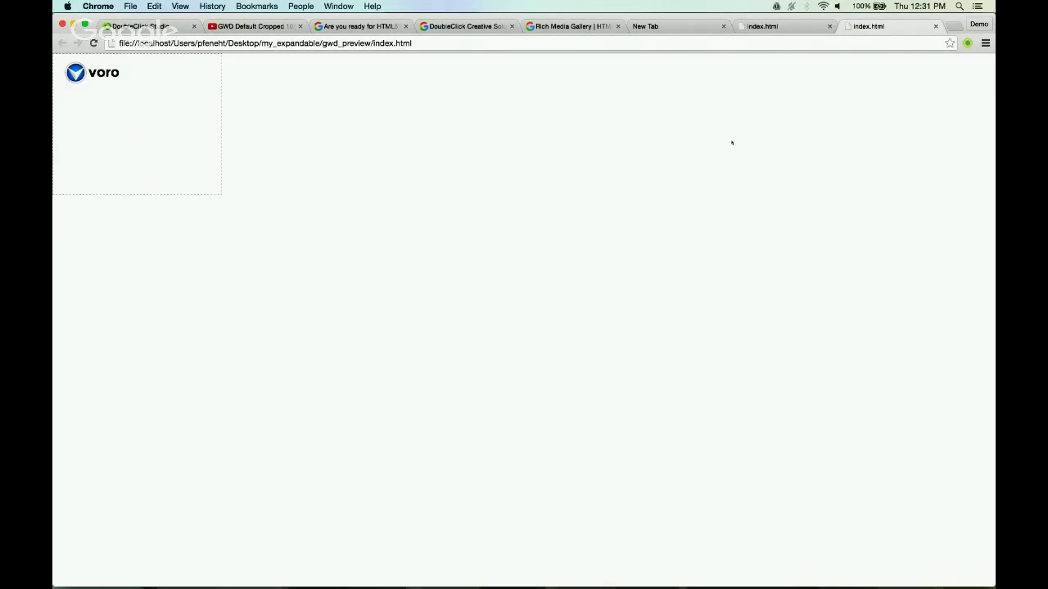
{"action": "left_click", "coordinate": [573, 206]}
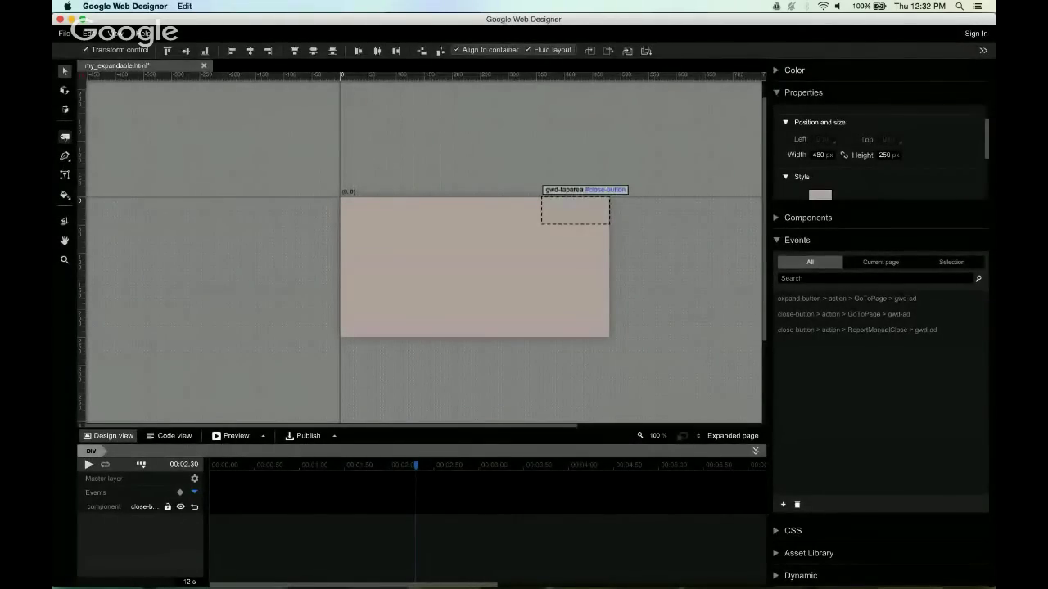
- Draw a 480 by 250 px div over the whole expanded page and fill it with a linear gradient from FFFFFF to B1ADAD
{"action": "left_click", "coordinate": [65, 137]}
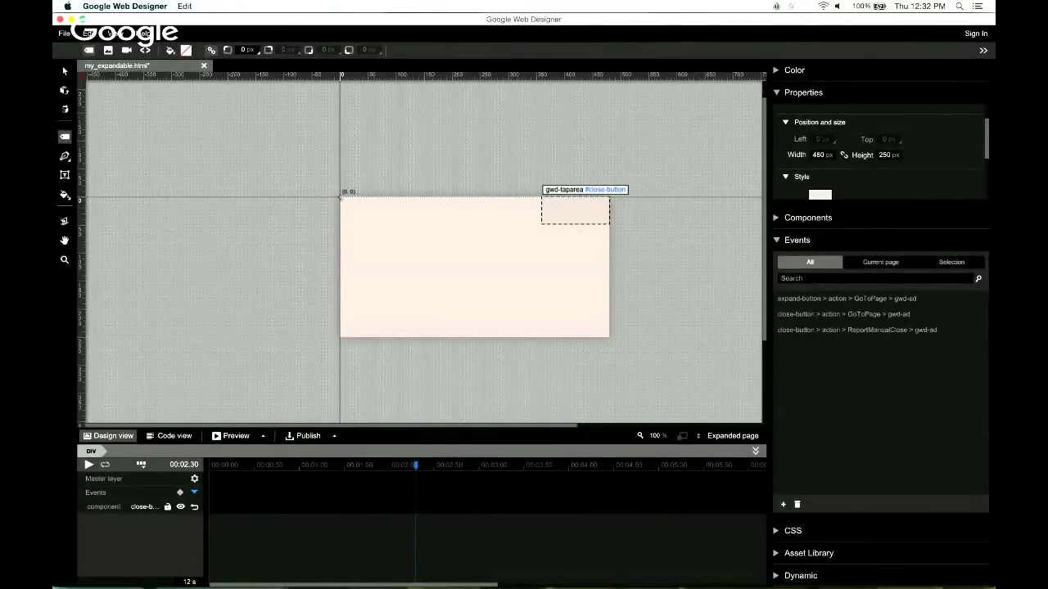
{"action": "left_click_drag", "start_coordinate": [341, 198], "coordinate": [607, 337]}
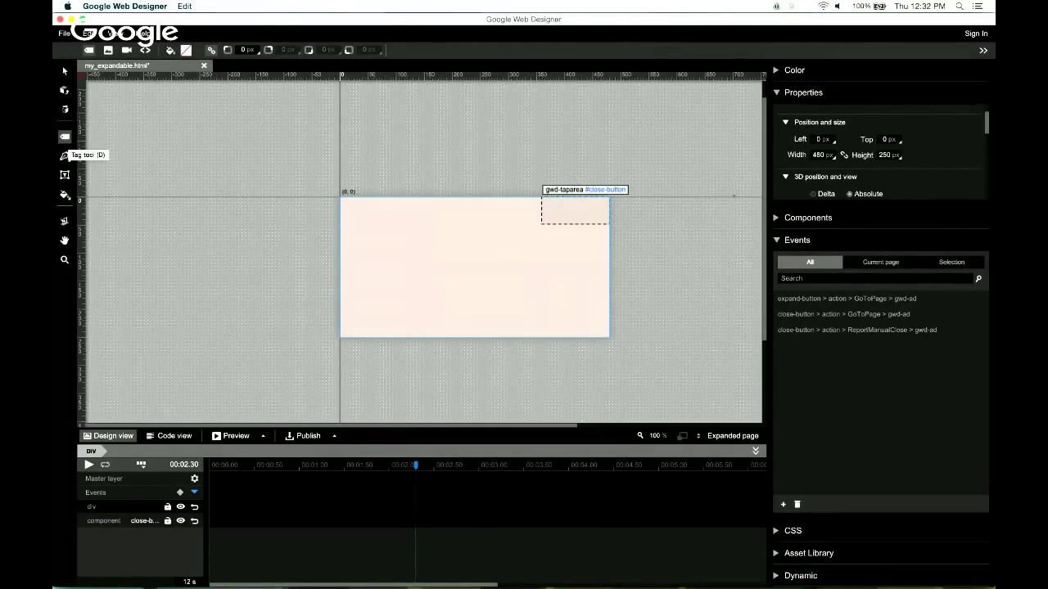
{"action": "left_click", "coordinate": [776, 71]}
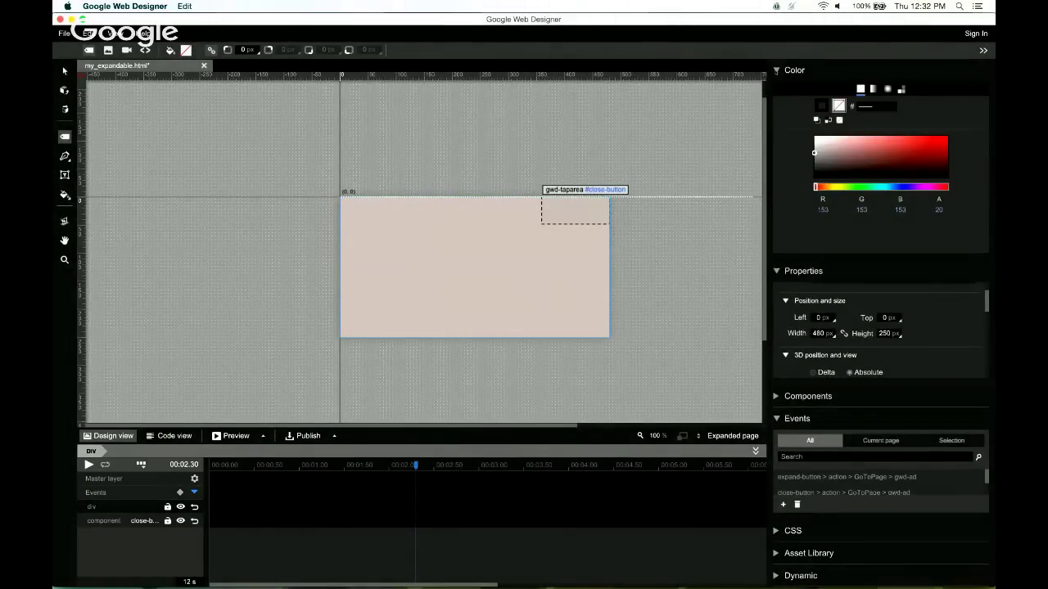
{"action": "left_click", "coordinate": [873, 89]}
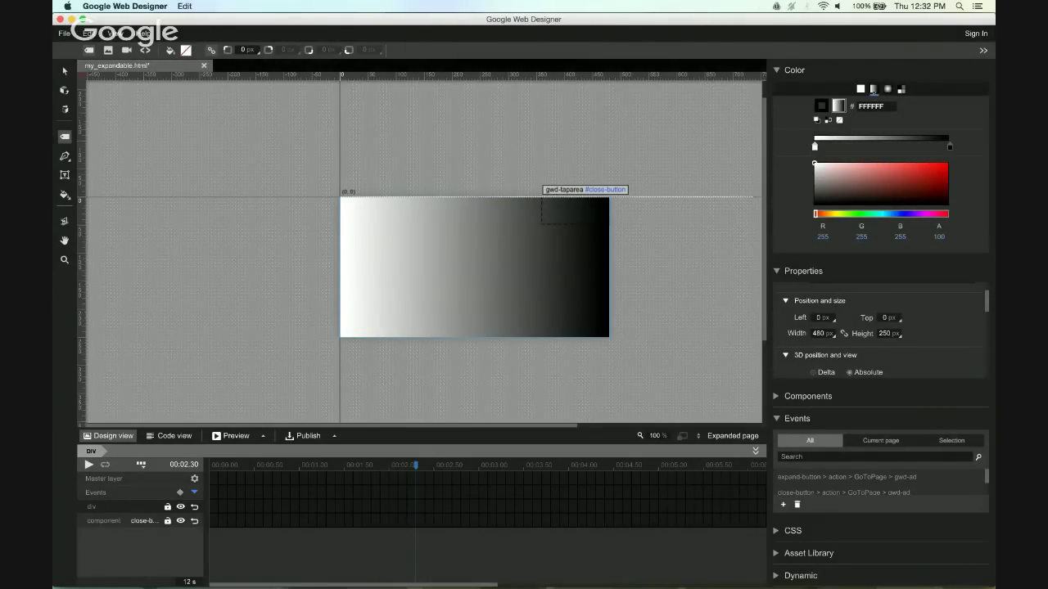
{"action": "left_click", "coordinate": [950, 147]}
{"action": "left_click", "coordinate": [817, 175]}
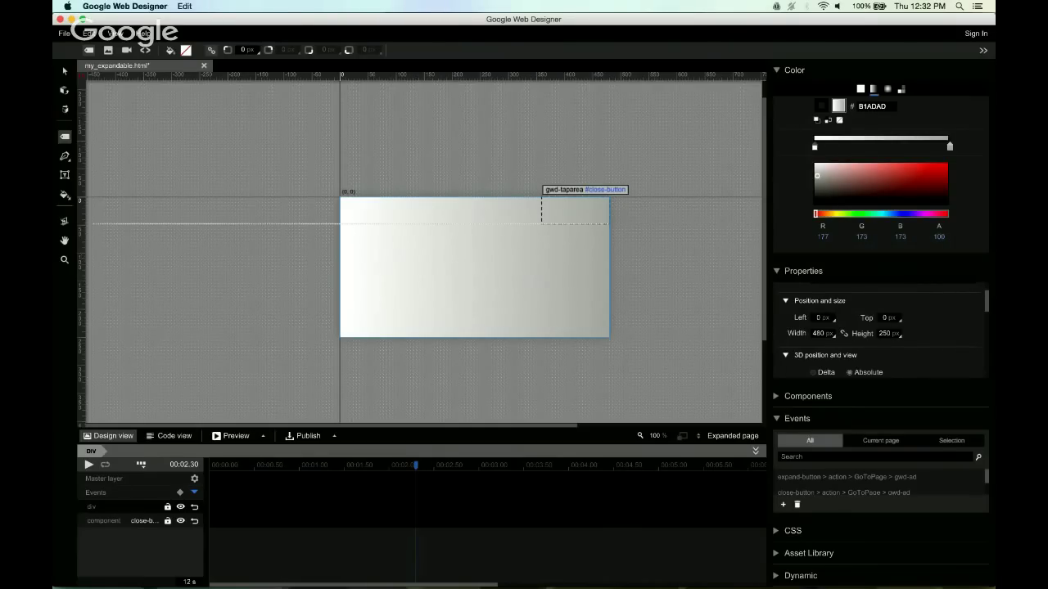
- Reorient the background div's linear gradient with the Gradient tool so it runs vertically downward and ends below the div's lower edge
{"action": "left_click", "coordinate": [65, 195]}
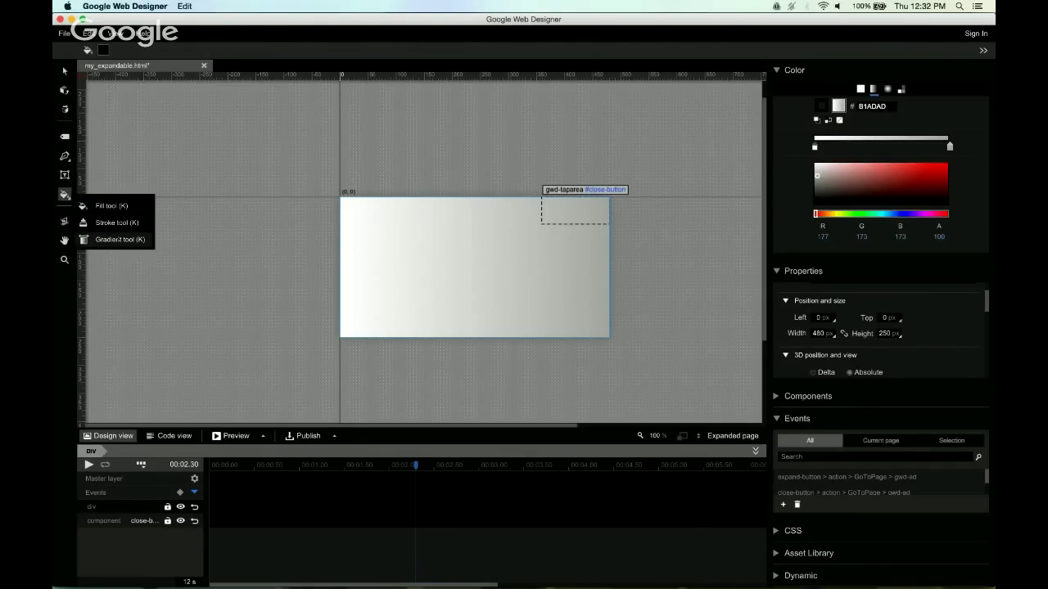
{"action": "left_click", "coordinate": [119, 239]}
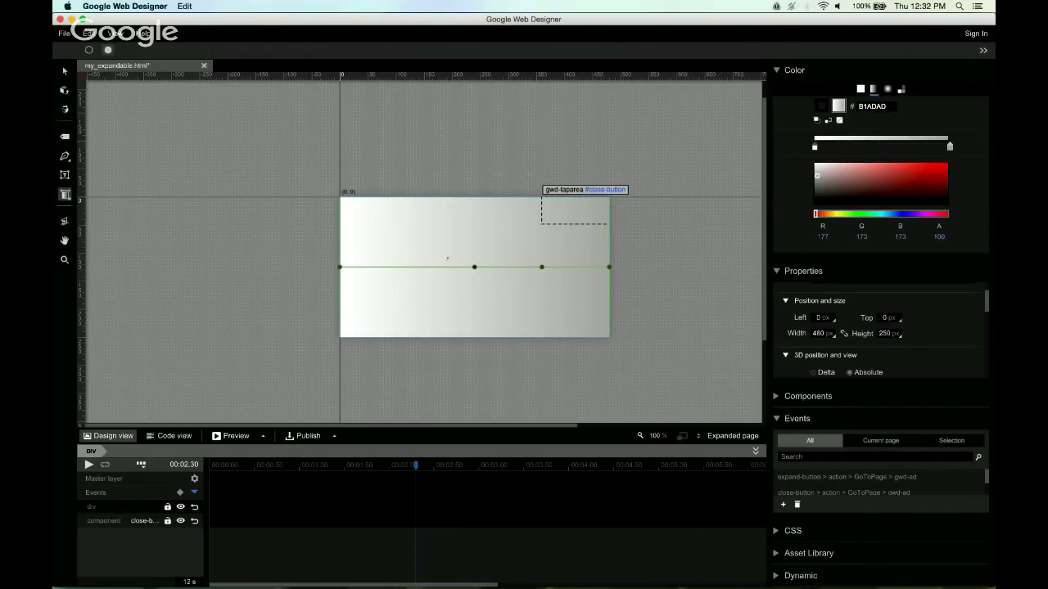
{"action": "left_click_drag", "start_coordinate": [609, 267], "coordinate": [578, 268]}
{"action": "left_click", "coordinate": [604, 266]}
{"action": "left_click_drag", "start_coordinate": [541, 268], "coordinate": [475, 408]}
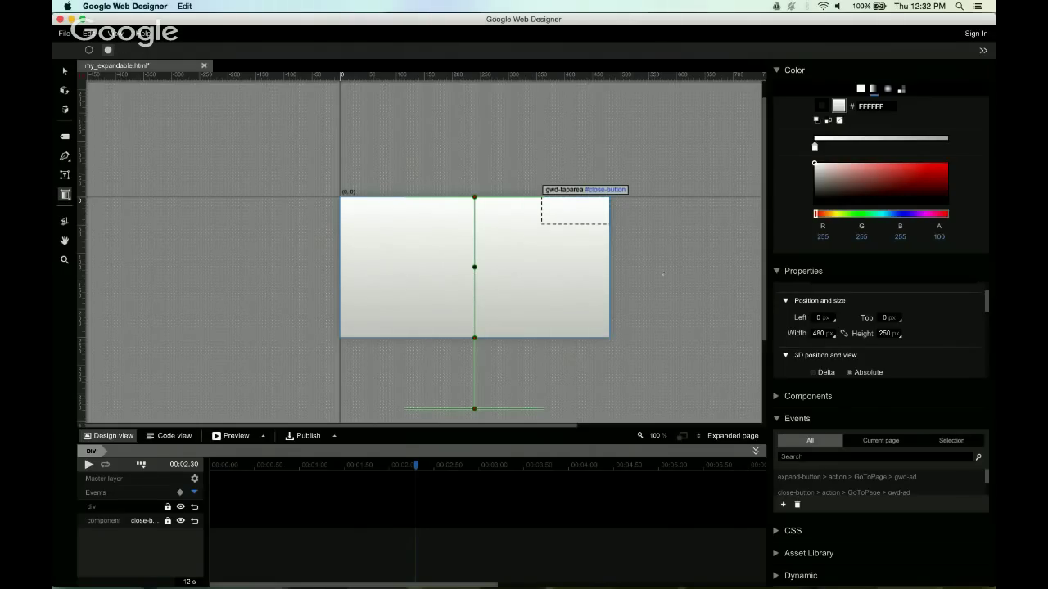
{"action": "key", "text": "v"}
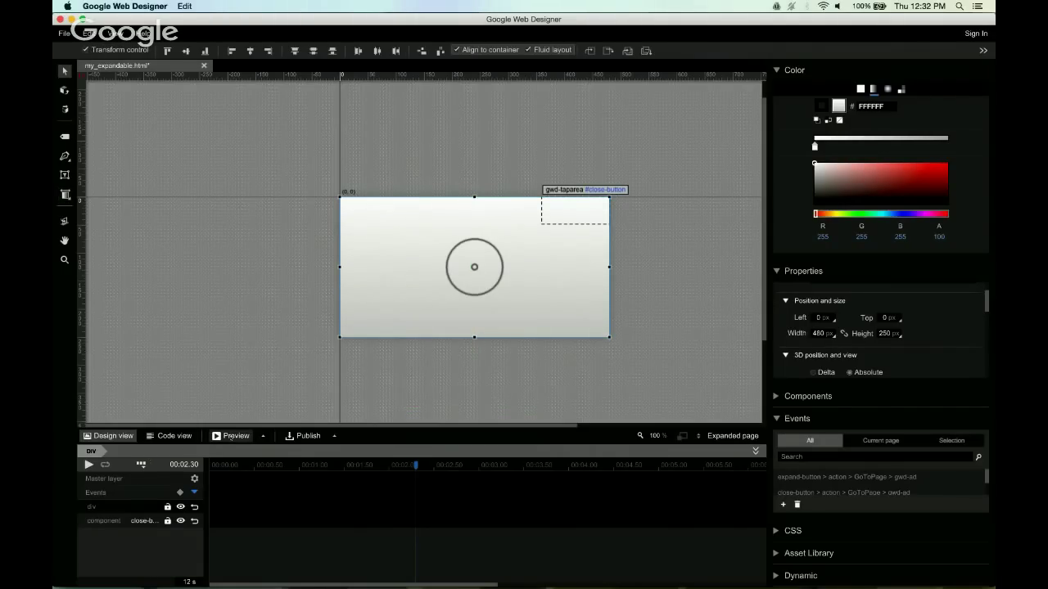
- Preview the ad in the browser, expand it to check the vertical gradient, close the preview, and return to Google Web Designer
{"action": "left_click", "coordinate": [232, 437]}
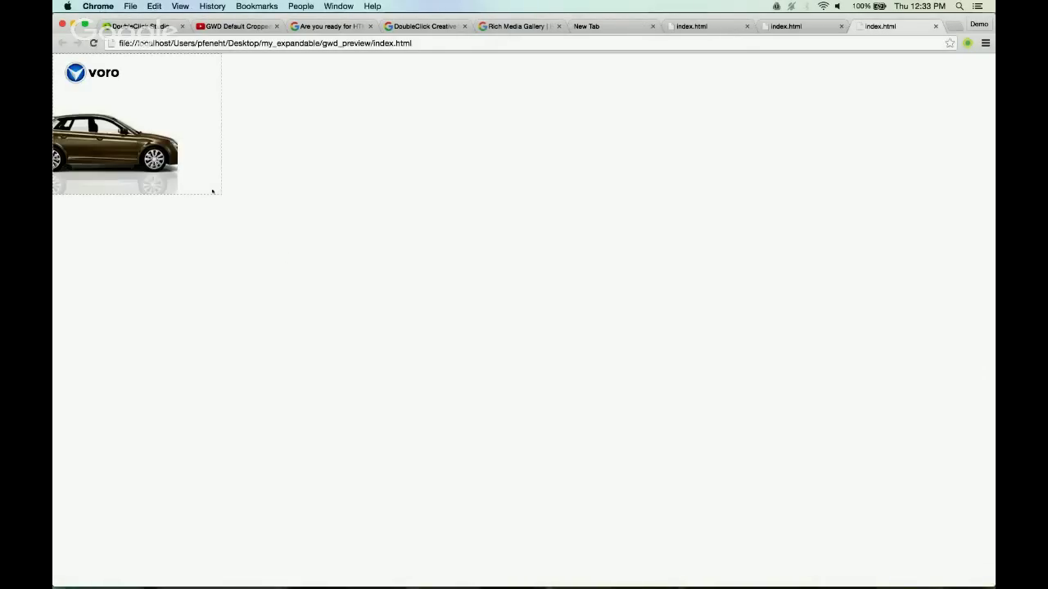
{"action": "left_click", "coordinate": [204, 167]}
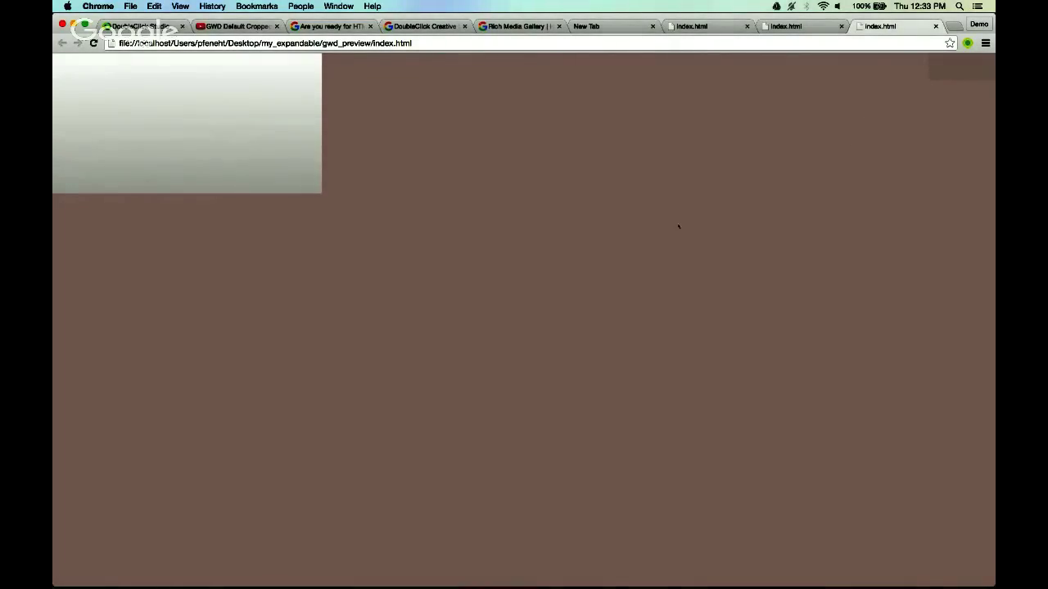
{"action": "key", "text": "super+Tab"}
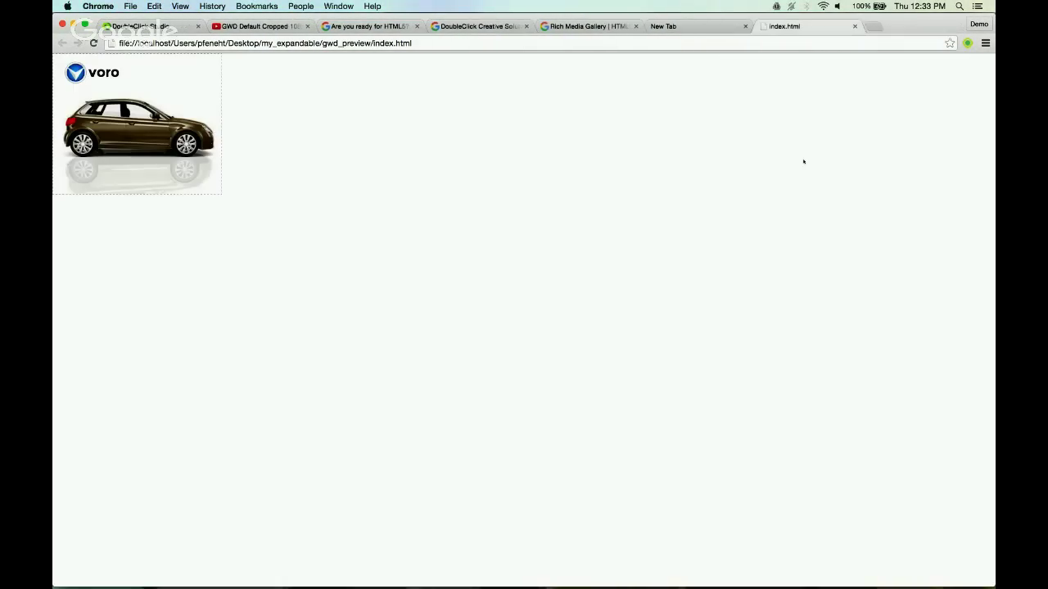
{"action": "key", "text": "super+w"}
{"action": "key", "text": "super+Tab"}
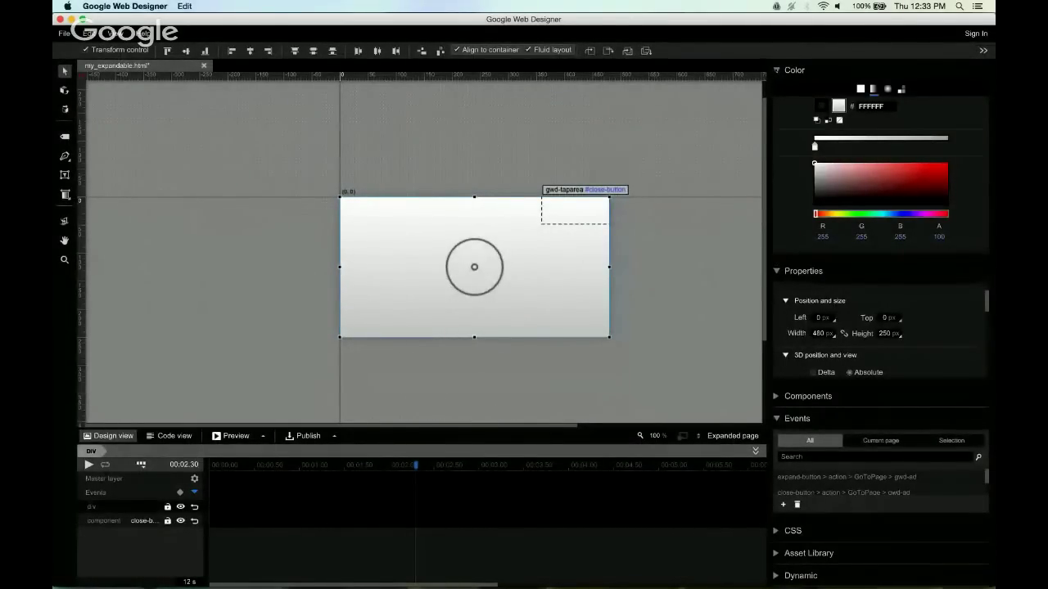
- Set both the width and the height of the gradient div to 100 %
{"action": "left_click", "coordinate": [776, 71]}
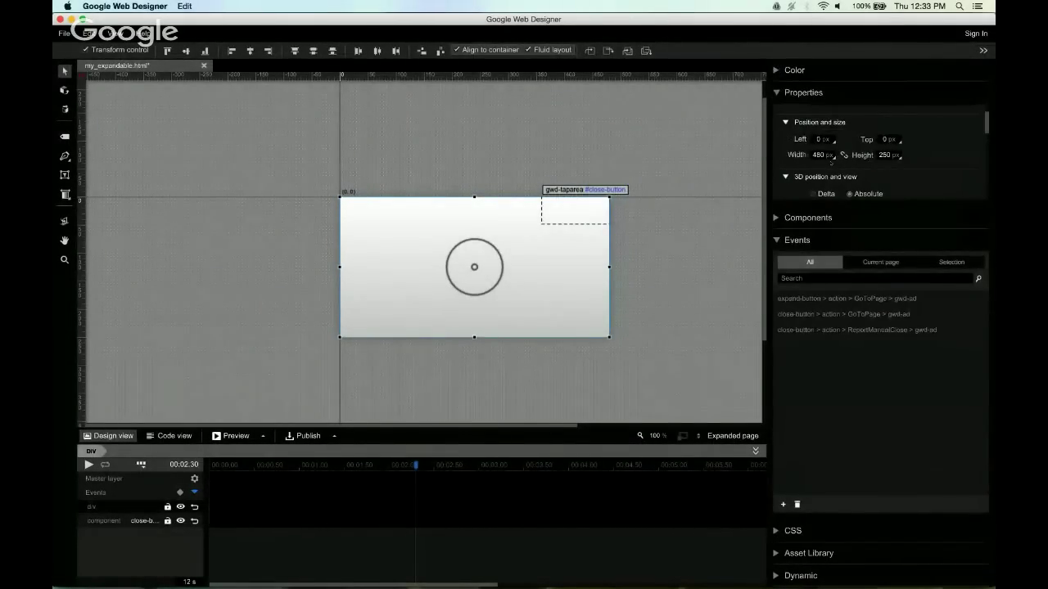
{"action": "left_click", "coordinate": [834, 157]}
{"action": "left_click", "coordinate": [847, 173]}
{"action": "left_click", "coordinate": [899, 156]}
{"action": "left_click", "coordinate": [913, 173]}
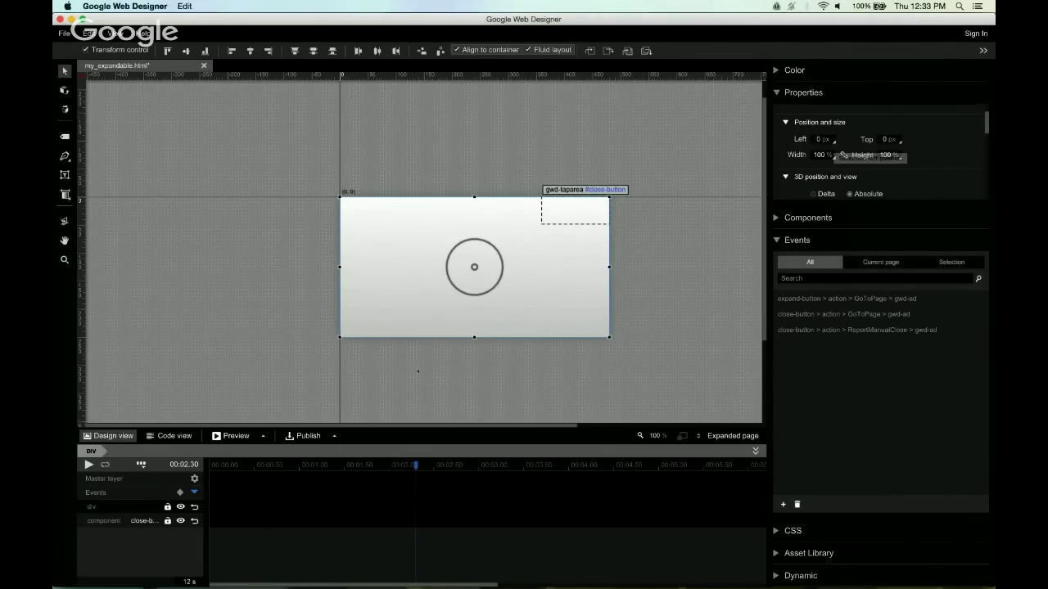
- Preview the ad in the browser, check the full-size gradient on the expanded page, and return to Google Web Designer
{"action": "left_click", "coordinate": [236, 436]}
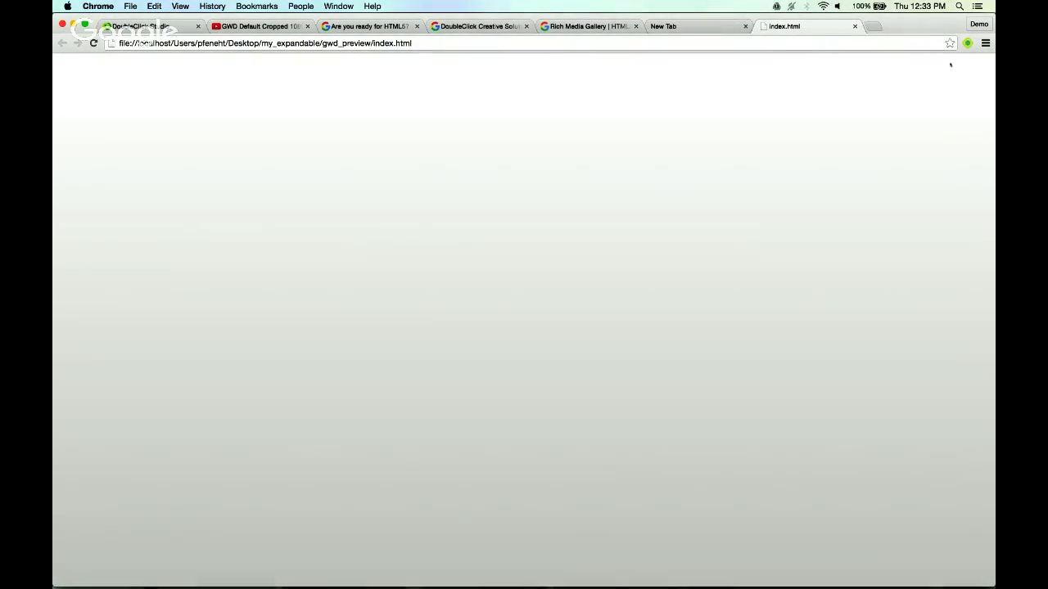
{"action": "key", "text": "super+Tab"}
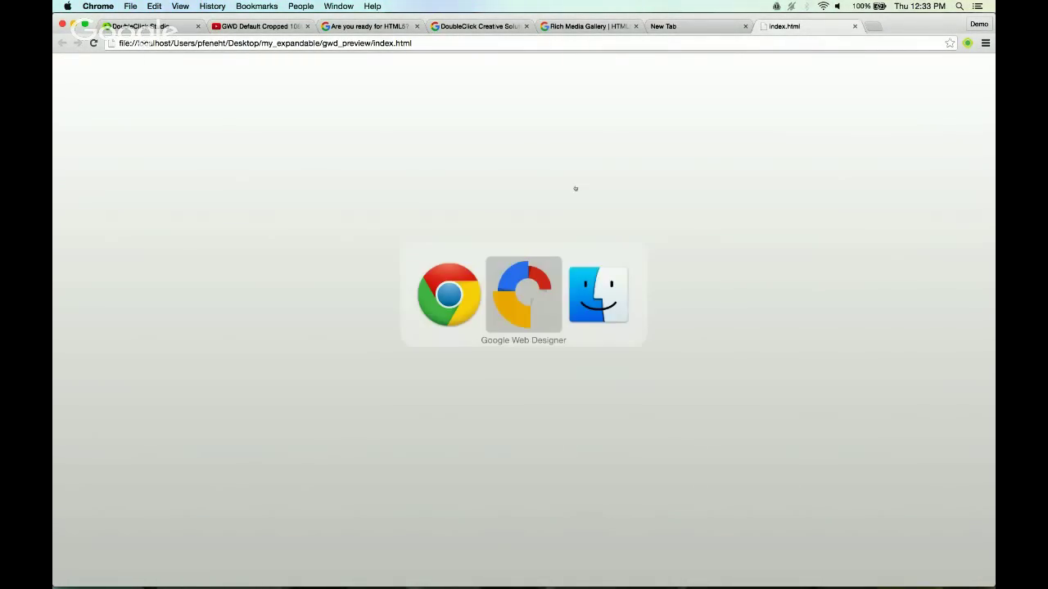
{"action": "left_click", "coordinate": [526, 307]}
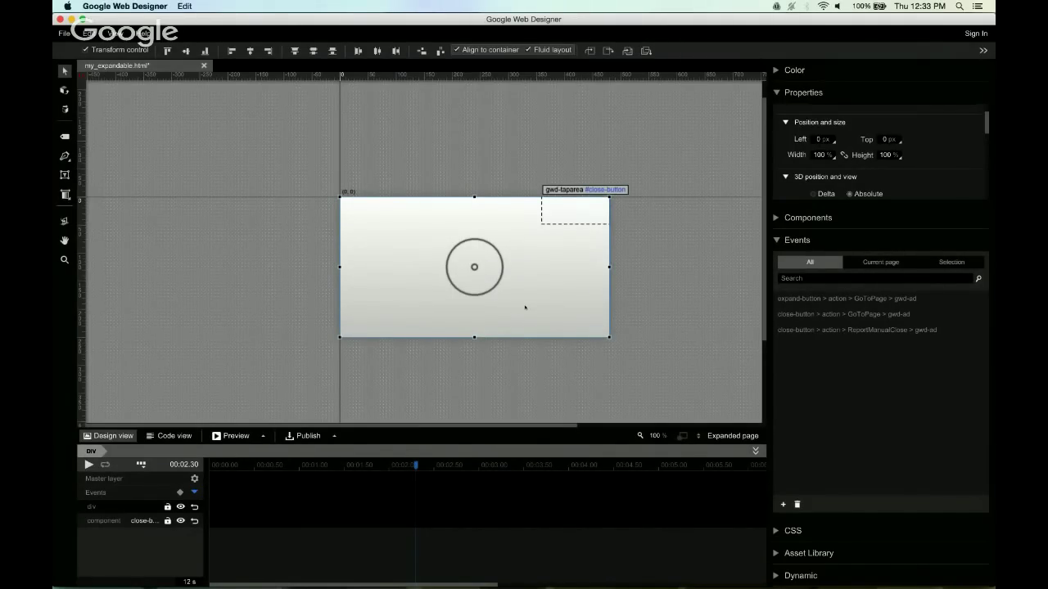
{"action": "key", "text": "super+Tab"}
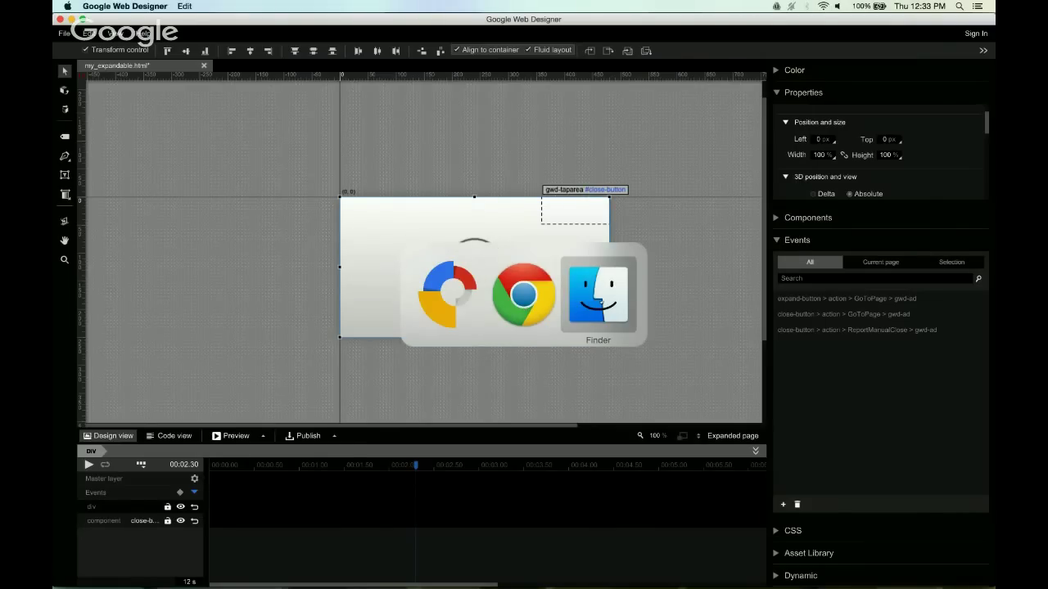
{"action": "left_click", "coordinate": [600, 301]}
{"action": "left_click", "coordinate": [691, 117]}
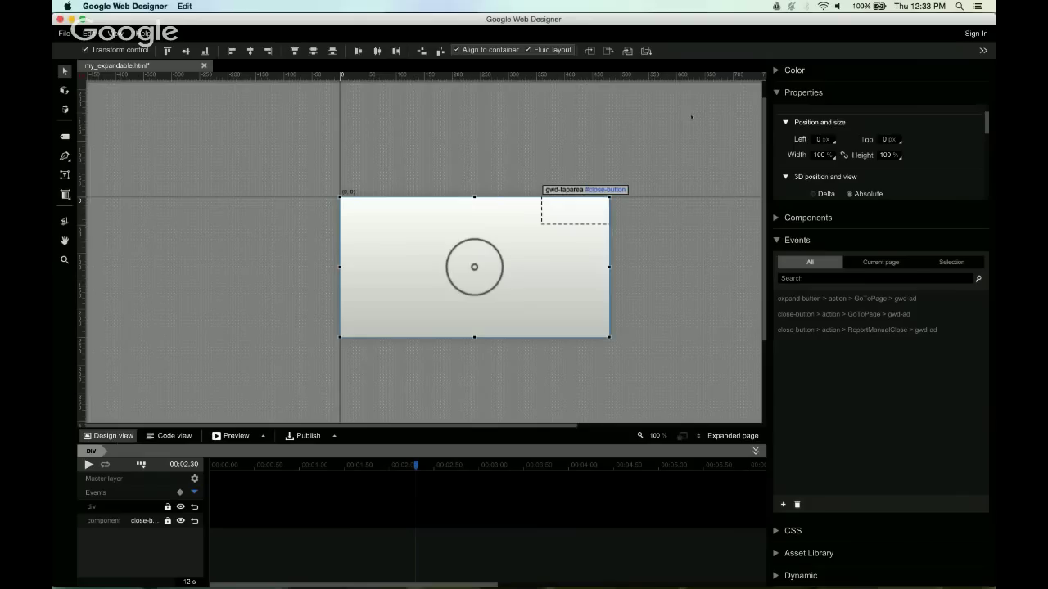
- Add a Swipable Gallery component to the expanded page and stretch it to about 266 by 250 px, with its top at 0 px
{"action": "left_click", "coordinate": [798, 217]}
{"action": "scroll", "coordinate": [831, 265], "scroll_direction": "down", "scroll_amount": 5}
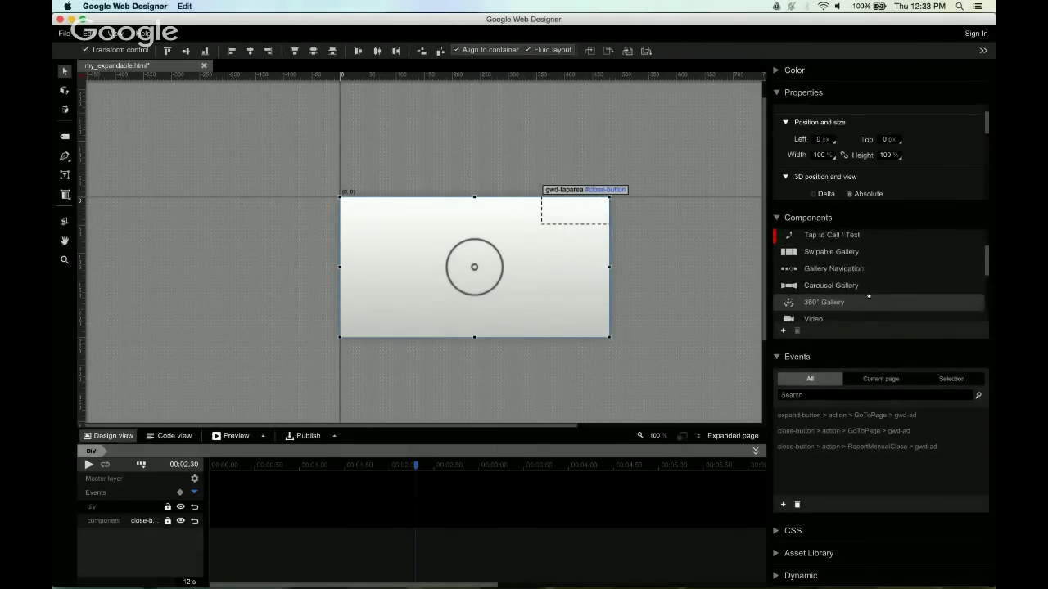
{"action": "mouse_move", "coordinate": [831, 265]}
{"action": "left_mouse_down"}
{"action": "mouse_move", "coordinate": [426, 239]}
{"action": "mouse_move", "coordinate": [440, 249]}
{"action": "left_mouse_up"}
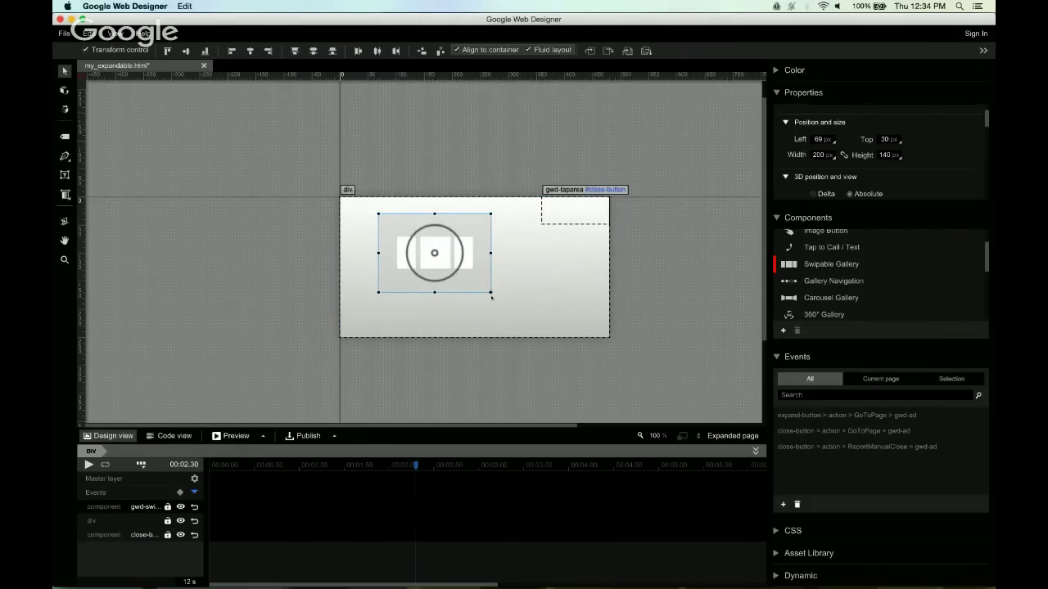
{"action": "left_click_drag", "start_coordinate": [491, 295], "coordinate": [528, 337]}
{"action": "left_click_drag", "start_coordinate": [455, 213], "coordinate": [454, 201]}
{"action": "right_click", "coordinate": [495, 227]}
- Load the images 1.jpg through 7.jpg from the 360 assets folder into the swipable gallery
{"action": "left_click", "coordinate": [950, 168]}
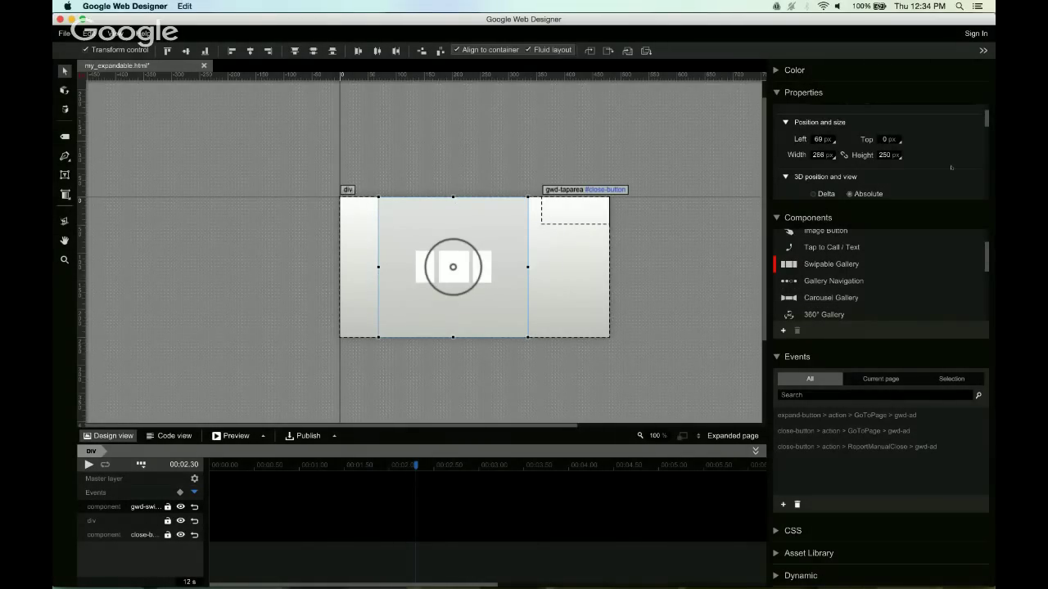
{"action": "scroll", "coordinate": [961, 148], "scroll_direction": "down", "scroll_amount": 5}
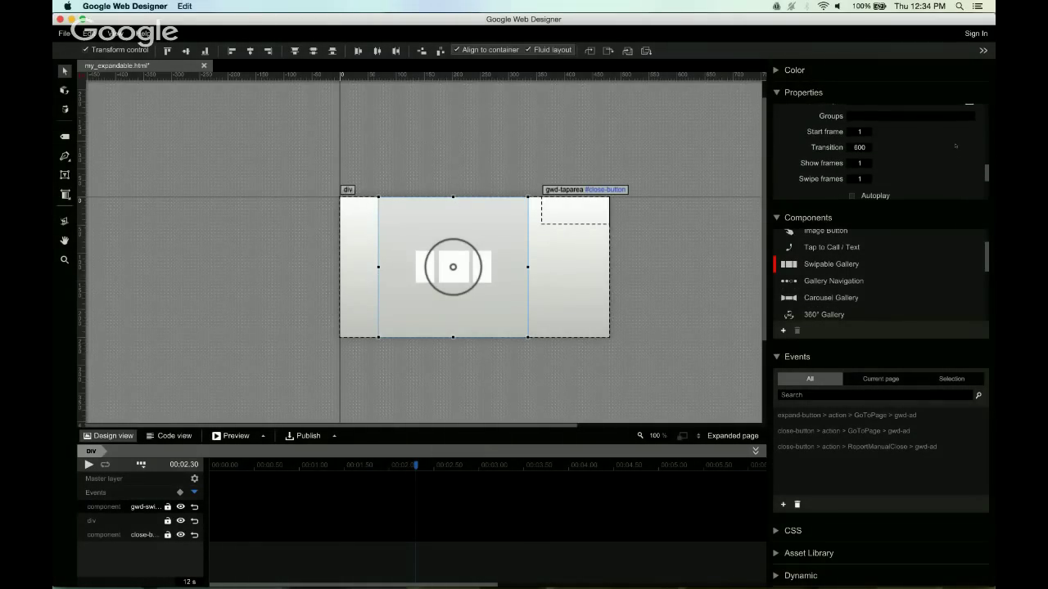
{"action": "scroll", "coordinate": [955, 145], "scroll_direction": "up", "scroll_amount": 1}
{"action": "left_click", "coordinate": [968, 132]}
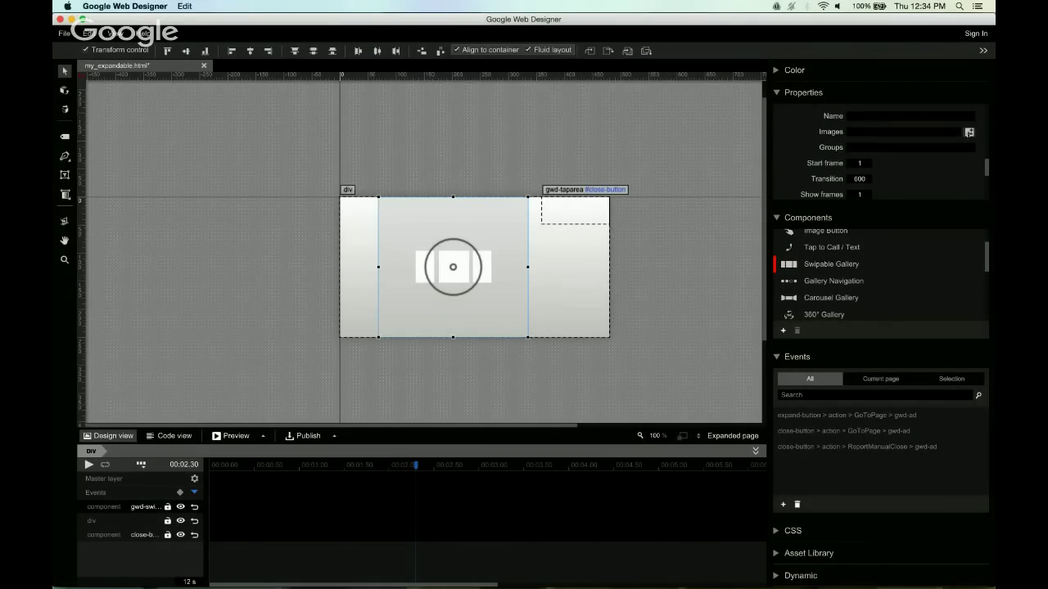
{"action": "left_click", "coordinate": [705, 310]}
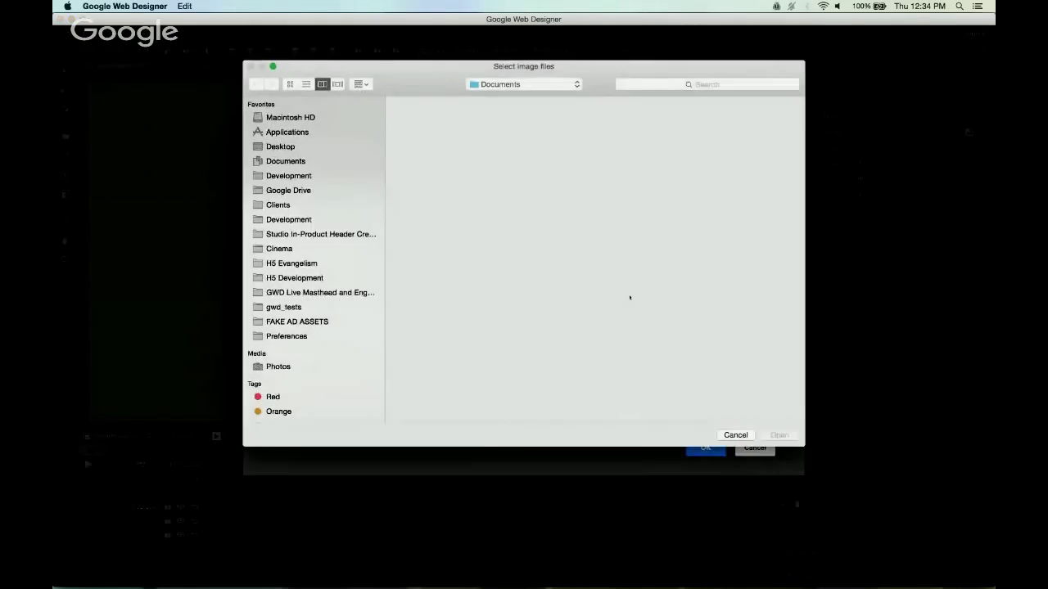
{"action": "left_click", "coordinate": [638, 142]}
{"action": "key", "text": "Right"}
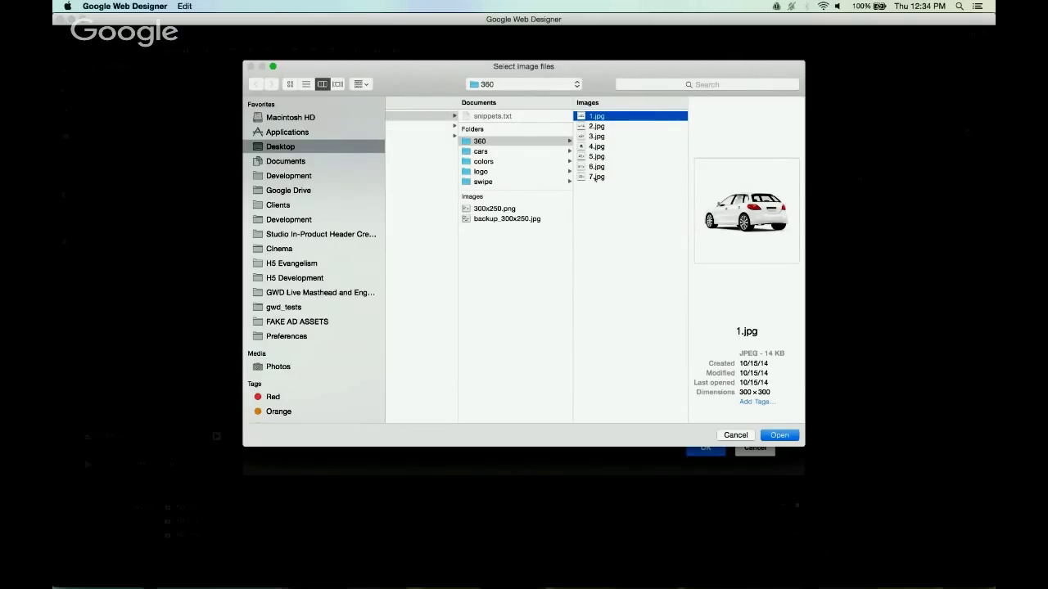
{"action": "left_click", "coordinate": [599, 177], "text": "shift"}
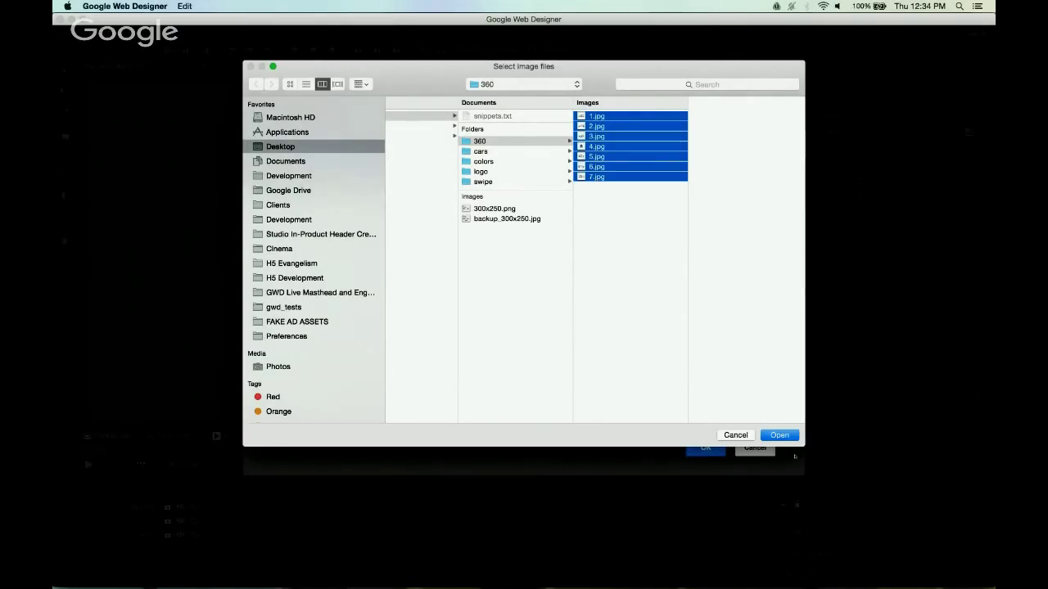
{"action": "key", "text": "Return"}
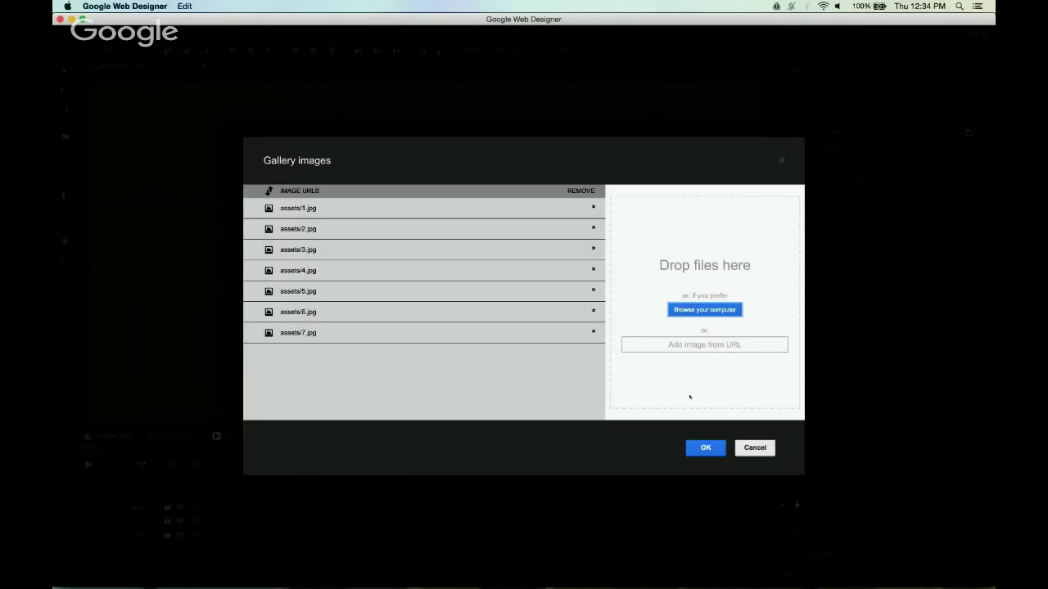
{"action": "left_click", "coordinate": [706, 448]}
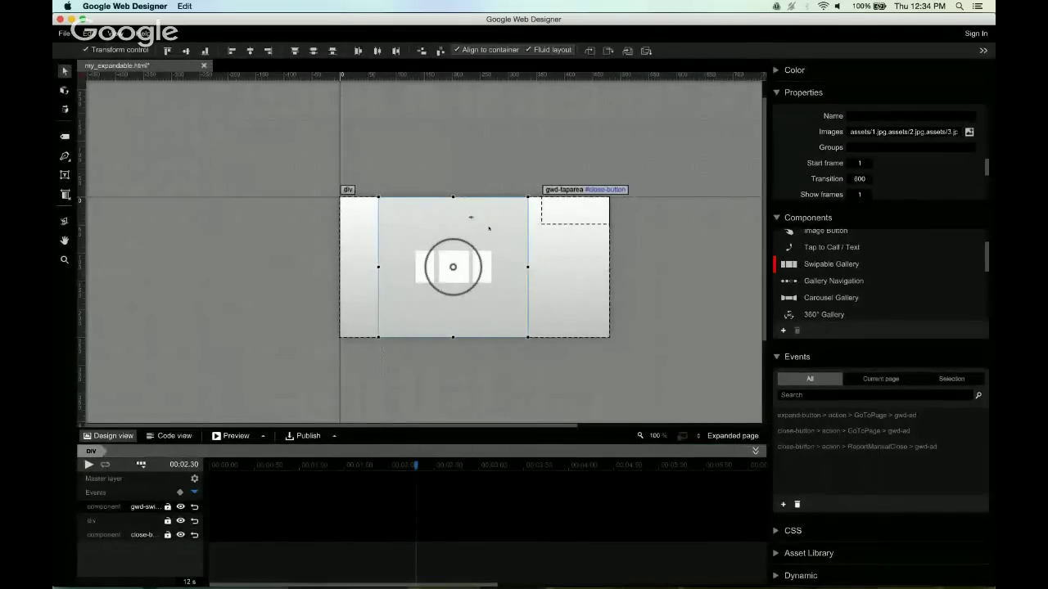
- Center the swipable gallery in its container with fluid layout, giving it a left of 50 % and a top of 50 %
{"action": "left_click_drag", "start_coordinate": [489, 228], "coordinate": [509, 235]}
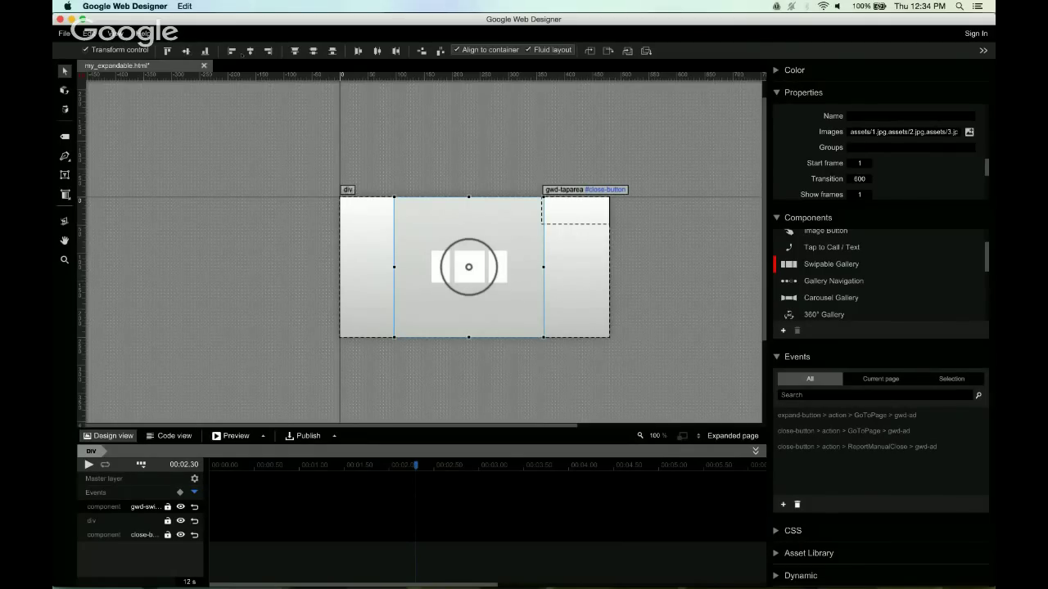
{"action": "left_click", "coordinate": [249, 51]}
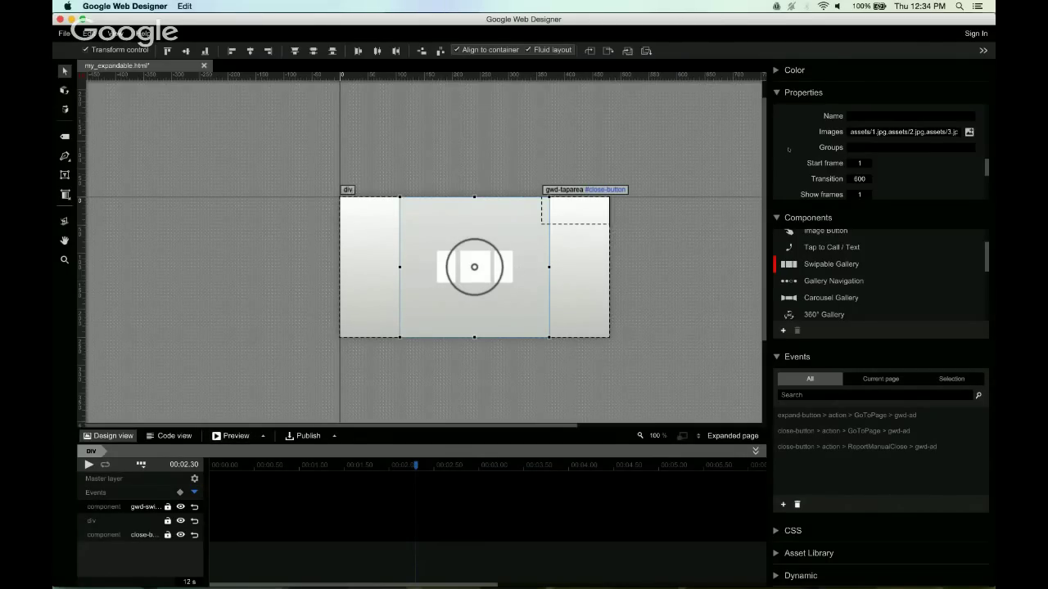
{"action": "scroll", "coordinate": [788, 149], "scroll_direction": "up", "scroll_amount": 5}
{"action": "scroll", "coordinate": [789, 150], "scroll_direction": "up", "scroll_amount": 5}
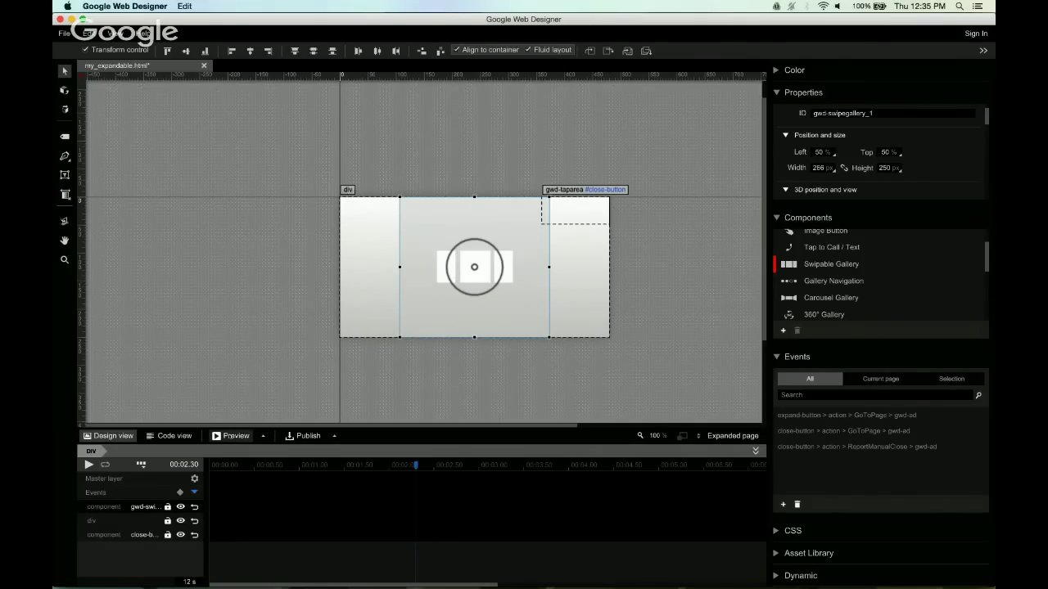
- Preview the ad in the browser, expand it, resize the window to test the gallery's centering, and return to Google Web Designer
{"action": "left_click", "coordinate": [233, 435]}
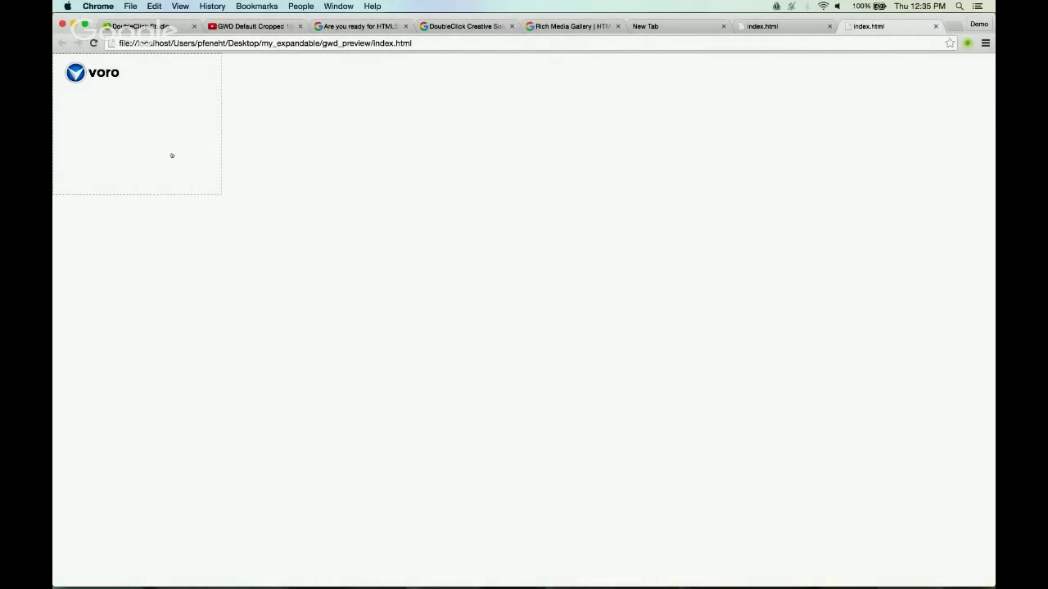
{"action": "left_click", "coordinate": [172, 156]}
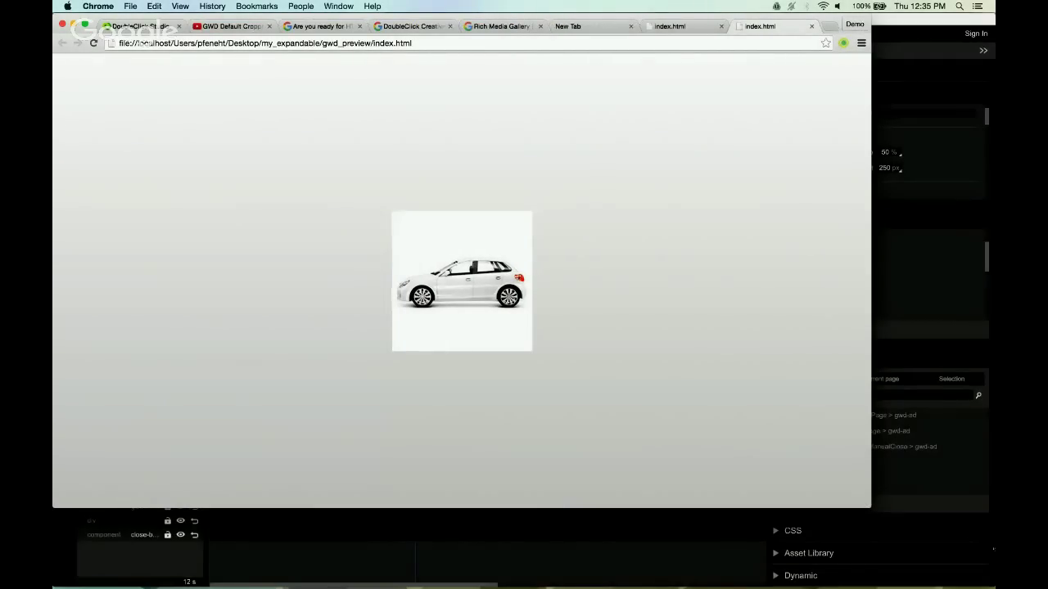
{"action": "left_click_drag", "start_coordinate": [759, 451], "coordinate": [984, 576]}
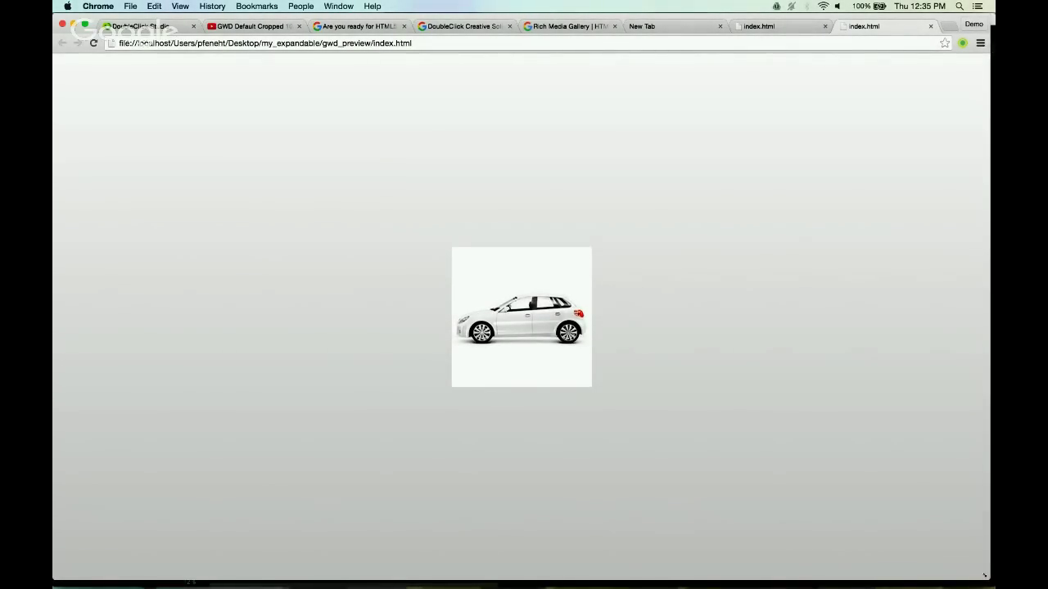
{"action": "key", "text": "super+Tab"}
{"action": "key", "text": "super+shift+Tab"}
{"action": "key", "text": "super+Tab"}
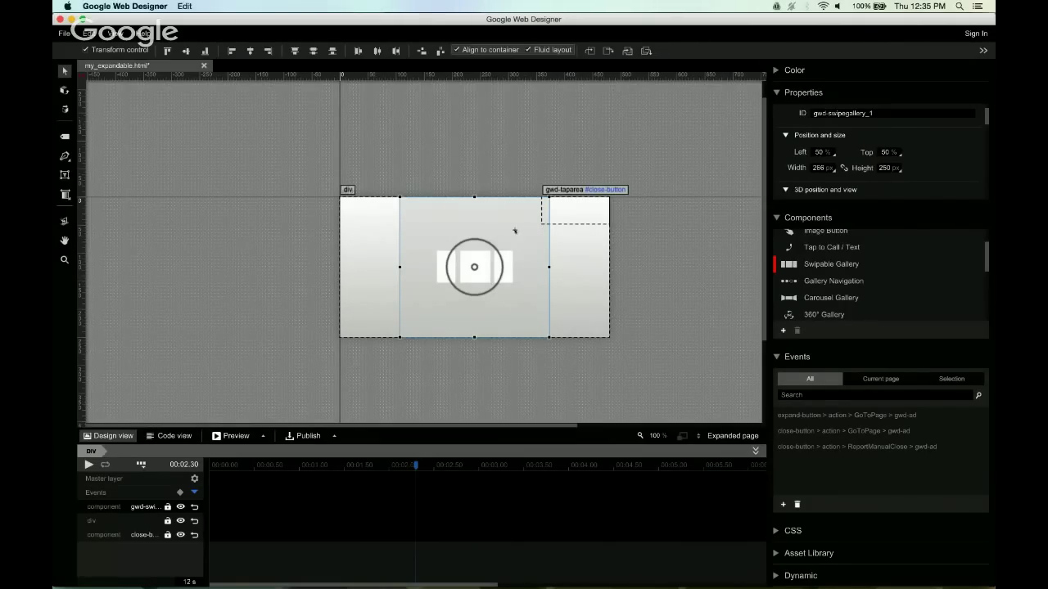
- Place overlay1.jpg, overlay2.jpg and overlay3.jpg from the swipe assets folder onto the expanded page
{"action": "key", "text": "super+Tab"}
{"action": "key", "text": "super+Tab"}
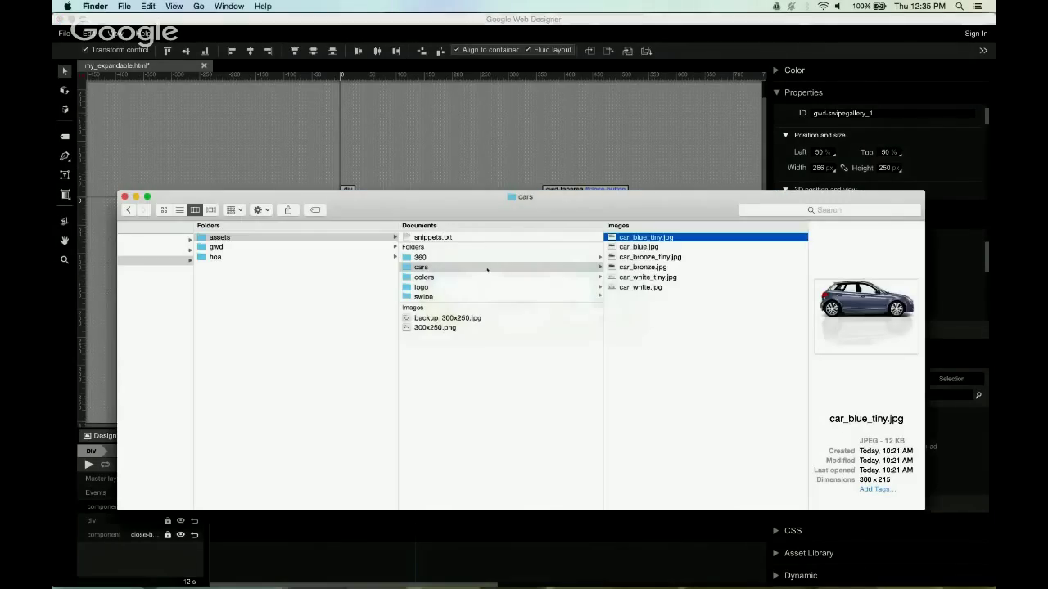
{"action": "left_click", "coordinate": [489, 265]}
{"action": "key", "text": "Down"}
{"action": "key", "text": "Down"}
{"action": "key", "text": "Down"}
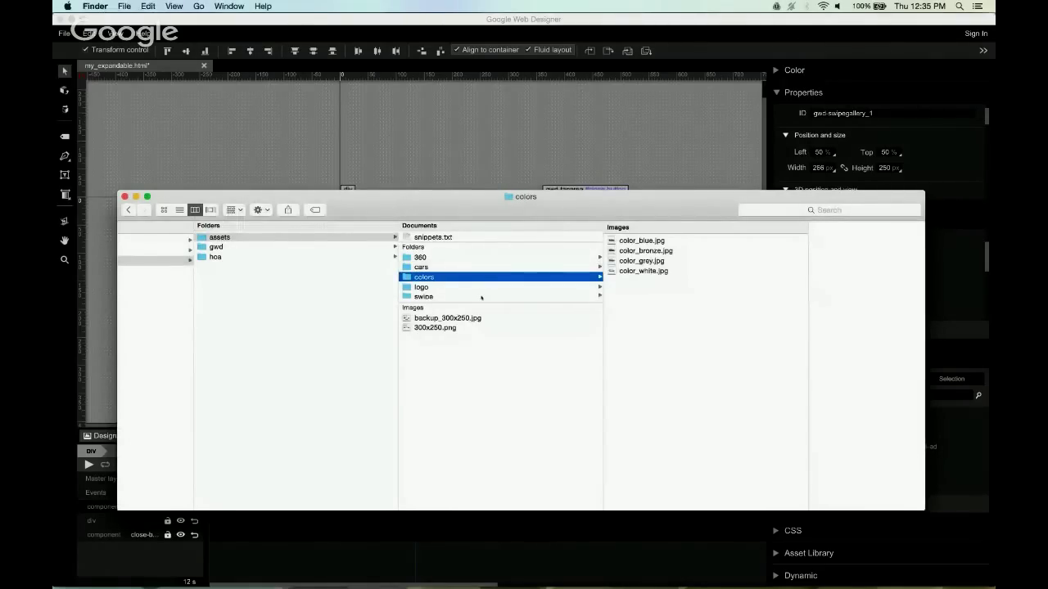
{"action": "key", "text": "Right"}
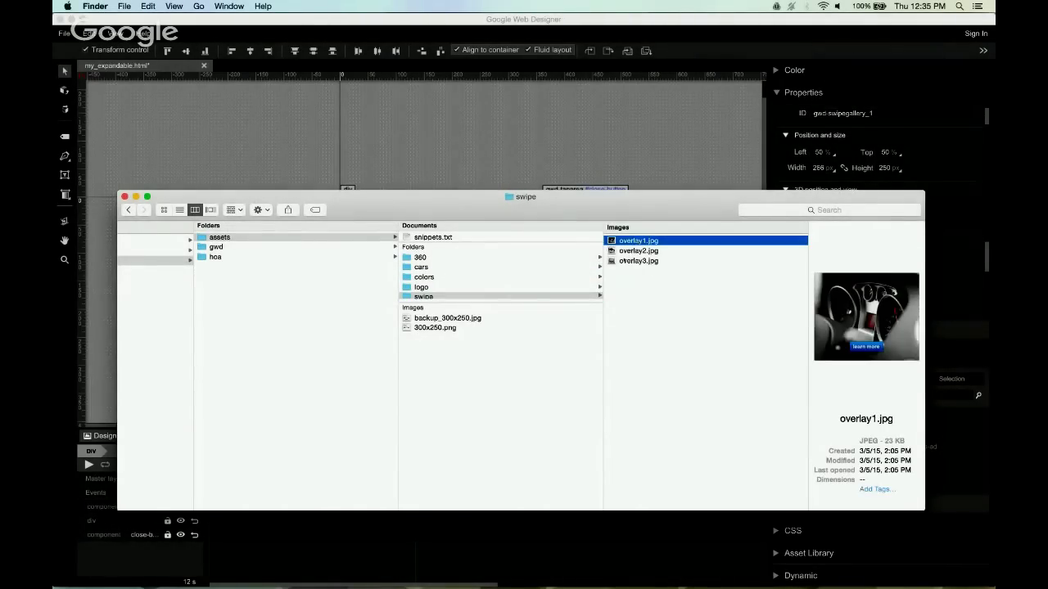
{"action": "key", "text": "super+a"}
{"action": "left_click_drag", "start_coordinate": [638, 250], "coordinate": [480, 135]}
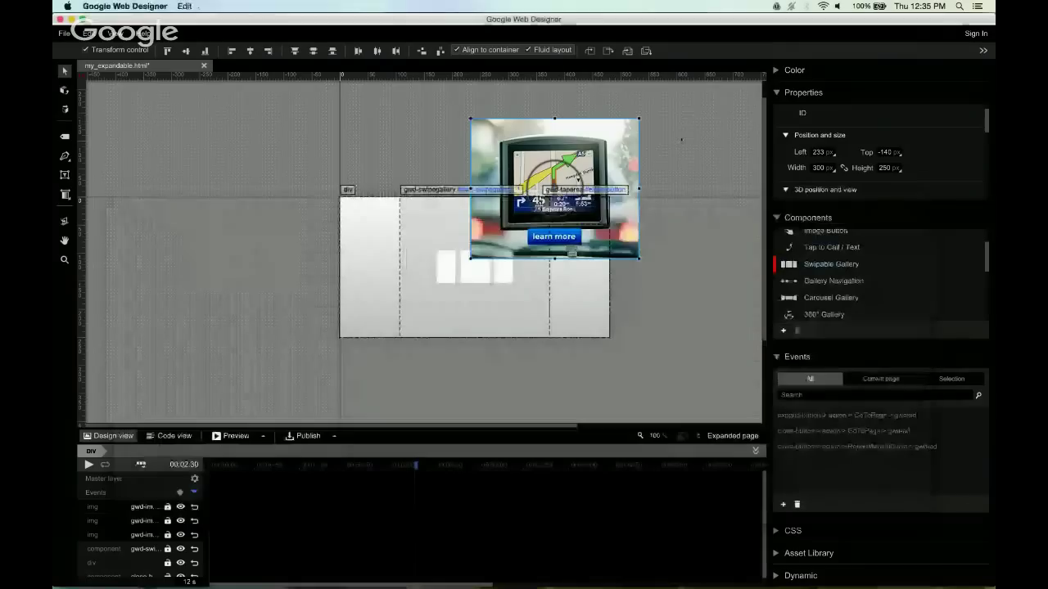
{"action": "left_click", "coordinate": [620, 139]}
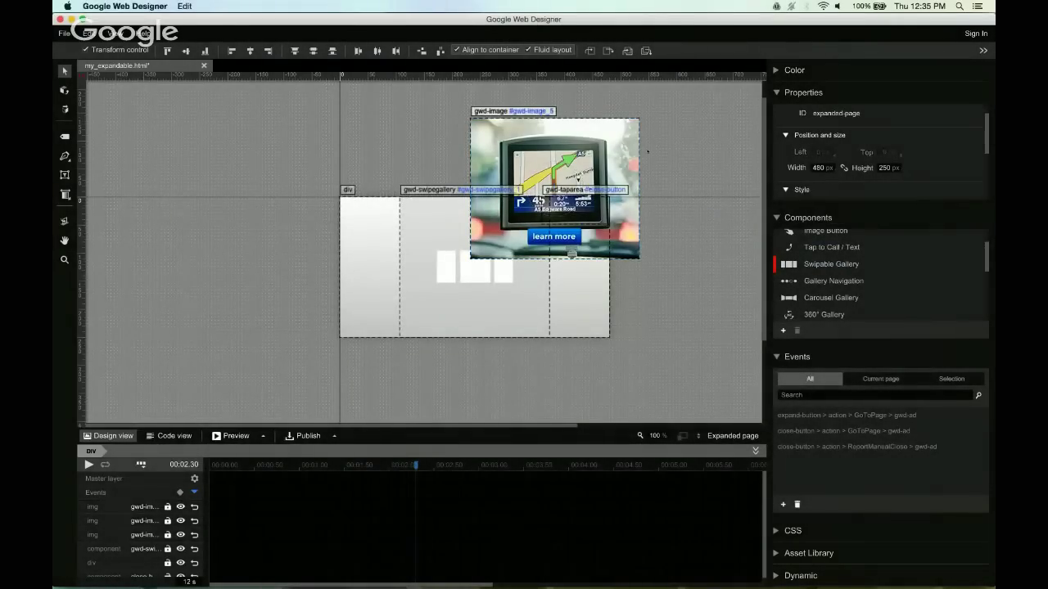
- Spread the three overlay images apart and scale them down together to about 182 by 135 px each
{"action": "left_click_drag", "start_coordinate": [620, 139], "coordinate": [709, 286]}
{"action": "left_click_drag", "start_coordinate": [593, 148], "coordinate": [358, 308]}
{"action": "left_click_drag", "start_coordinate": [555, 189], "coordinate": [489, 349]}
{"action": "left_click", "coordinate": [315, 336], "text": "shift"}
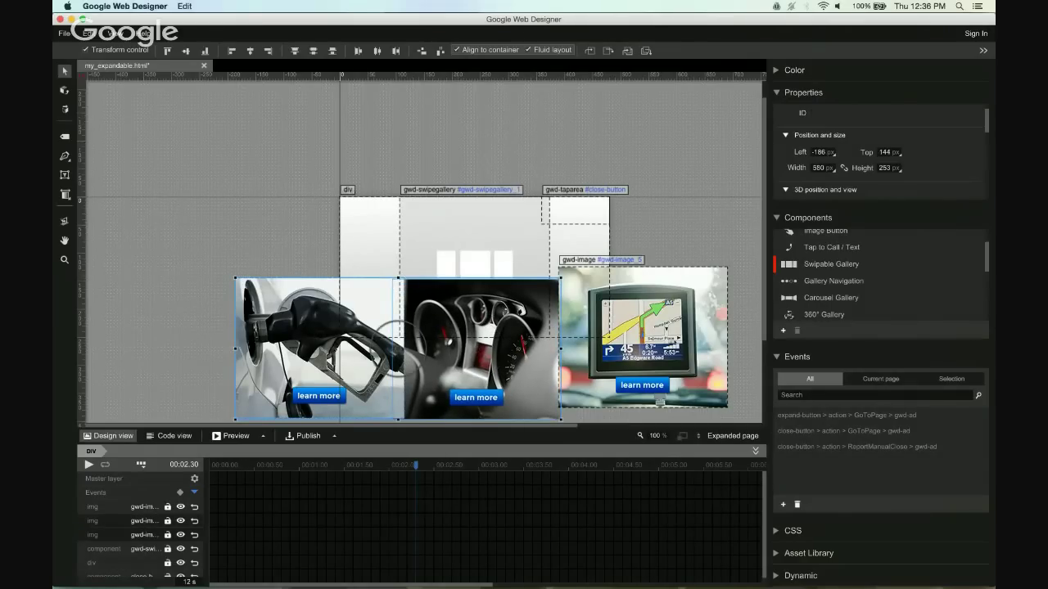
{"action": "left_click", "coordinate": [673, 343], "text": "shift"}
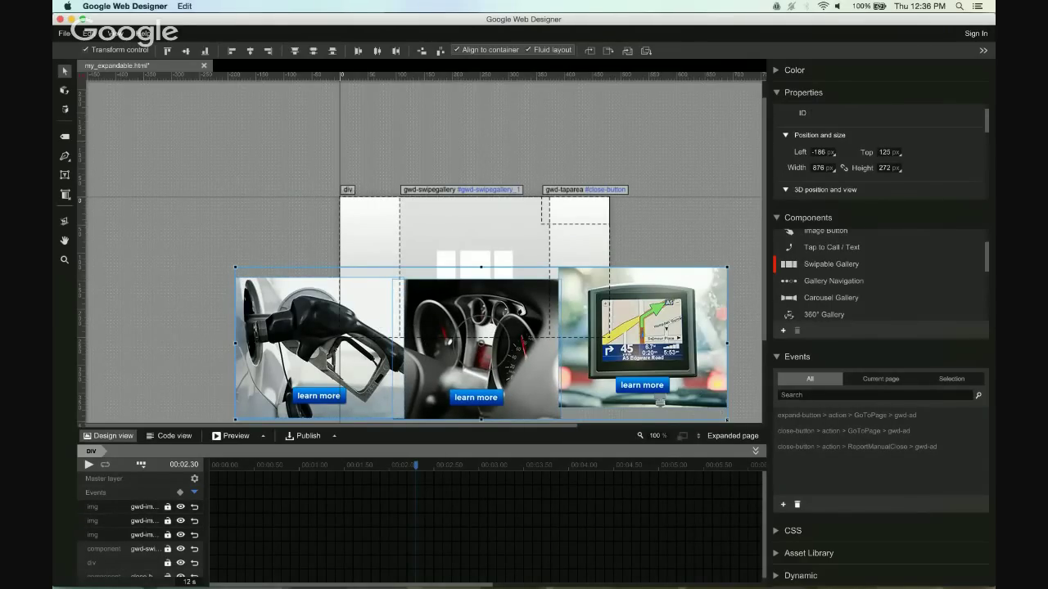
{"action": "left_click_drag", "start_coordinate": [727, 419], "coordinate": [576, 373]}
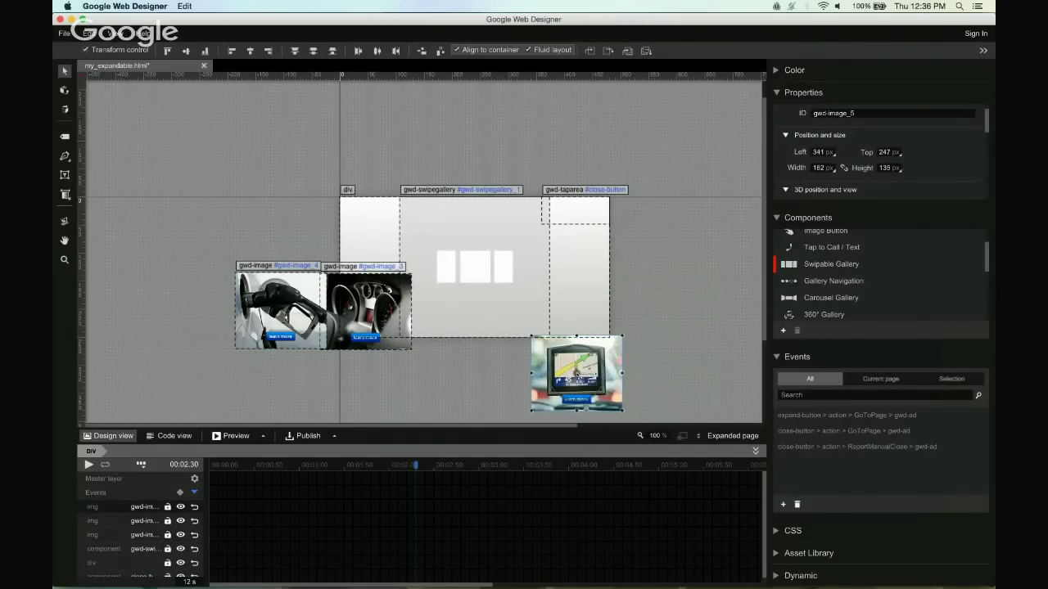
- Line up the three overlay images in a row at a top of 247 px and wrap them in one div
{"action": "left_click_drag", "start_coordinate": [368, 311], "coordinate": [469, 374]}
{"action": "left_click_drag", "start_coordinate": [281, 309], "coordinate": [365, 372]}
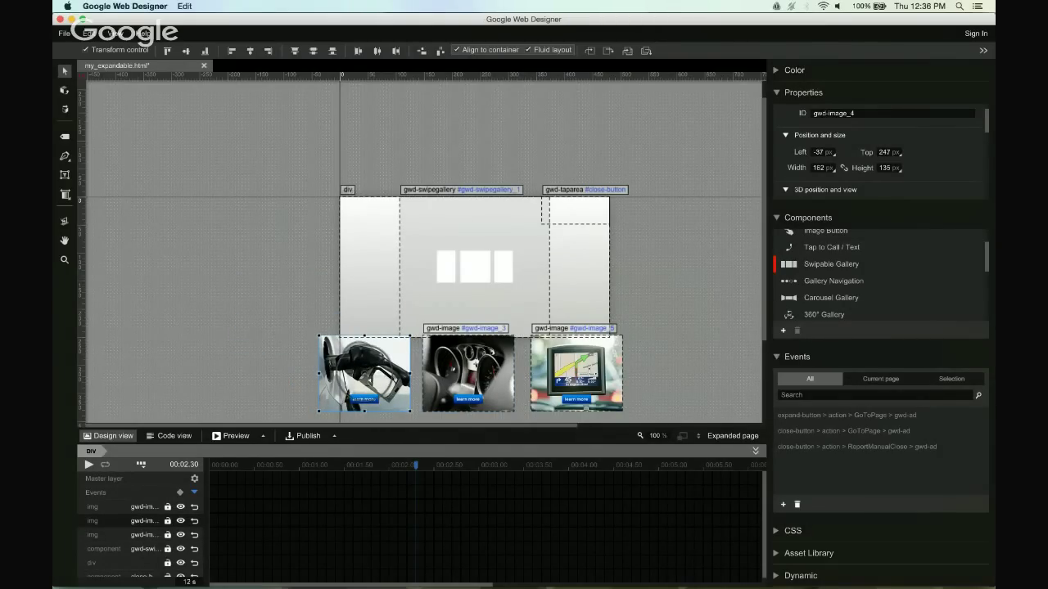
{"action": "left_click", "coordinate": [430, 357], "text": "shift"}
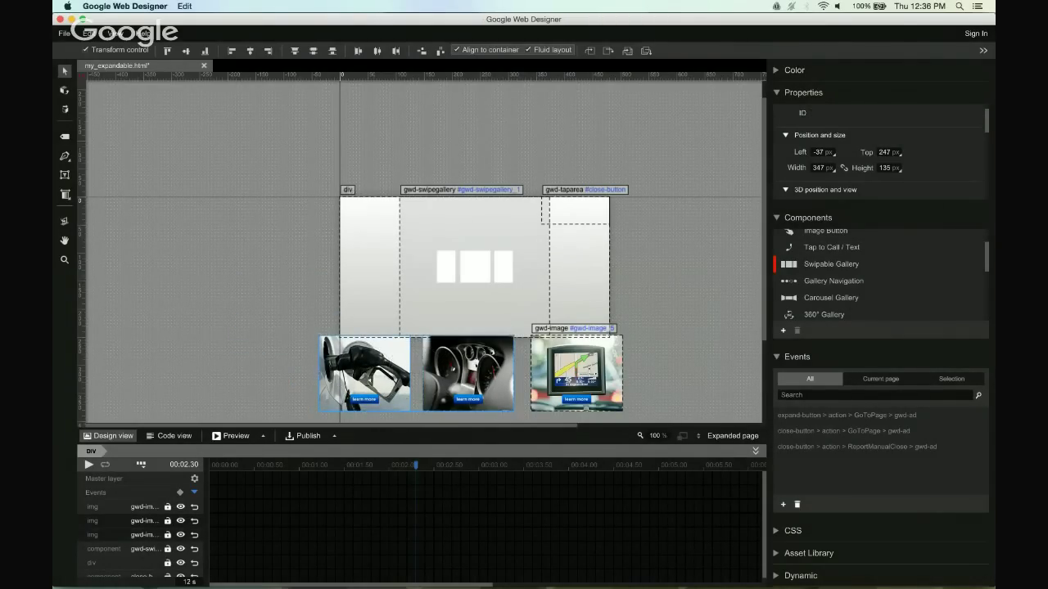
{"action": "left_click", "coordinate": [573, 352], "text": "shift"}
{"action": "right_click", "coordinate": [576, 366]}
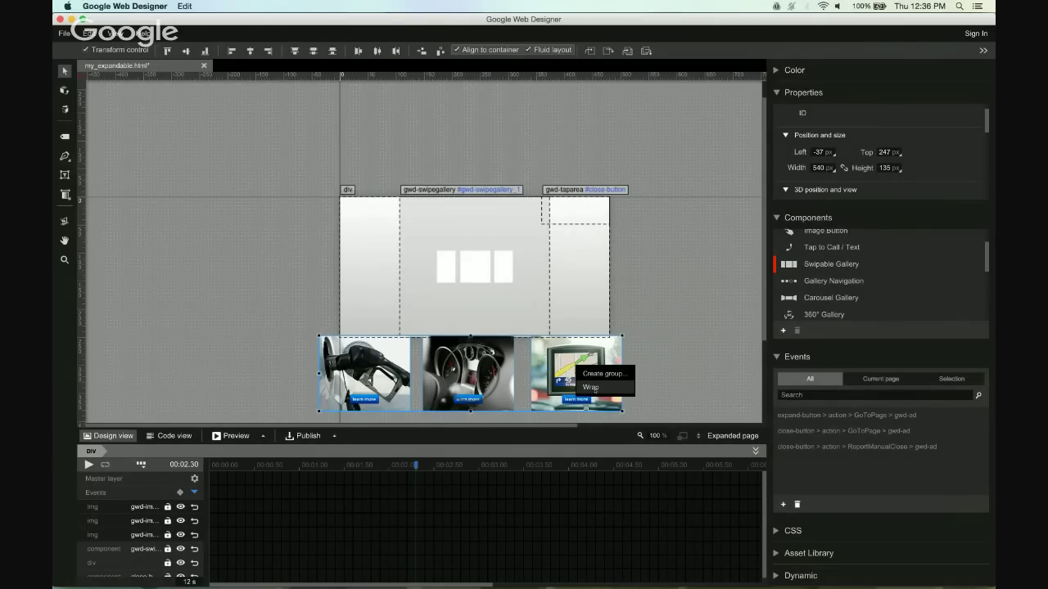
{"action": "left_click", "coordinate": [591, 388]}
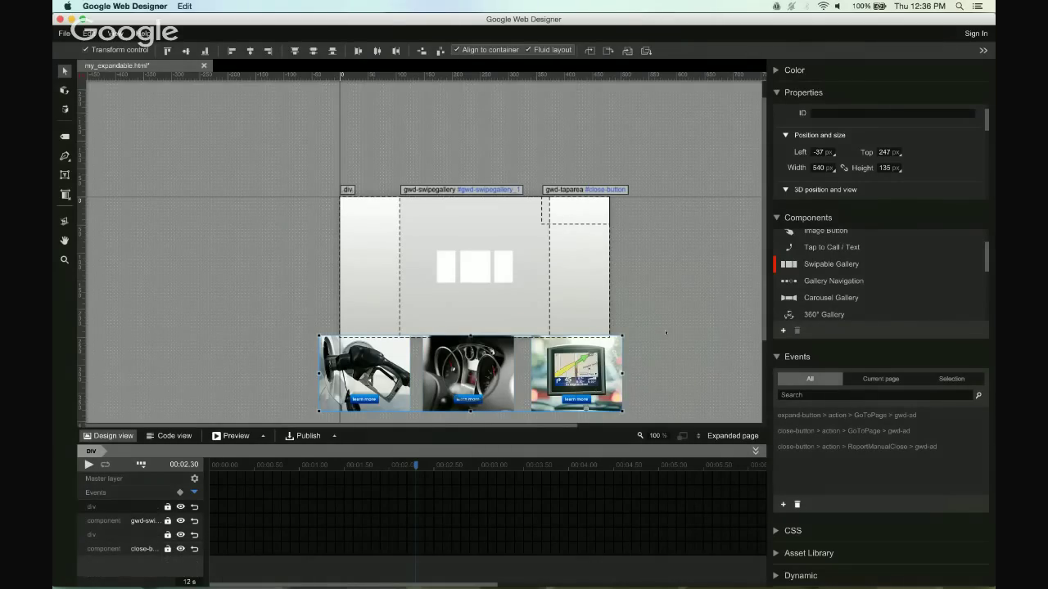
- Move the wrapped images below the page to about left -30 px, top 291 px, and switch their width and height units to percent
{"action": "scroll", "coordinate": [665, 333], "scroll_direction": "down", "scroll_amount": 2}
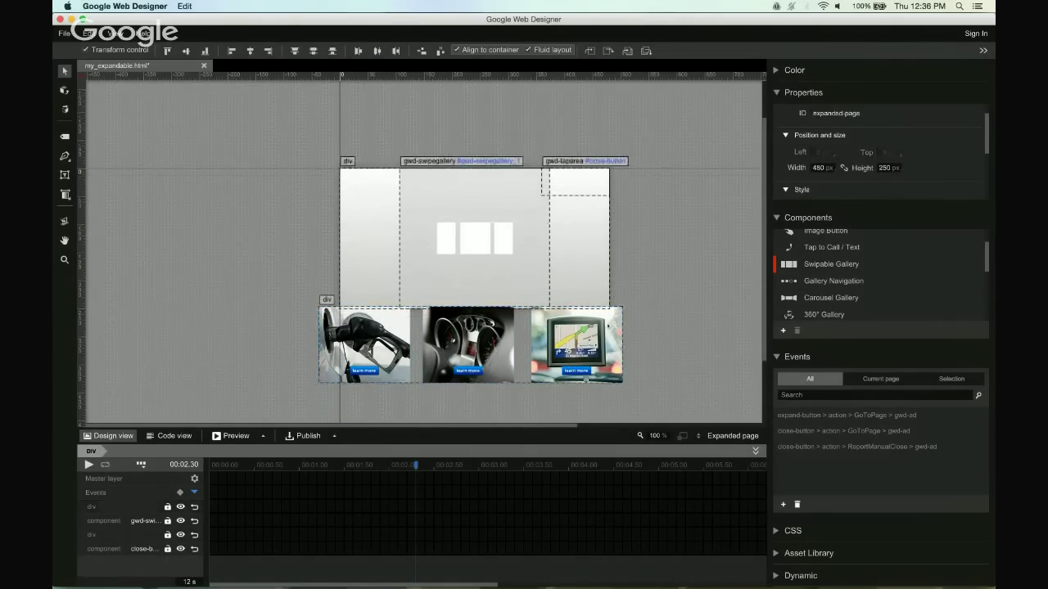
{"action": "left_click_drag", "start_coordinate": [578, 329], "coordinate": [583, 353]}
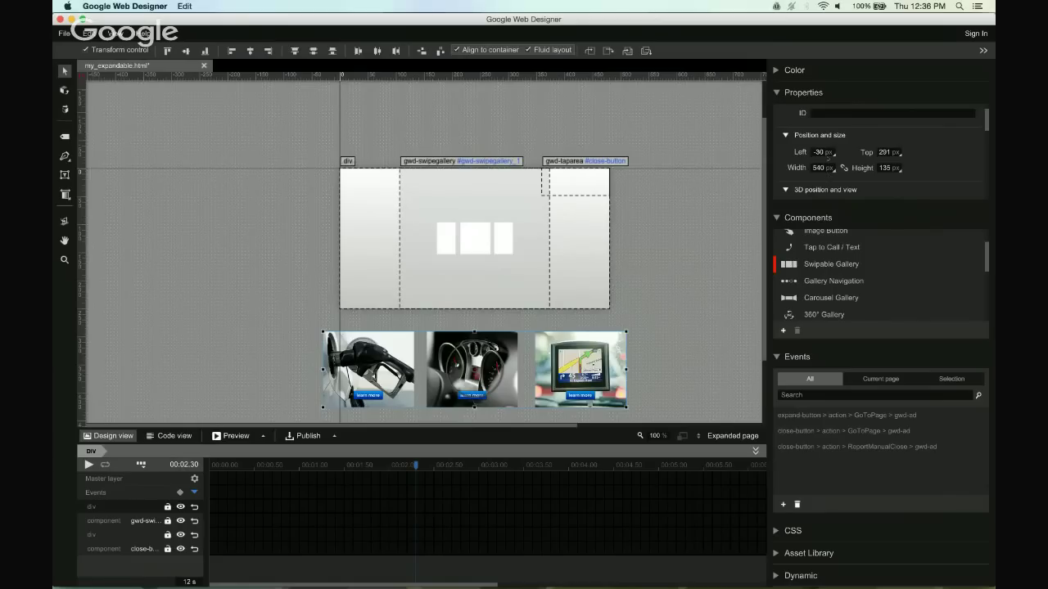
{"action": "left_click", "coordinate": [829, 170]}
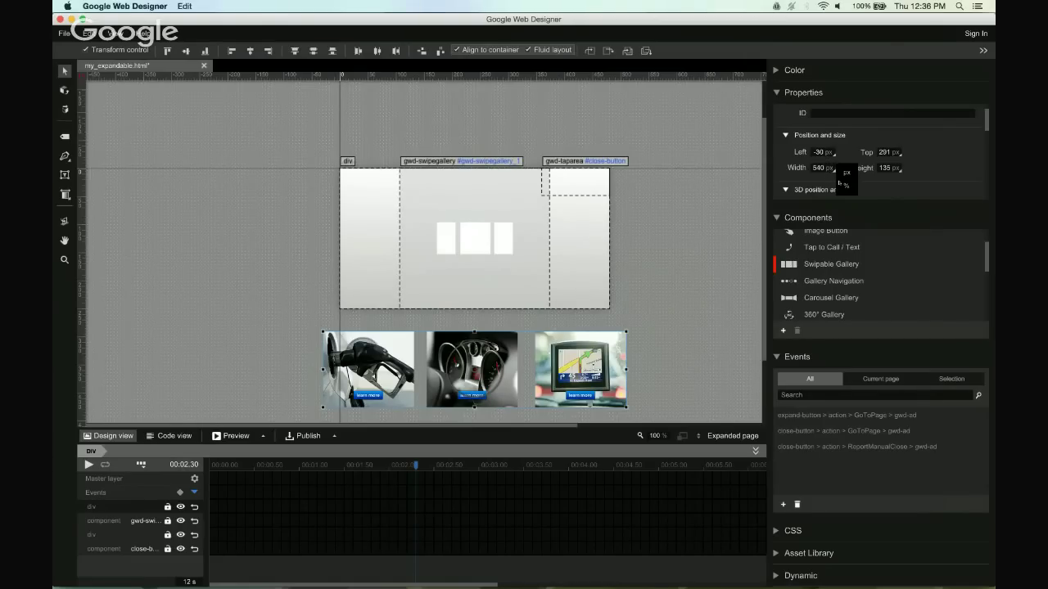
{"action": "left_click", "coordinate": [846, 189]}
{"action": "left_click", "coordinate": [897, 169]}
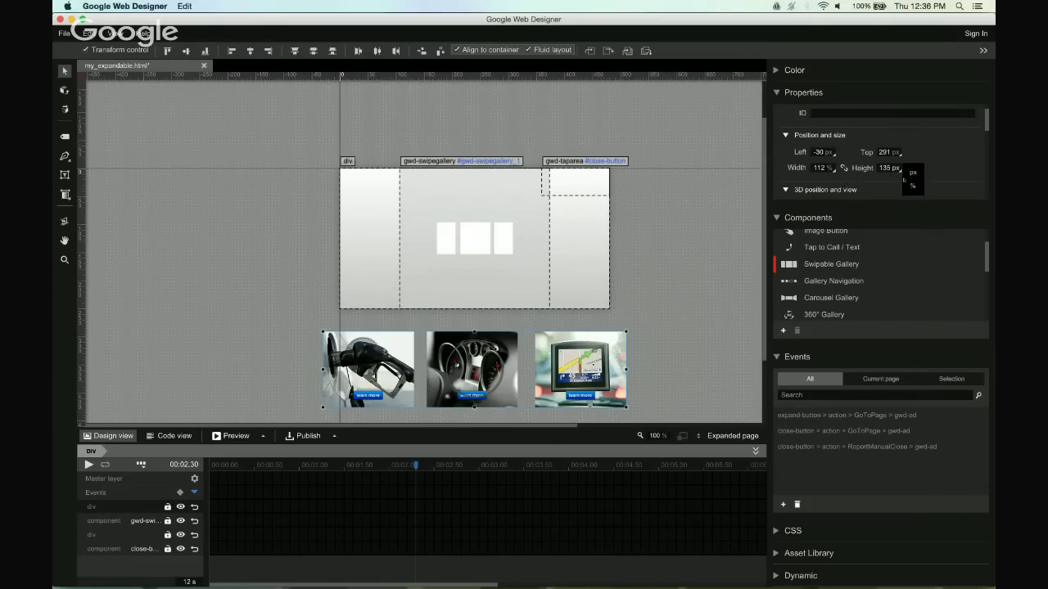
{"action": "left_click", "coordinate": [912, 187]}
- Set the image wrapper's width and height to 100 %, with the height unit switched back to pixels
{"action": "scroll", "coordinate": [817, 171], "scroll_direction": "down", "scroll_amount": 3}
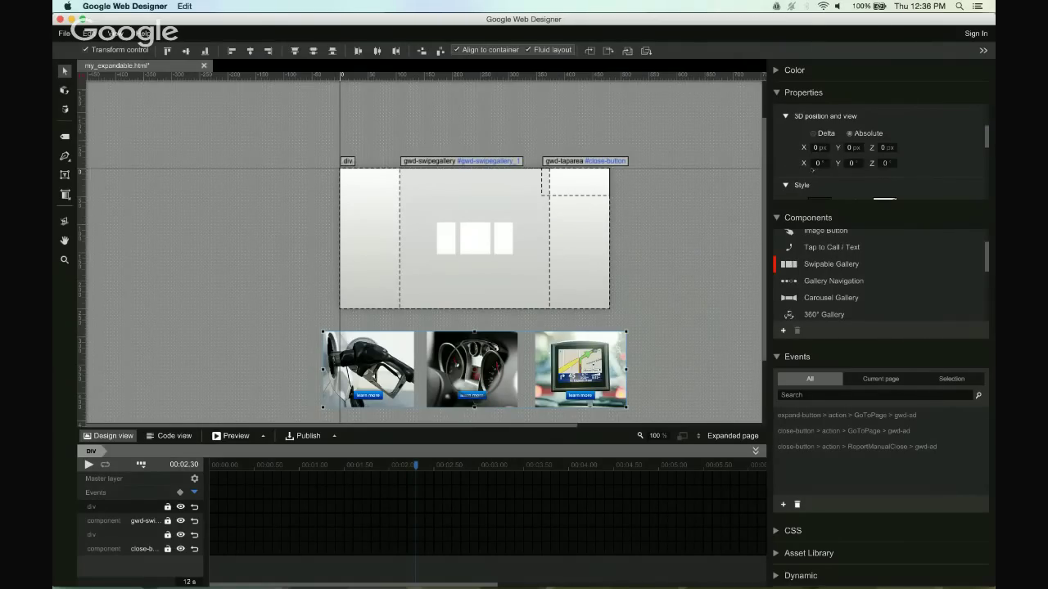
{"action": "scroll", "coordinate": [794, 154], "scroll_direction": "up", "scroll_amount": 3}
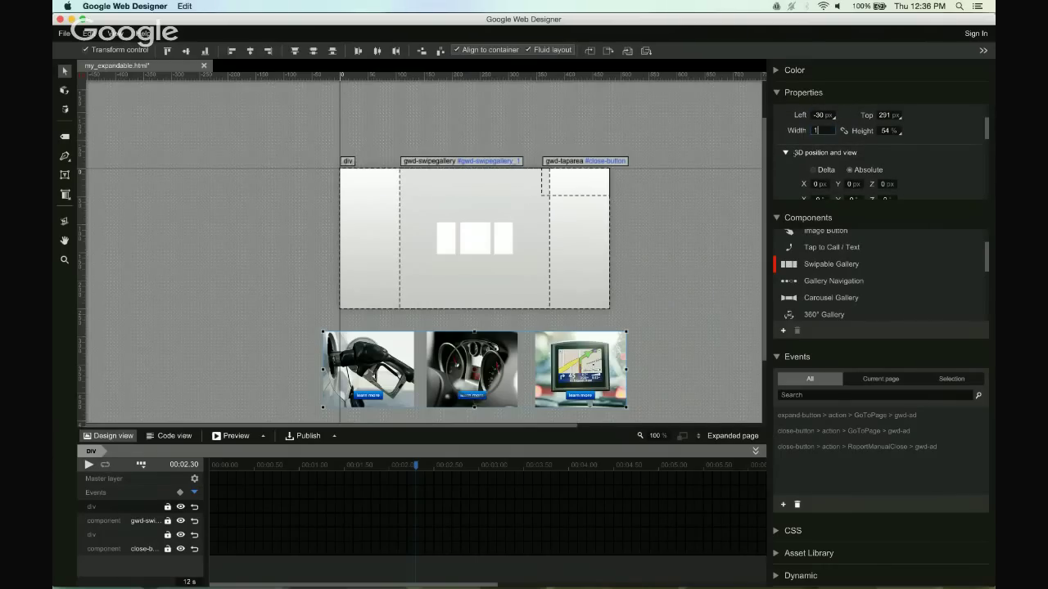
{"action": "key", "text": "Tab"}
{"action": "type", "text": "11"}
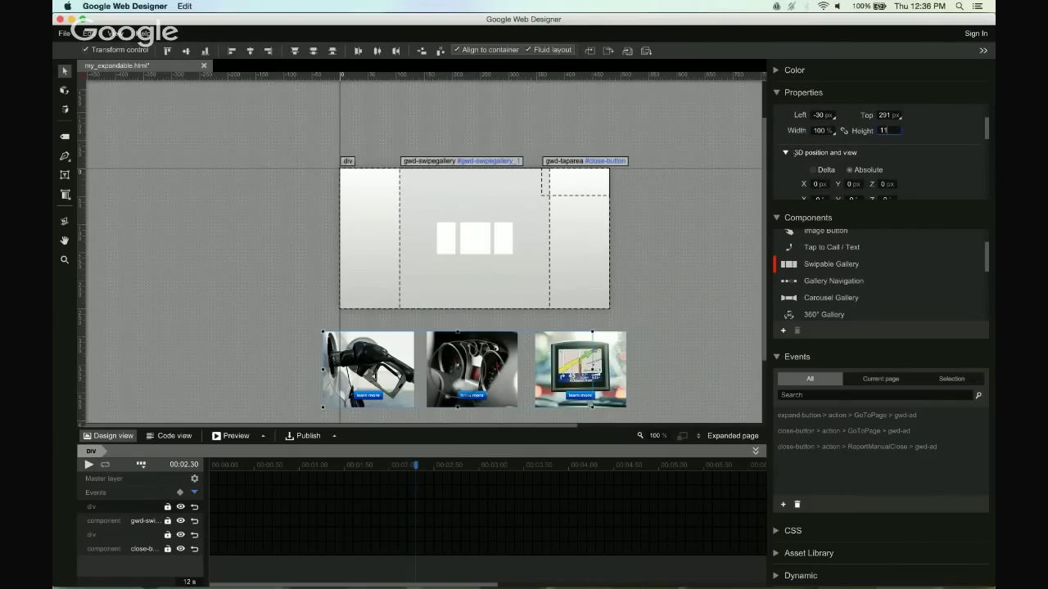
{"action": "key", "text": "BackSpace"}
{"action": "type", "text": "00"}
{"action": "key", "text": "Return"}
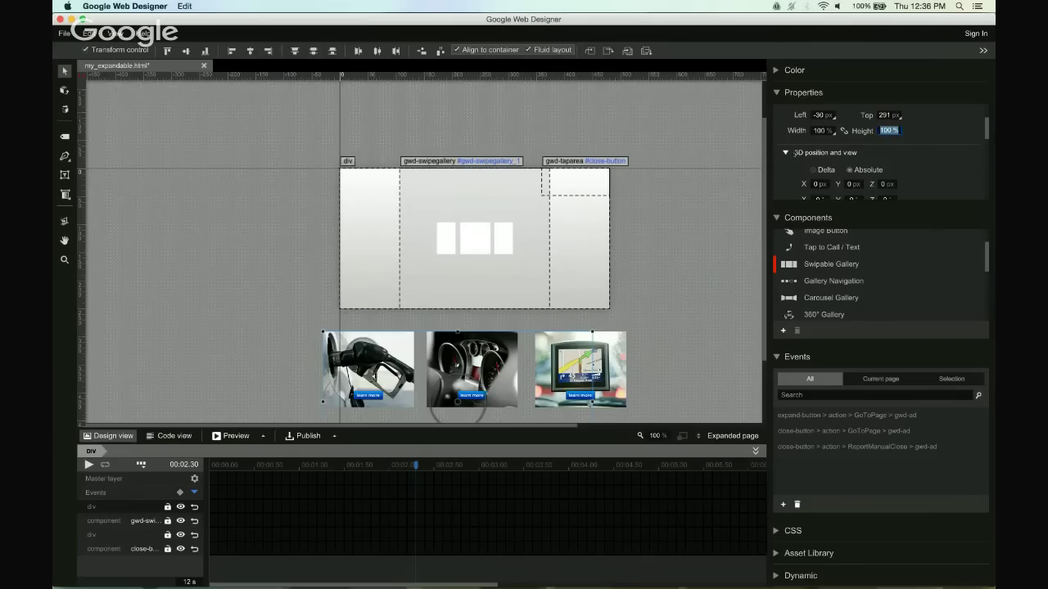
{"action": "left_click", "coordinate": [901, 132]}
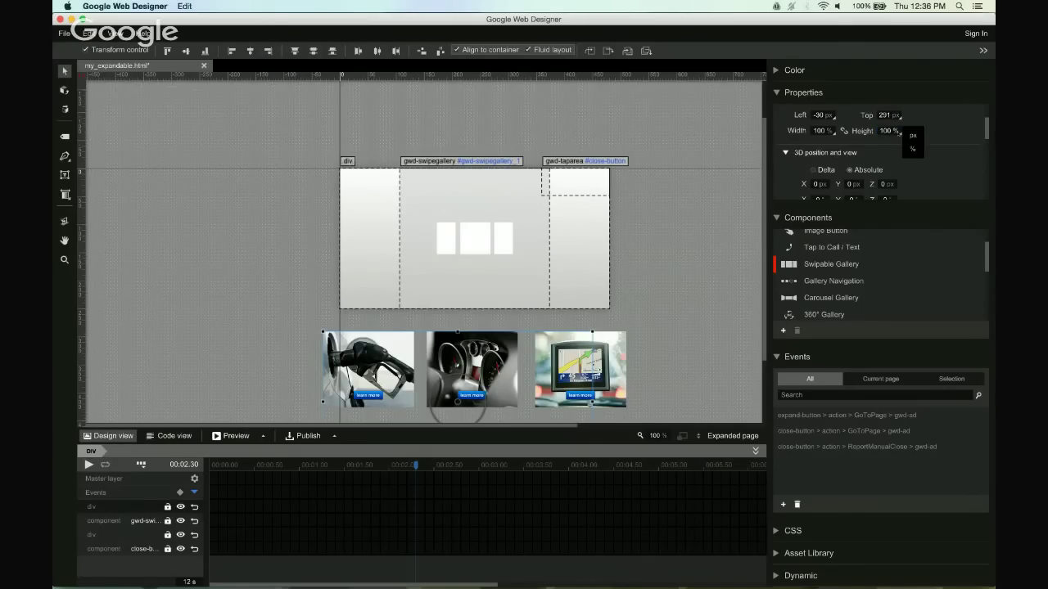
{"action": "left_click", "coordinate": [913, 136]}
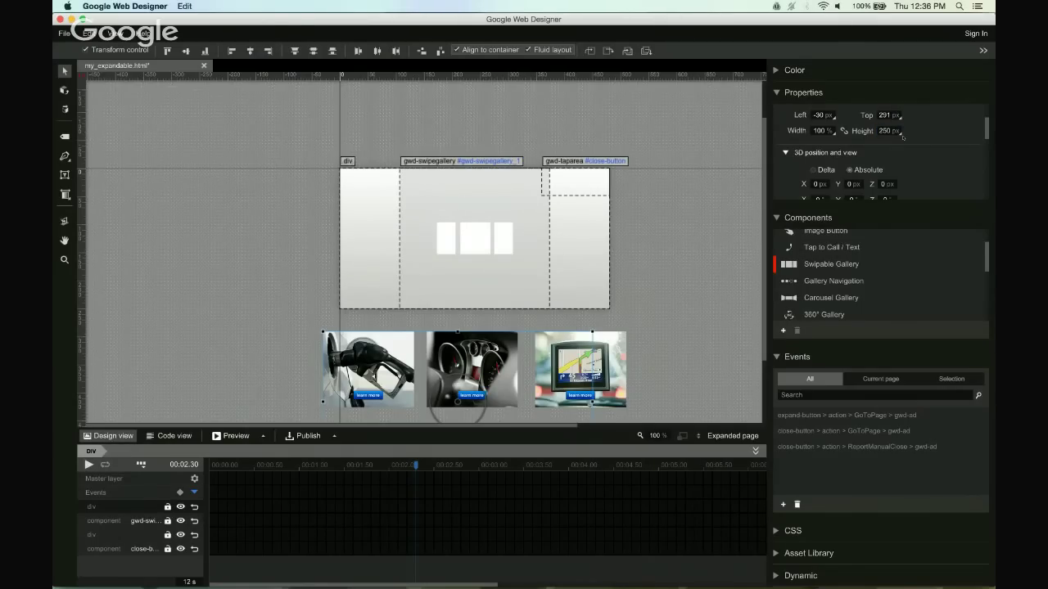
- Move the image wrapper to left 0 px, top 267 px, and widen it to 113 % so it spans all three images
{"action": "scroll", "coordinate": [651, 338], "scroll_direction": "down", "scroll_amount": 3}
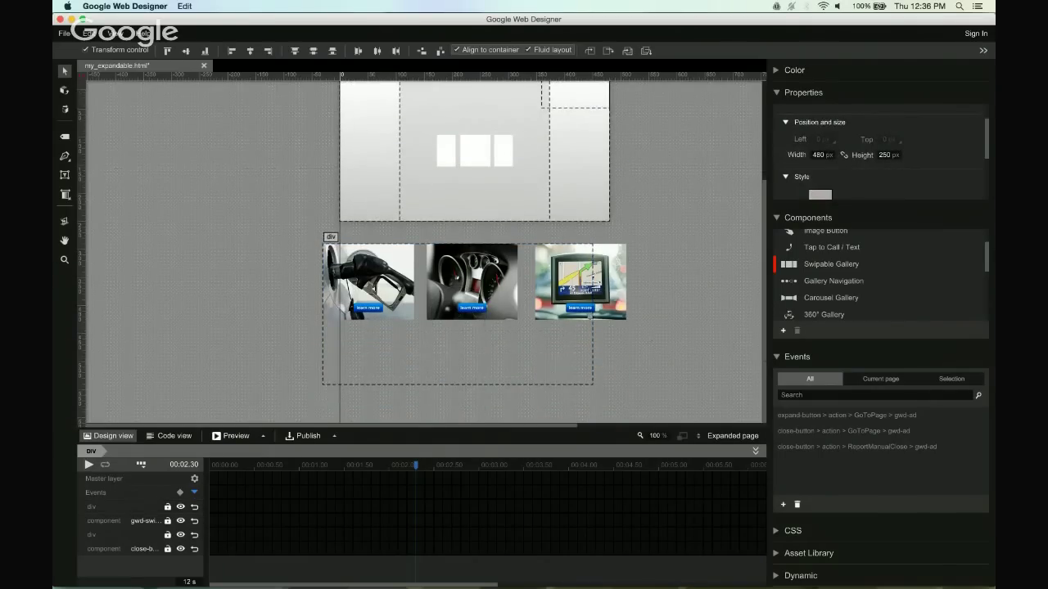
{"action": "left_click_drag", "start_coordinate": [475, 283], "coordinate": [492, 270]}
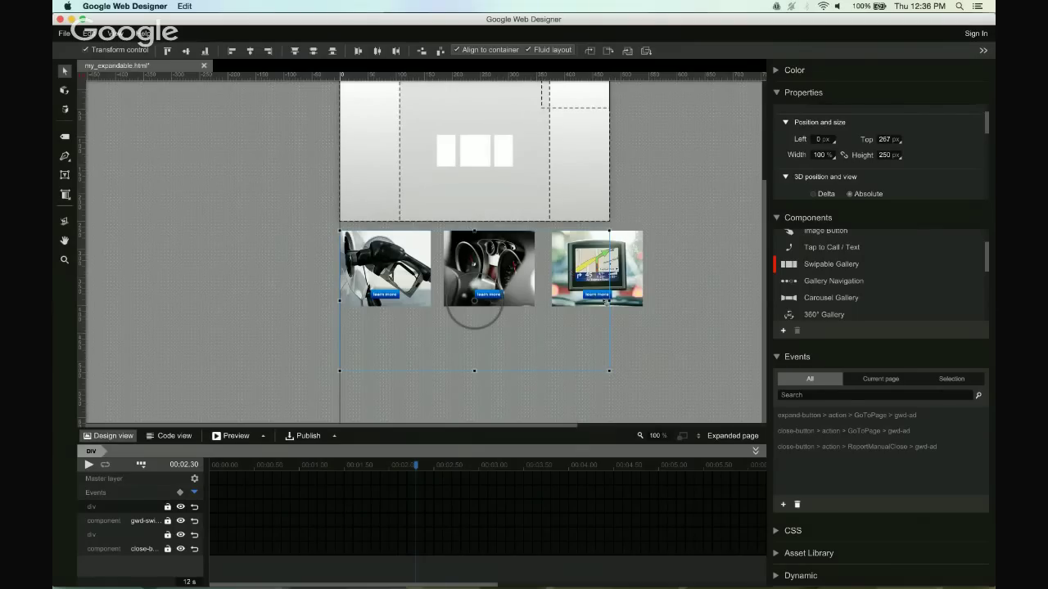
{"action": "left_click_drag", "start_coordinate": [608, 301], "coordinate": [645, 301]}
- Preview the ad in the browser, expand it to check the image strip's placement, and return to Google Web Designer
{"action": "left_click", "coordinate": [235, 435]}
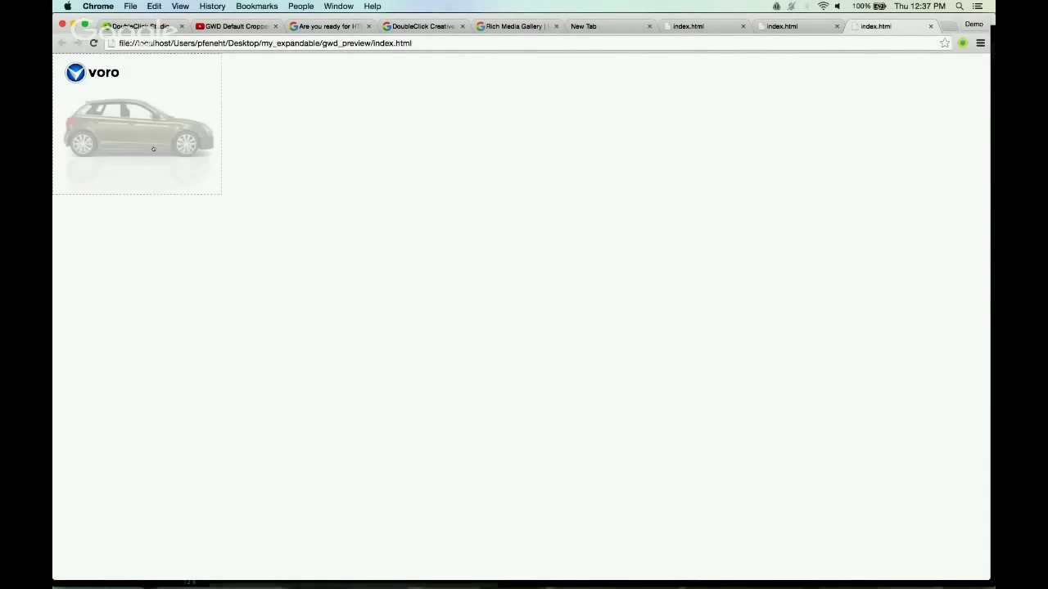
{"action": "left_click", "coordinate": [153, 148]}
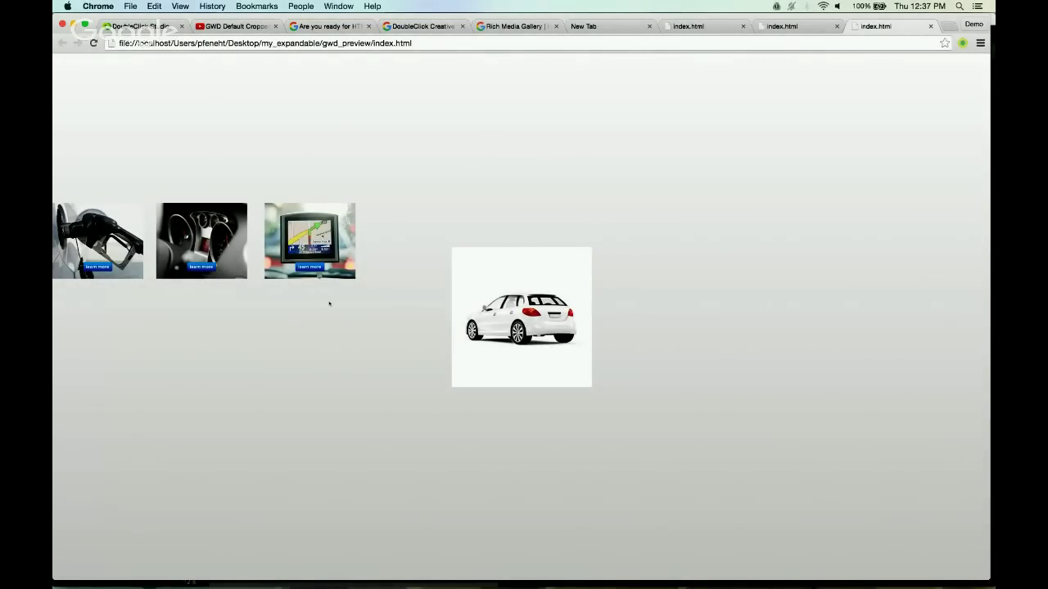
{"action": "key", "text": "super+Tab"}
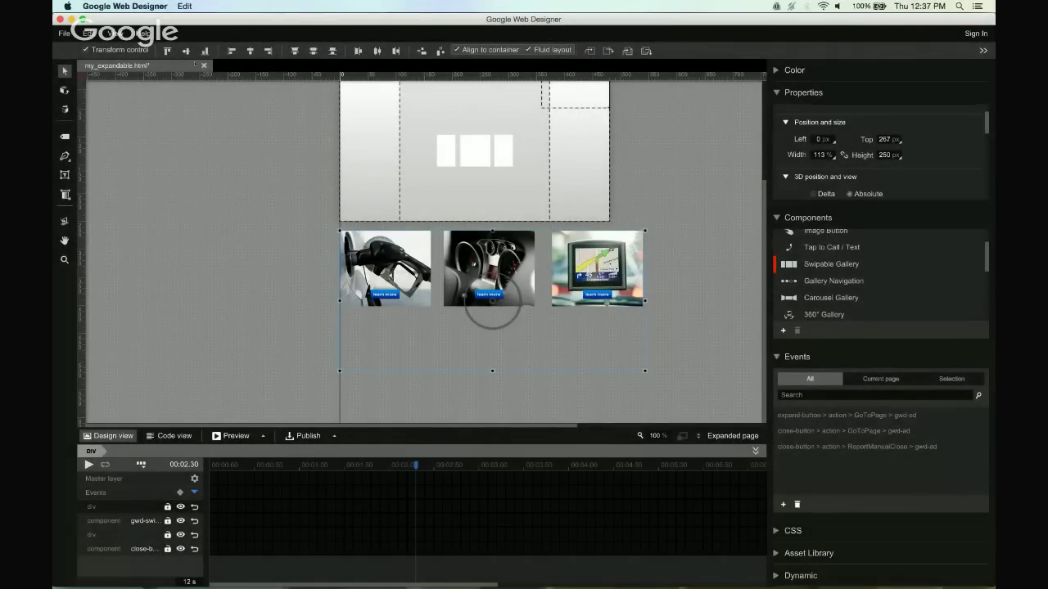
- Shift the image wrapper to a left of -7 % and align it to the bottom of its container
{"action": "left_click_drag", "start_coordinate": [492, 314], "coordinate": [474, 313]}
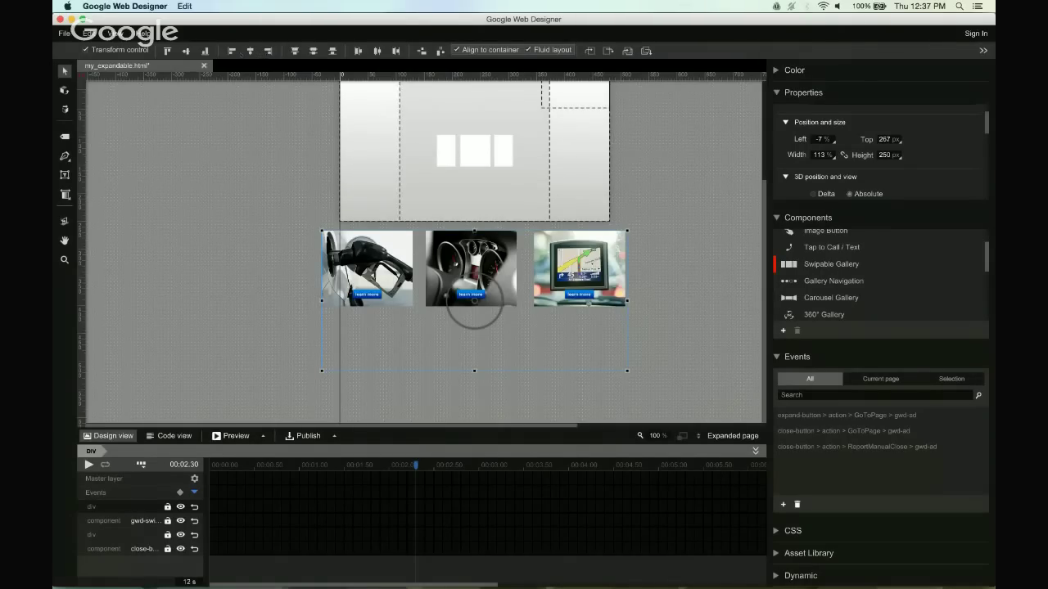
{"action": "left_click", "coordinate": [204, 51]}
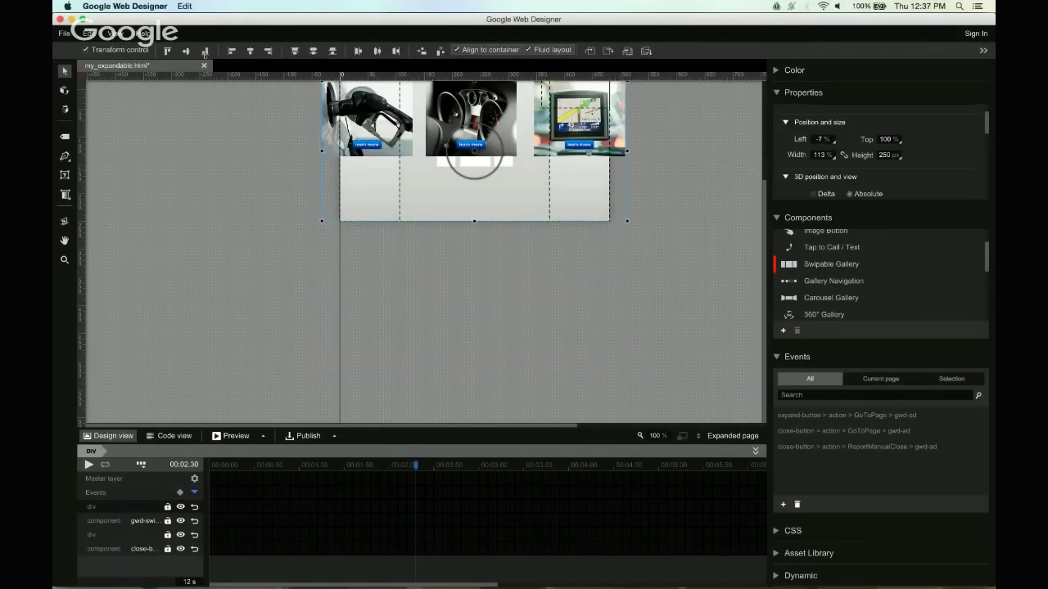
{"action": "key", "text": "super+z"}
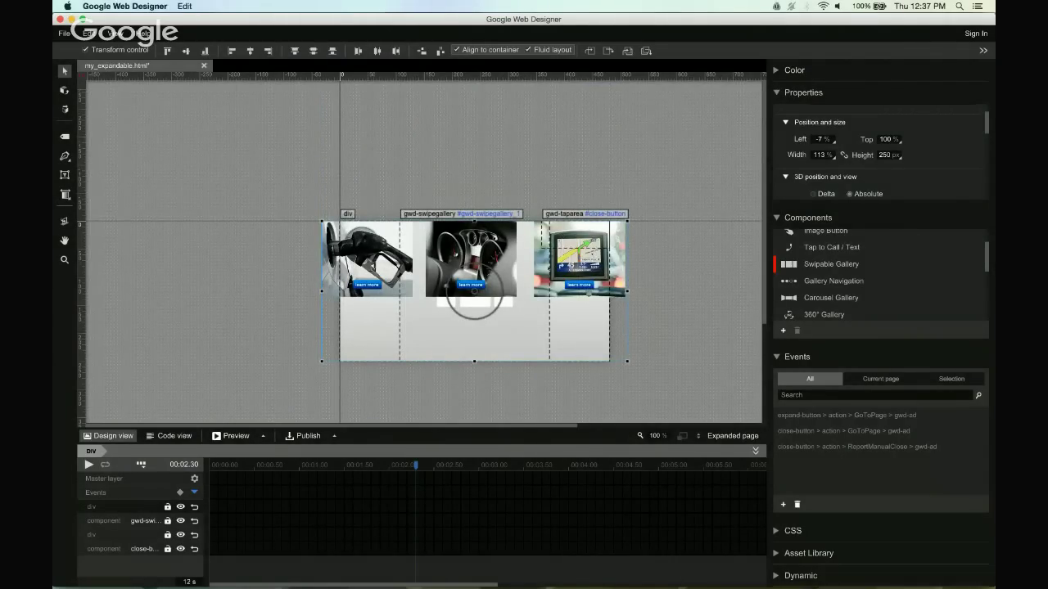
- Preview and expand the ad again to check the bottom-aligned image strip, and return to Google Web Designer
{"action": "left_click", "coordinate": [234, 435]}
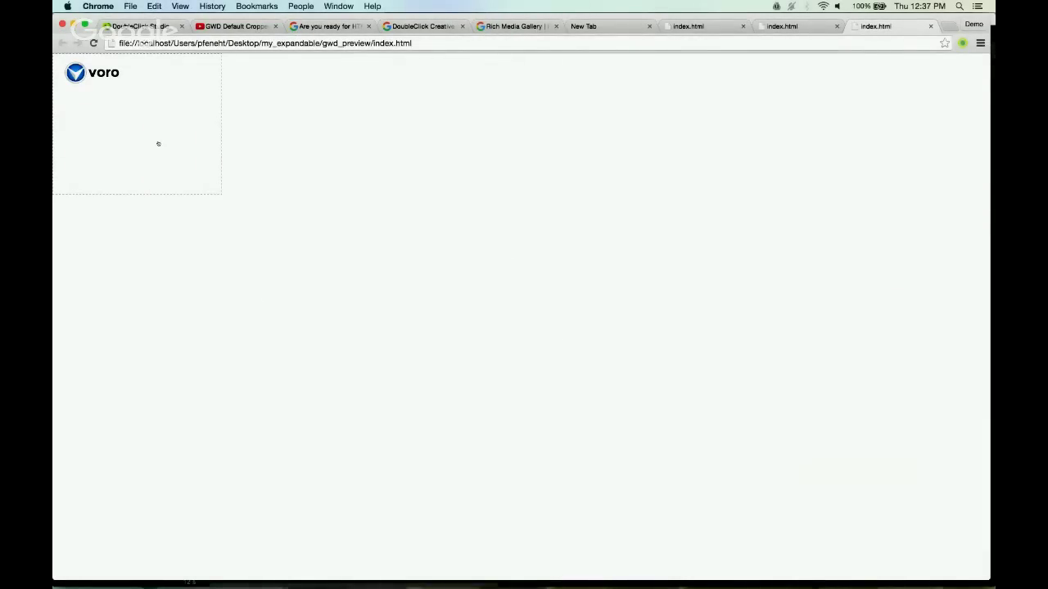
{"action": "left_click", "coordinate": [158, 144]}
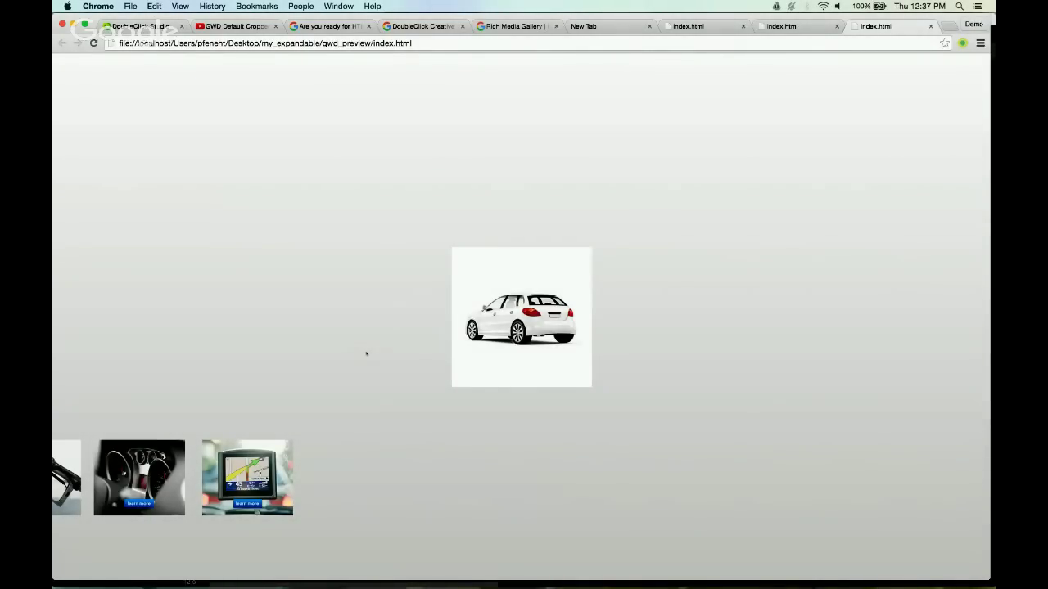
{"action": "key", "text": "super+Tab"}
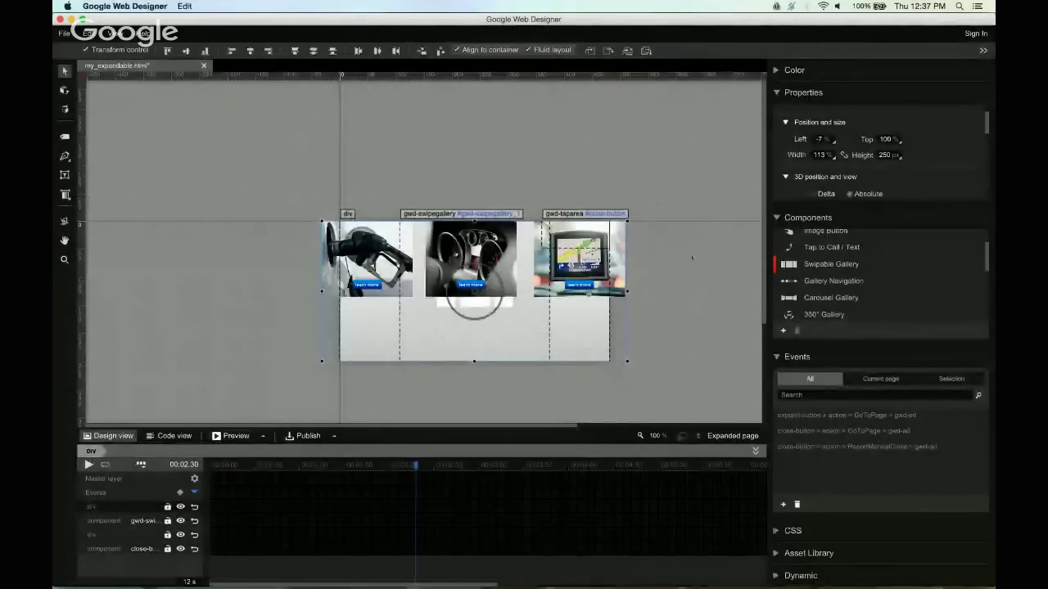
- Move the image wrapper up above the expanded page and set its width to 100 %
{"action": "left_click_drag", "start_coordinate": [474, 299], "coordinate": [525, 204]}
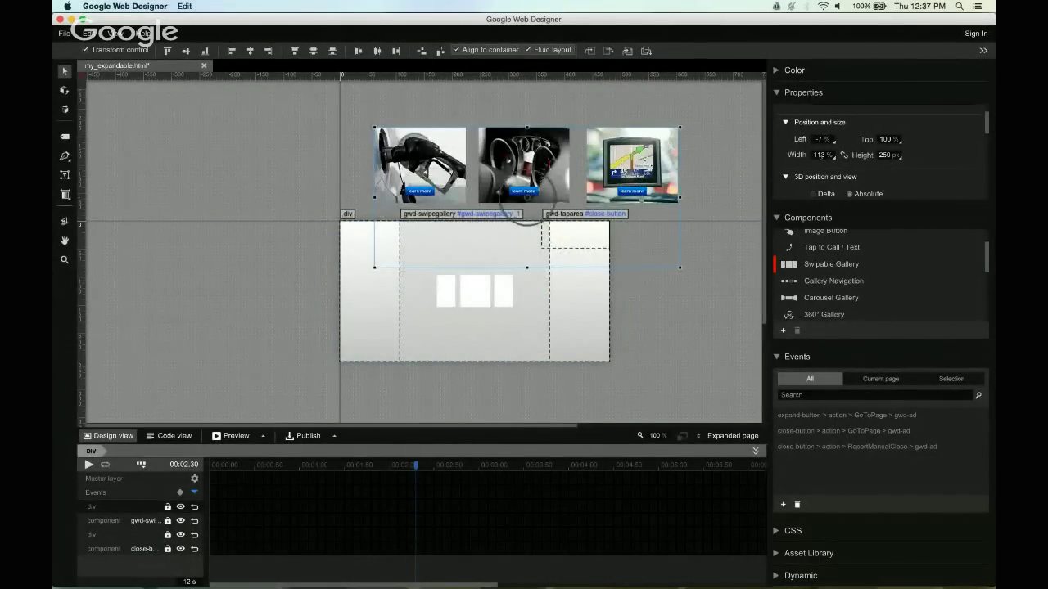
{"action": "scroll", "coordinate": [828, 155], "scroll_direction": "down", "scroll_amount": 2}
{"action": "scroll", "coordinate": [962, 170], "scroll_direction": "up", "scroll_amount": 2}
{"action": "left_click", "coordinate": [822, 156]}
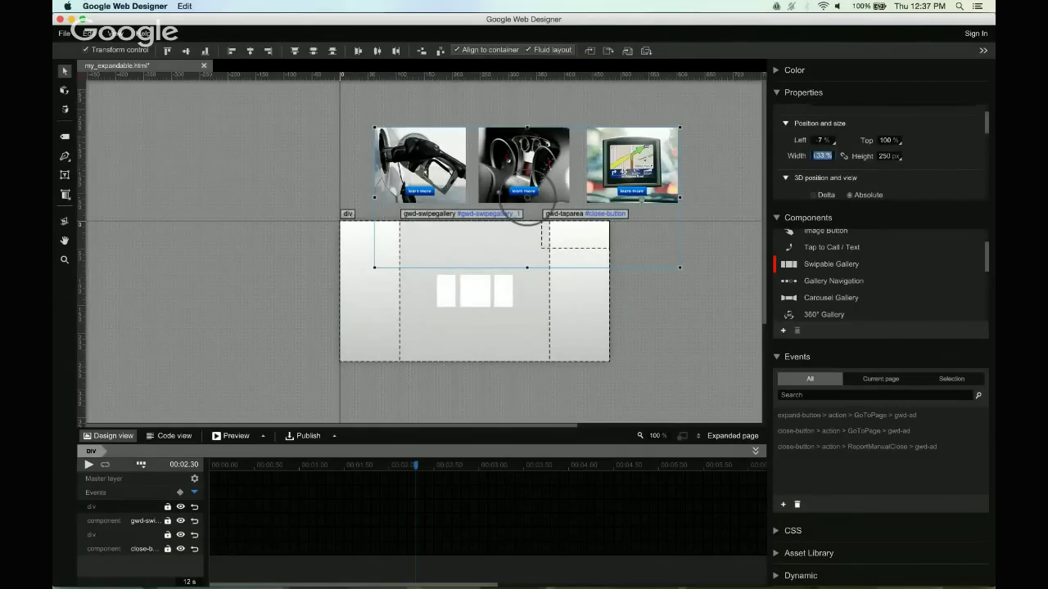
{"action": "type", "text": "100"}
{"action": "key", "text": "Return"}
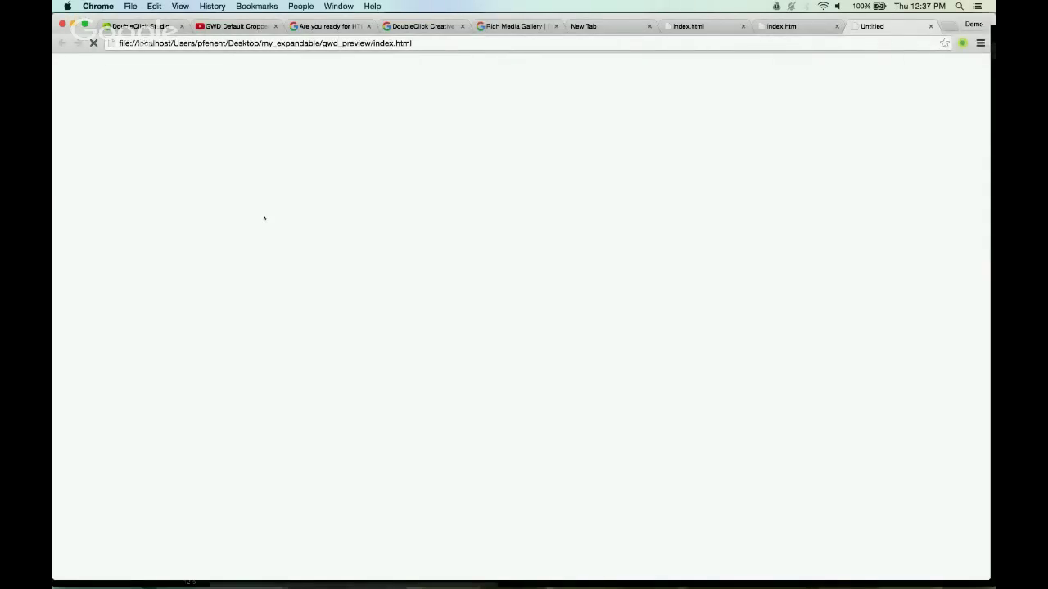
- Expand the previewed ad in the browser to check the image strip, and return to Google Web Designer
{"action": "left_click", "coordinate": [193, 158]}
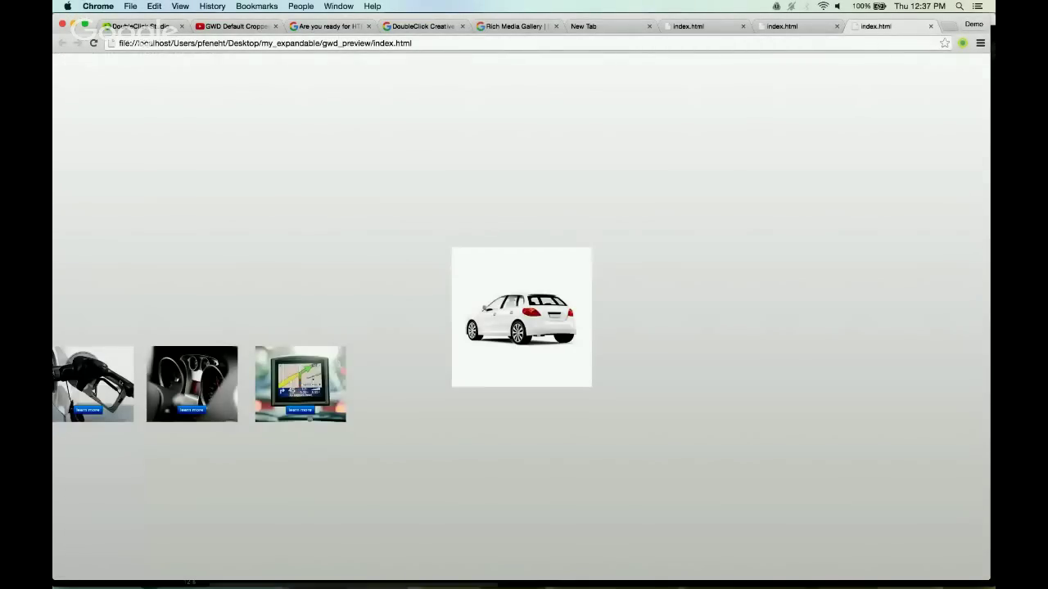
{"action": "key", "text": "super+Tab"}
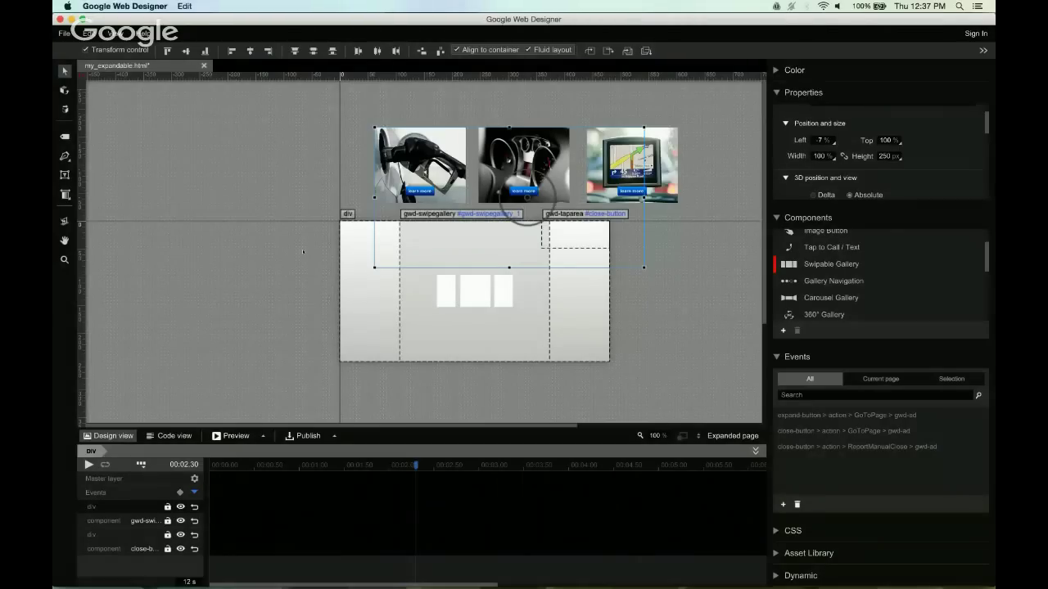
- Select all three images inside the wrapper and scale them together to 480 px wide and 120 px high, matching the wrapper's width
{"action": "double_click", "coordinate": [529, 196]}
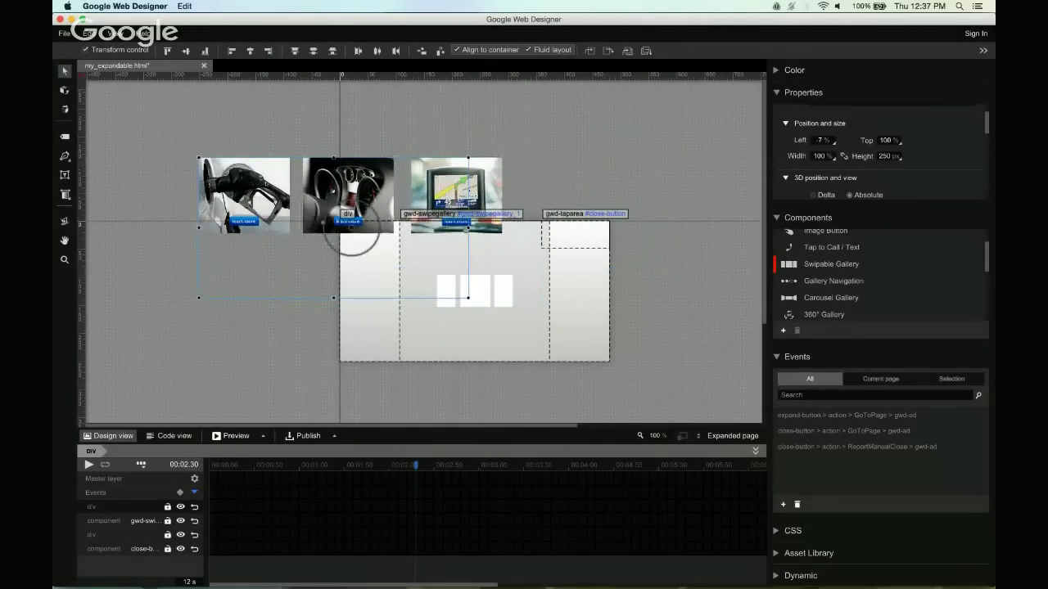
{"action": "left_click", "coordinate": [244, 195]}
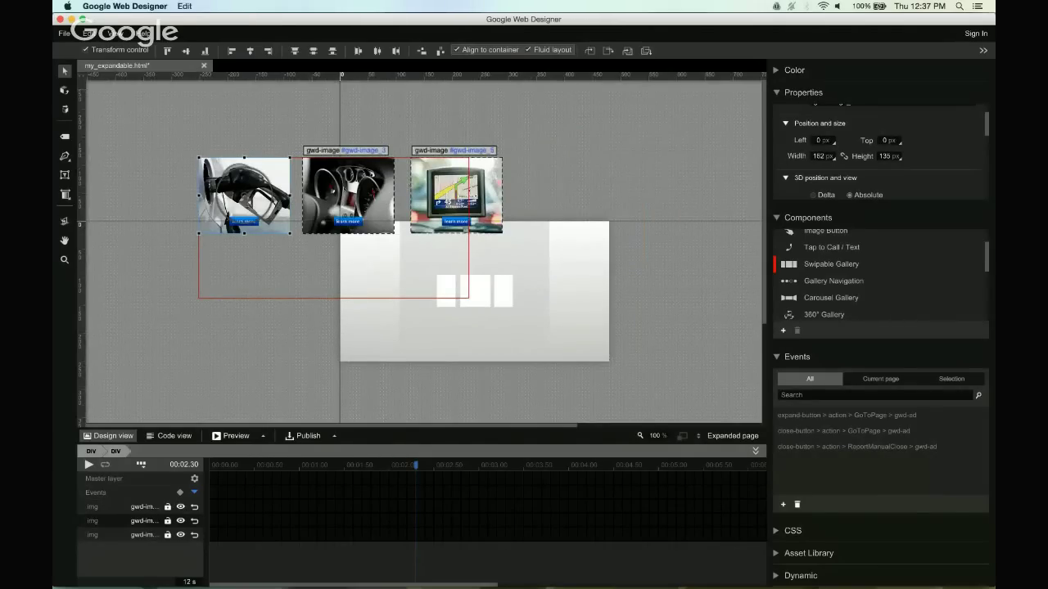
{"action": "left_click", "coordinate": [450, 186], "text": "shift"}
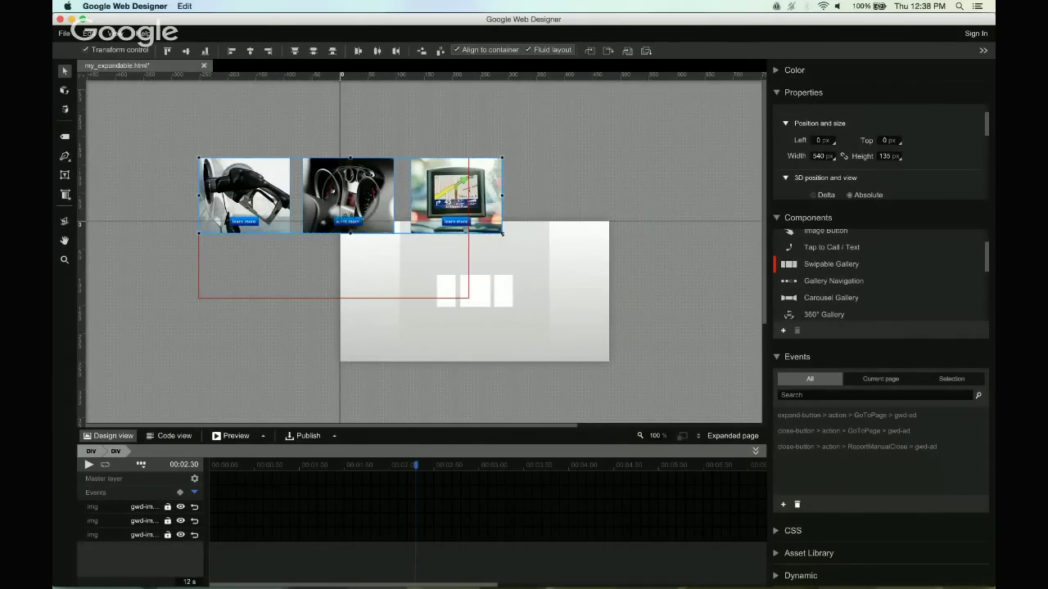
{"action": "left_click_drag", "start_coordinate": [503, 233], "coordinate": [467, 224]}
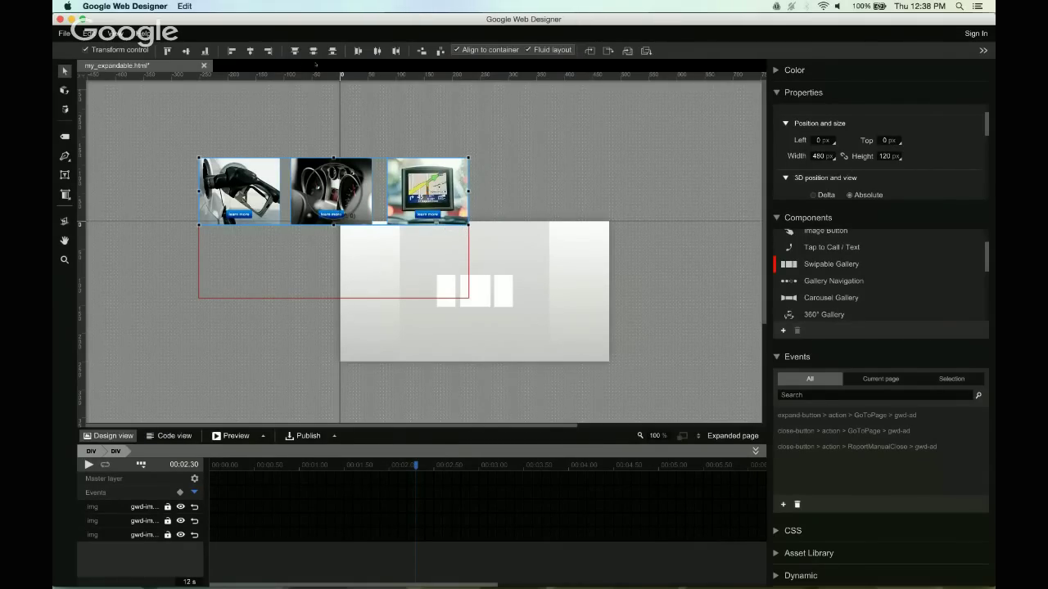
- Inside the wrapper, align the GPS image to the right edge, the dashboard image to the horizontal centre and the fuel-pump image to the left edge
{"action": "left_click", "coordinate": [428, 190]}
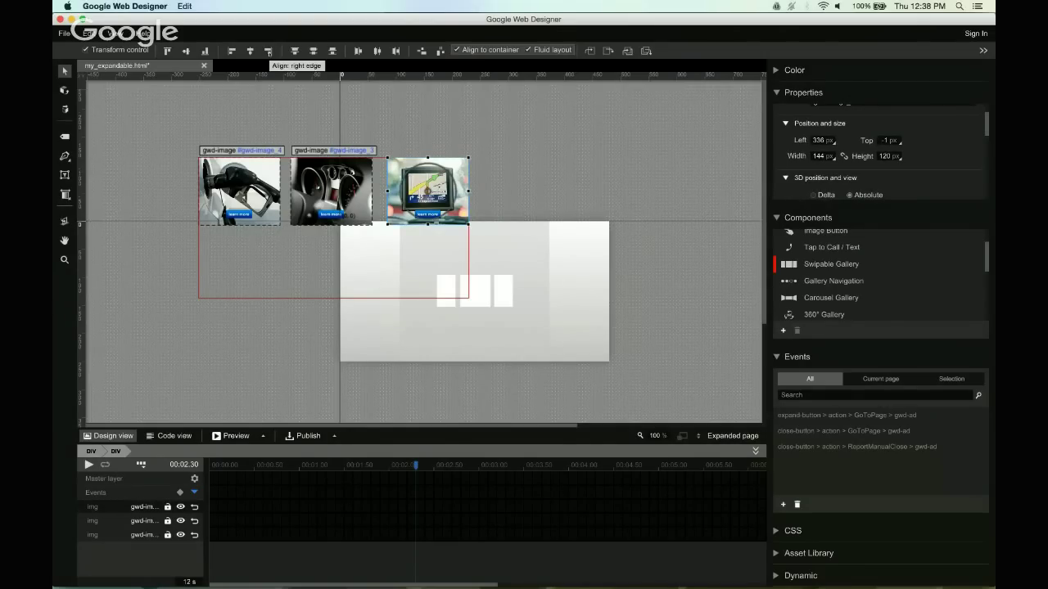
{"action": "left_click", "coordinate": [268, 51]}
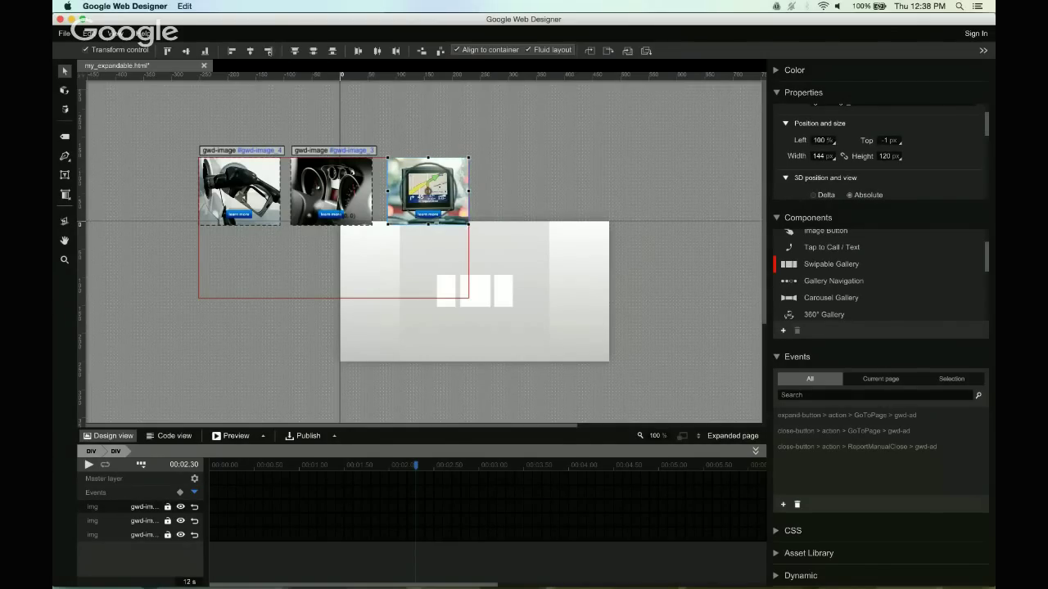
{"action": "left_click", "coordinate": [332, 189]}
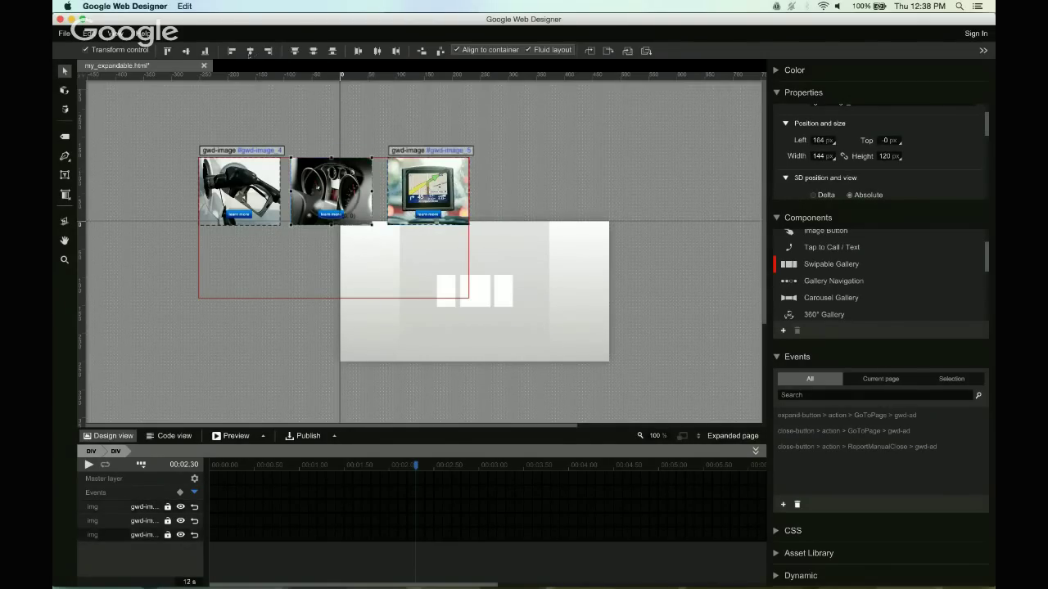
{"action": "left_click", "coordinate": [250, 51]}
{"action": "left_click", "coordinate": [240, 188]}
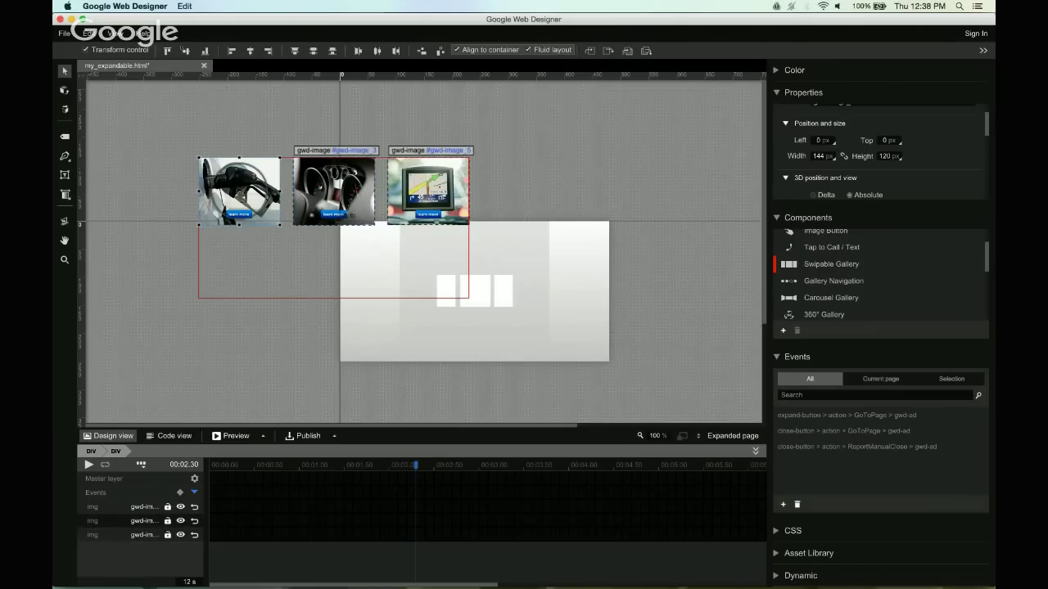
{"action": "left_click", "coordinate": [232, 51]}
{"action": "key", "text": "Escape"}
- Move the image wrapper down over the page and switch its left and top position units to px
{"action": "left_click_drag", "start_coordinate": [350, 225], "coordinate": [509, 317]}
{"action": "left_click", "coordinate": [831, 144]}
{"action": "left_click", "coordinate": [846, 144]}
{"action": "left_click", "coordinate": [902, 141]}
{"action": "left_click", "coordinate": [916, 151]}
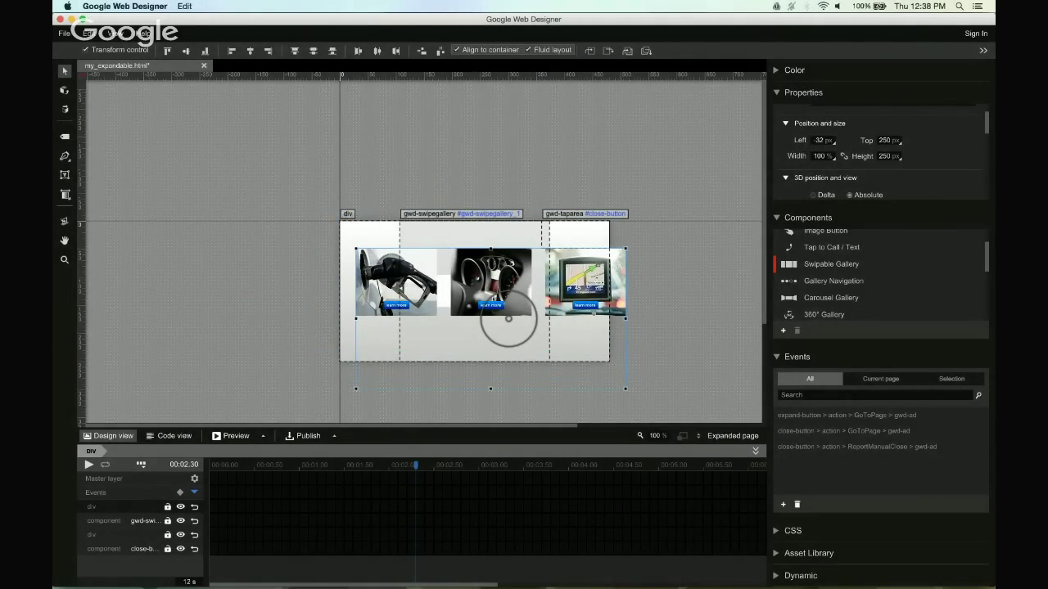
- Try resizing the image wrapper to 131 % and 121 % width to test the images' spacing, and shift it around and above the page
{"action": "left_click_drag", "start_coordinate": [625, 390], "coordinate": [695, 387]}
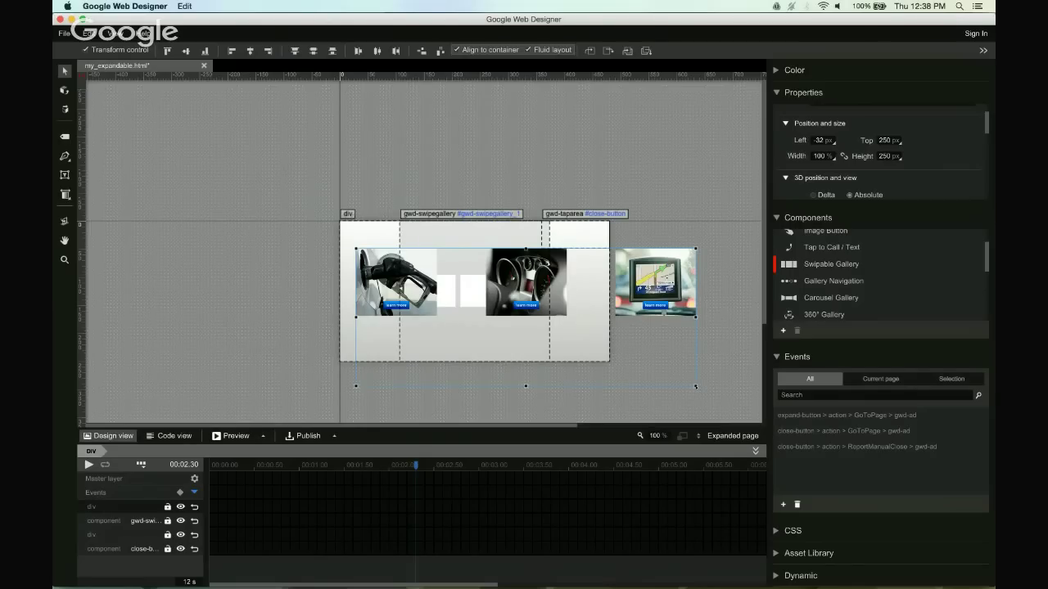
{"action": "mouse_move", "coordinate": [696, 387]}
{"action": "left_mouse_down"}
{"action": "mouse_move", "coordinate": [741, 392]}
{"action": "mouse_move", "coordinate": [618, 393]}
{"action": "mouse_move", "coordinate": [728, 386]}
{"action": "mouse_move", "coordinate": [708, 389]}
{"action": "left_mouse_up"}
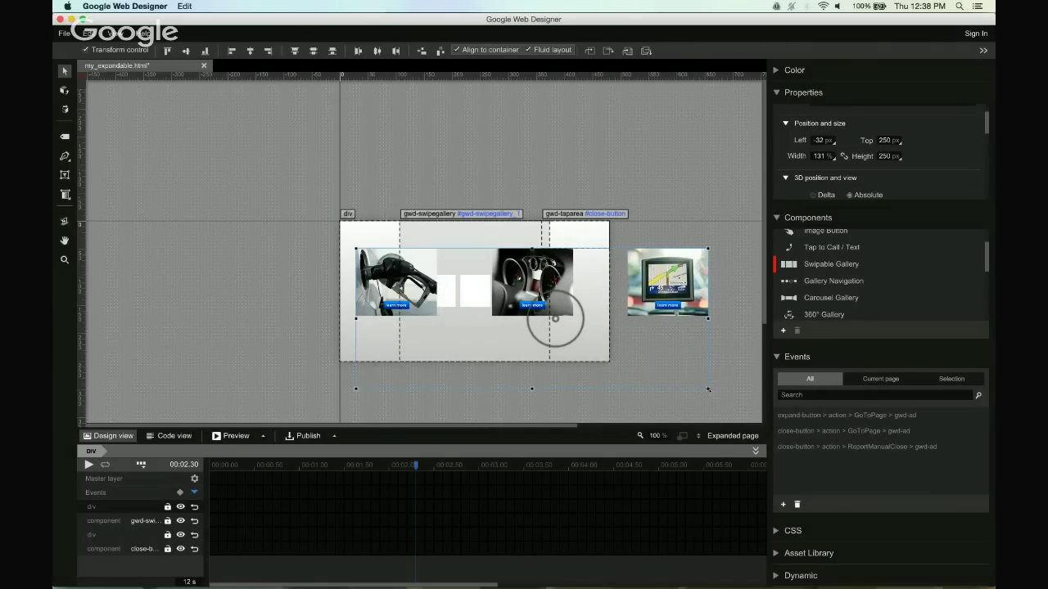
{"action": "left_click_drag", "start_coordinate": [709, 389], "coordinate": [684, 384]}
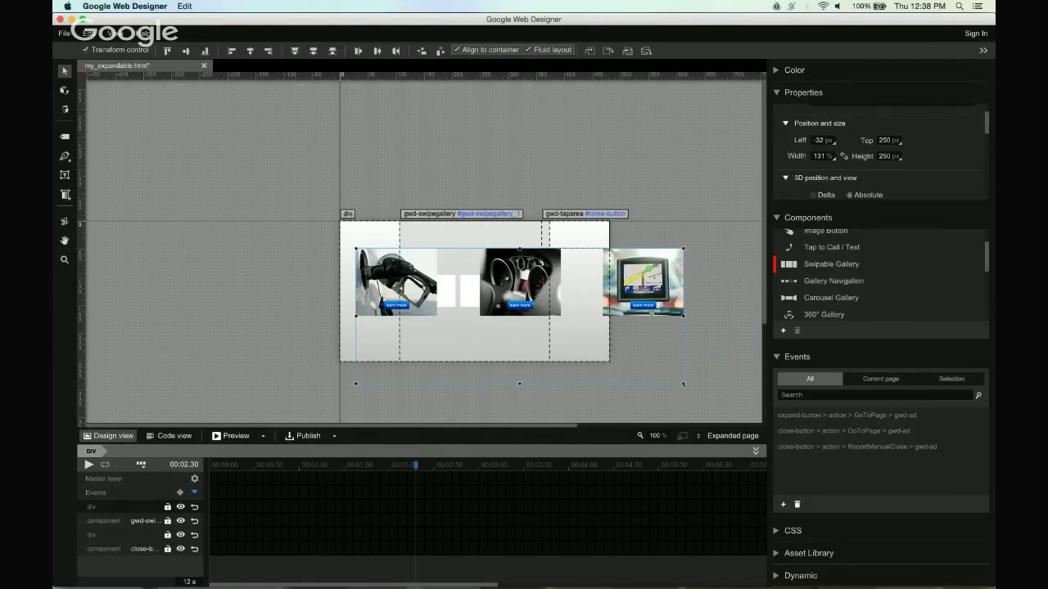
{"action": "left_click", "coordinate": [540, 318]}
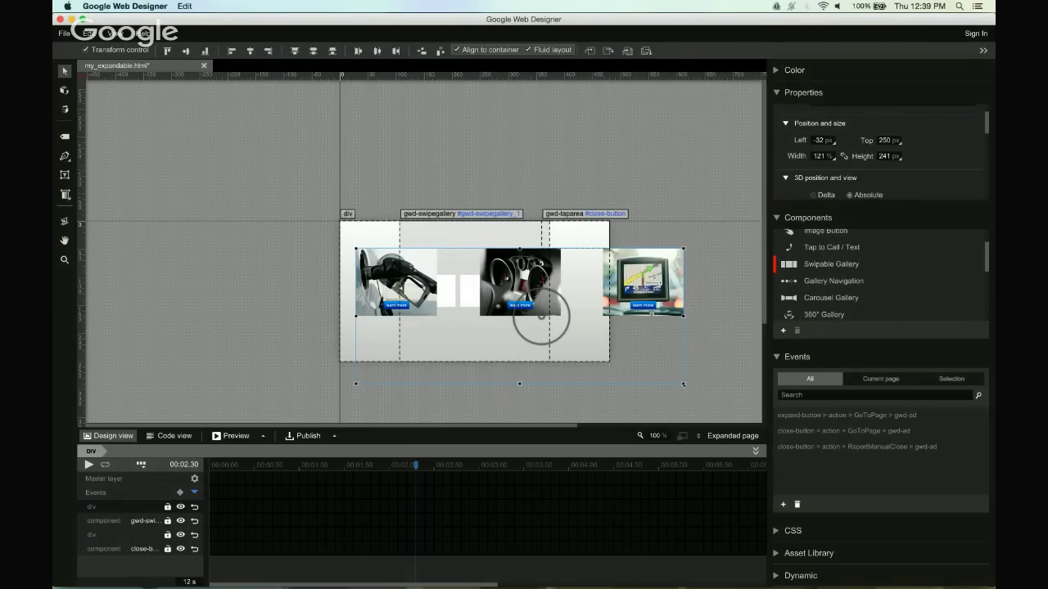
{"action": "mouse_move", "coordinate": [541, 319]}
{"action": "left_mouse_down"}
{"action": "mouse_move", "coordinate": [524, 364]}
{"action": "mouse_move", "coordinate": [526, 329]}
{"action": "left_mouse_up"}
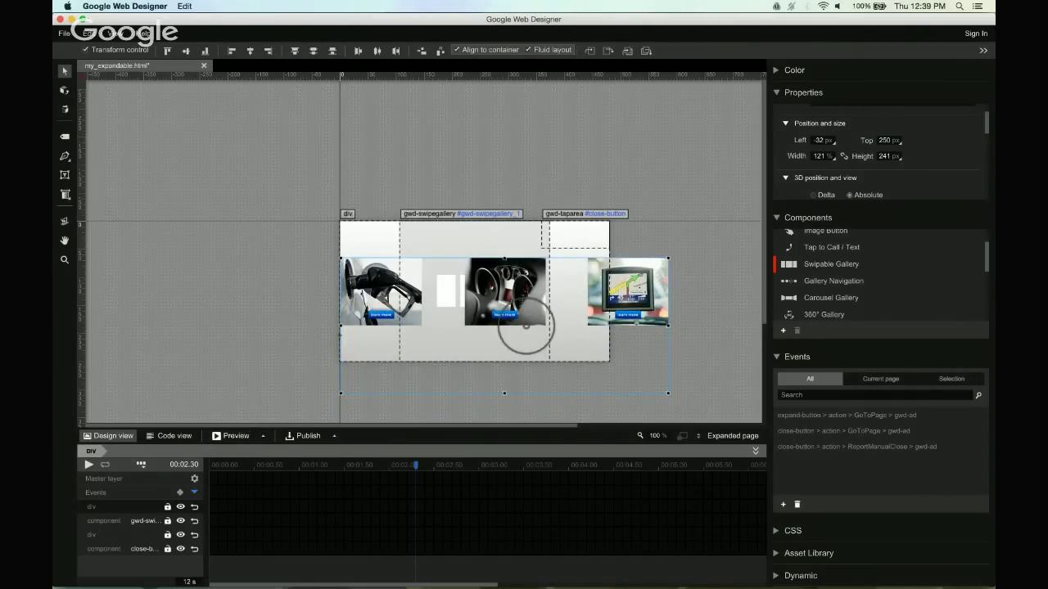
{"action": "left_click_drag", "start_coordinate": [526, 326], "coordinate": [502, 224]}
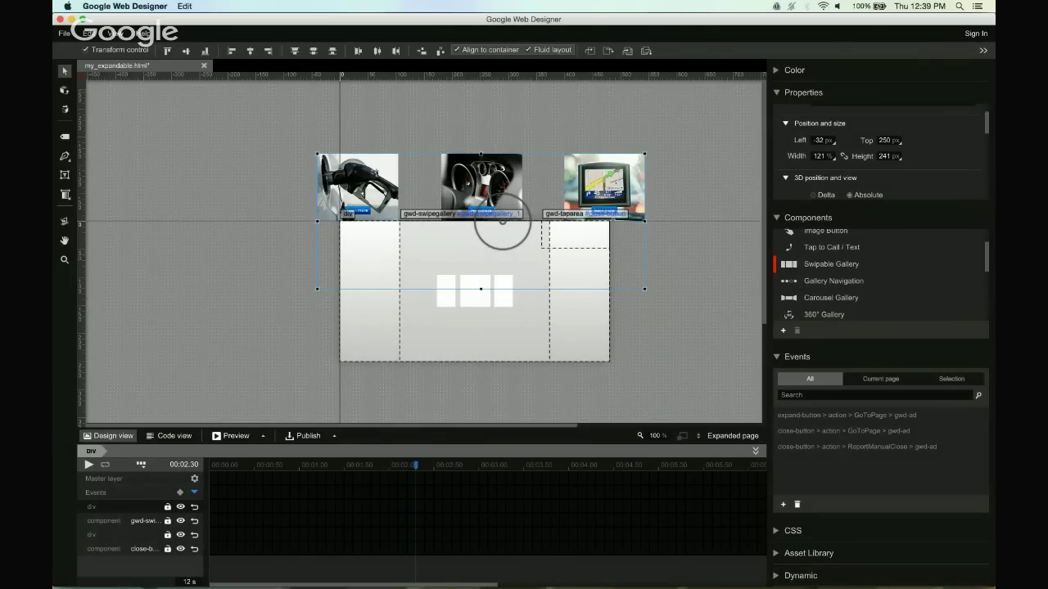
- Break the image wrapper apart and move the three images to separate spots outside the expanded page
{"action": "right_click", "coordinate": [382, 172]}
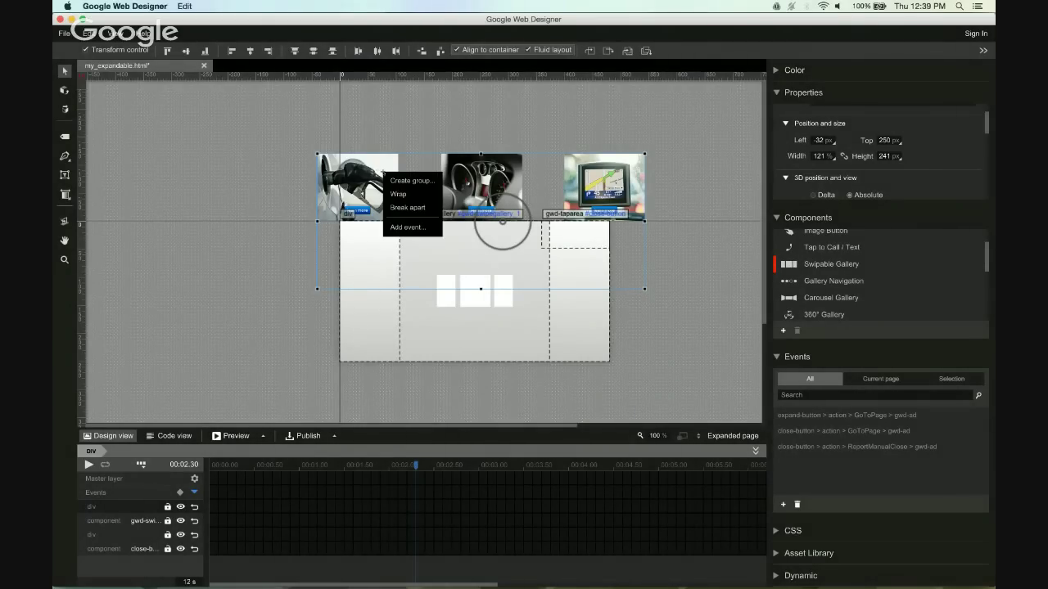
{"action": "left_click", "coordinate": [412, 208]}
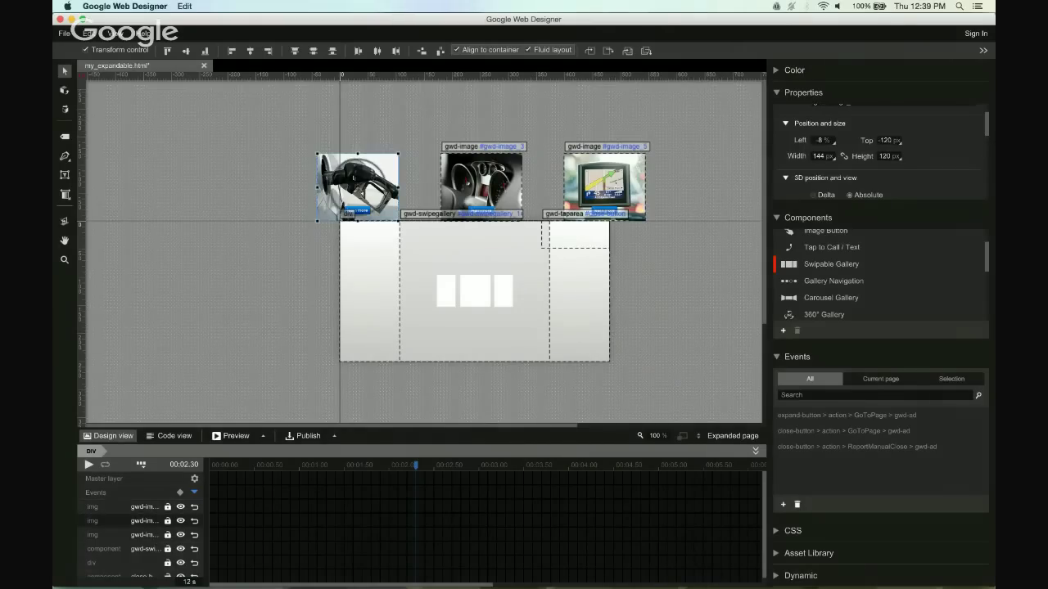
{"action": "left_click_drag", "start_coordinate": [358, 187], "coordinate": [300, 186]}
{"action": "left_click_drag", "start_coordinate": [481, 187], "coordinate": [461, 158]}
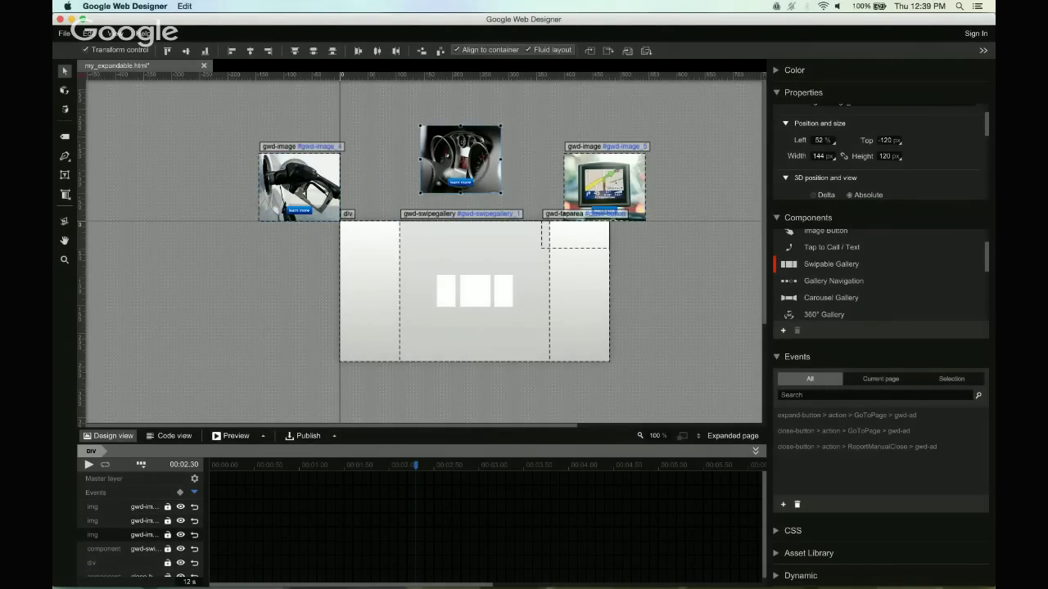
{"action": "left_click_drag", "start_coordinate": [604, 186], "coordinate": [671, 139]}
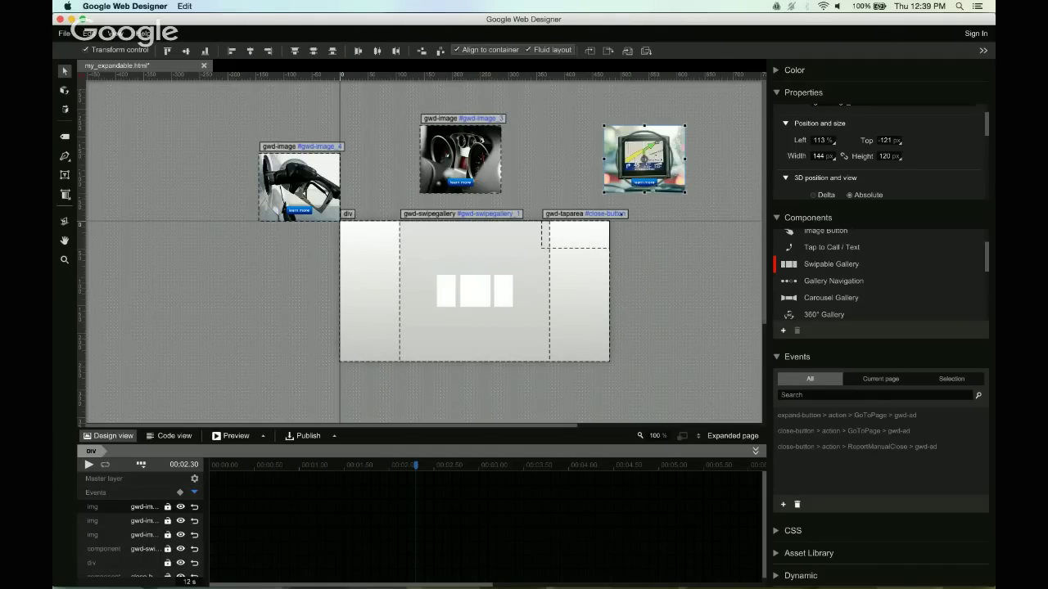
- Add a Tap Area component and stretch it over the whole expanded page, 480 px wide and 250 px high
{"action": "scroll", "coordinate": [821, 268], "scroll_direction": "up", "scroll_amount": 2}
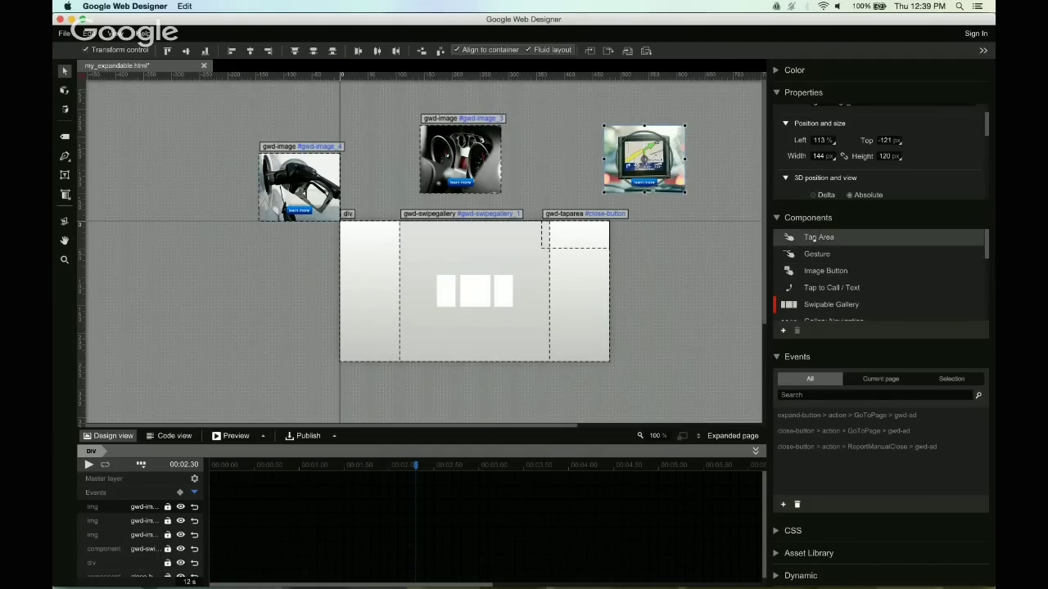
{"action": "left_click_drag", "start_coordinate": [816, 237], "coordinate": [526, 272]}
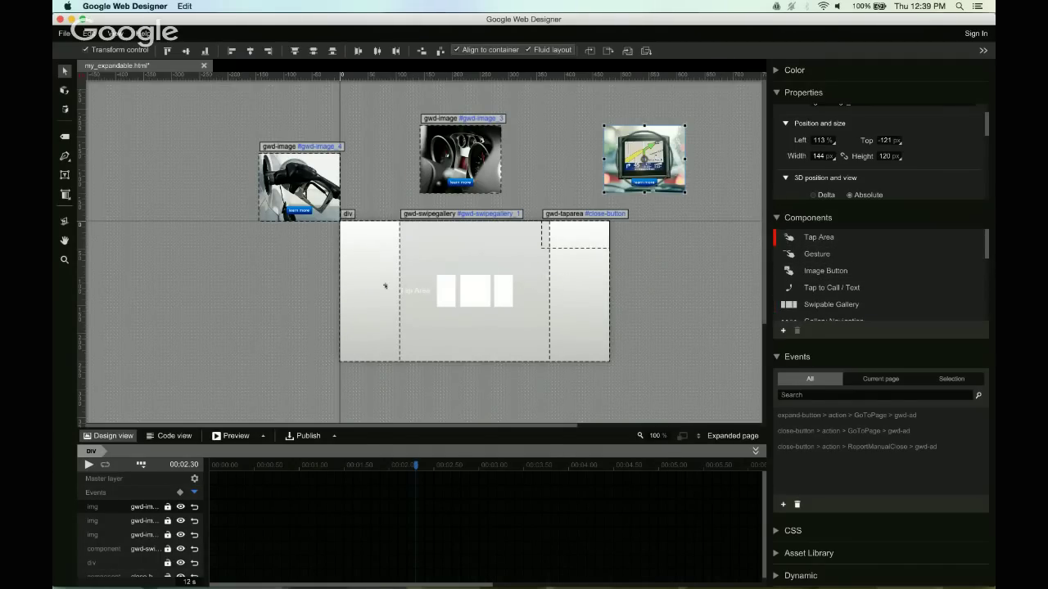
{"action": "left_click_drag", "start_coordinate": [385, 286], "coordinate": [386, 285]}
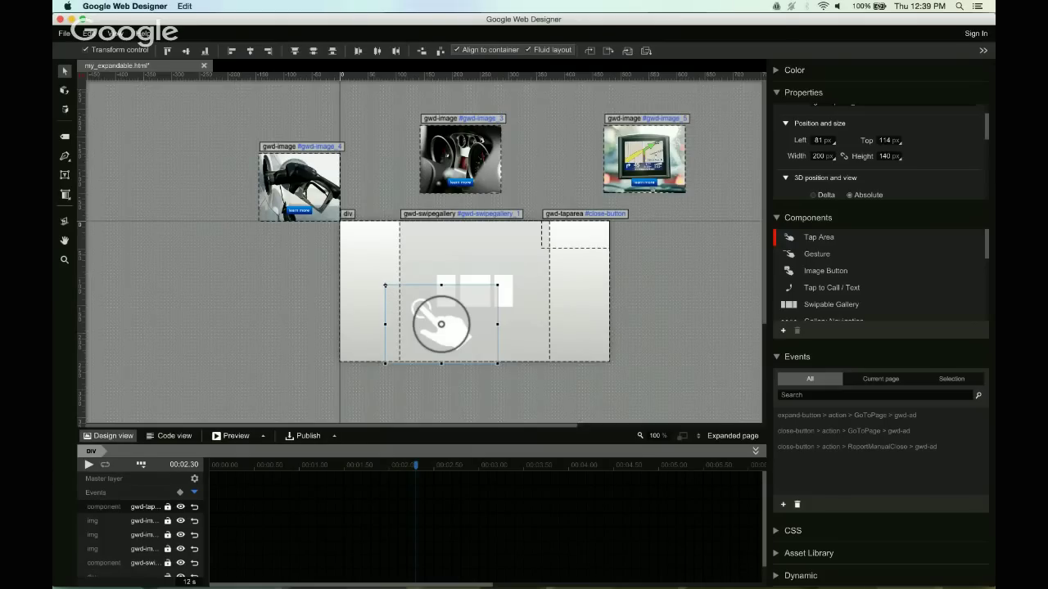
{"action": "left_click_drag", "start_coordinate": [384, 286], "coordinate": [341, 221]}
{"action": "left_click_drag", "start_coordinate": [498, 363], "coordinate": [609, 360]}
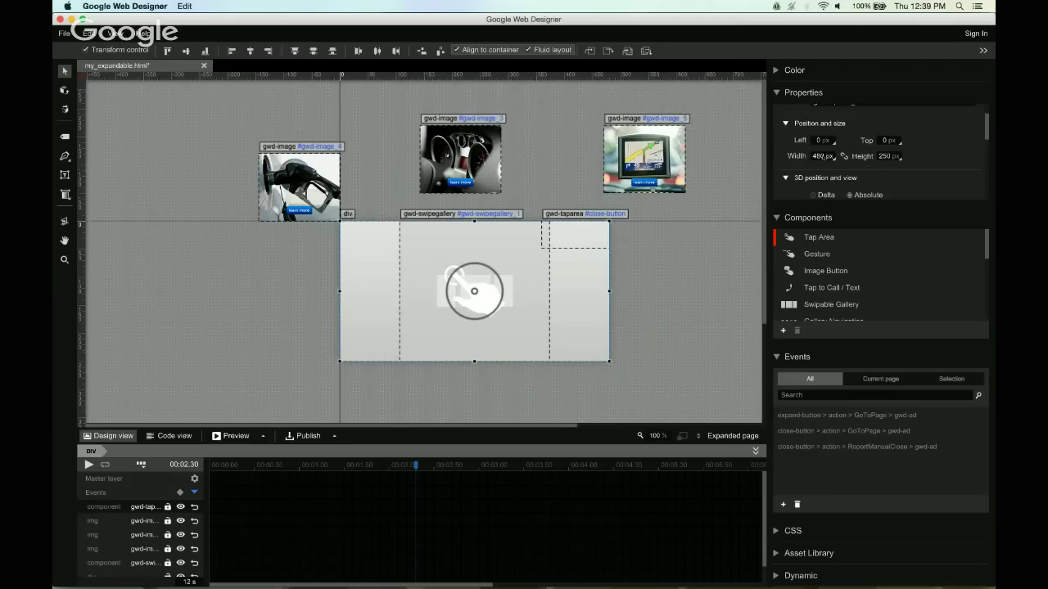
- Switch the tap area's width and height to percentages so both are 100 %
{"action": "left_click", "coordinate": [832, 156]}
{"action": "left_click", "coordinate": [847, 173]}
{"action": "left_click", "coordinate": [897, 156]}
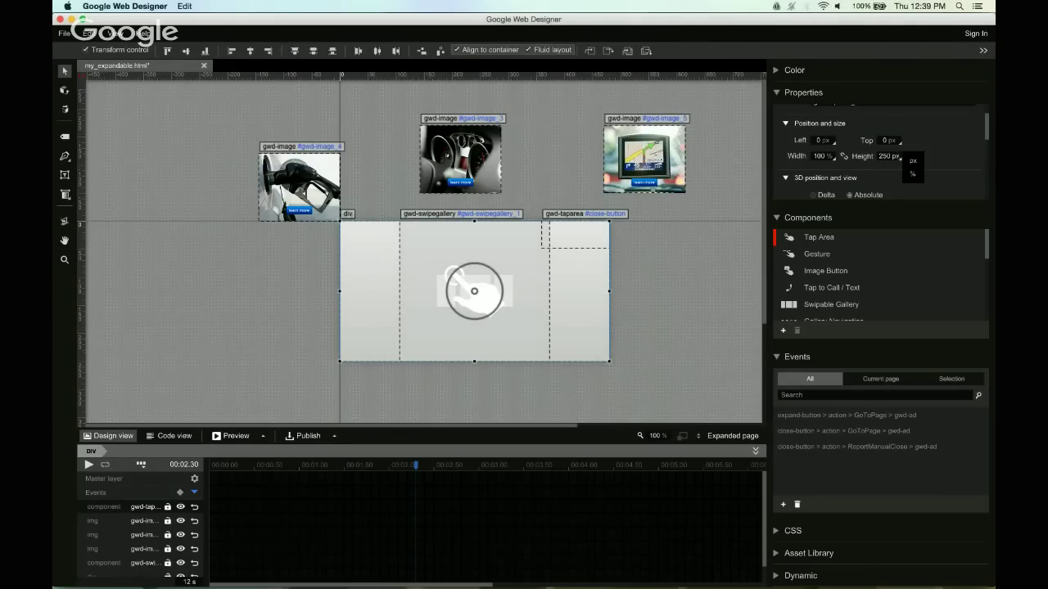
{"action": "left_click", "coordinate": [913, 174]}
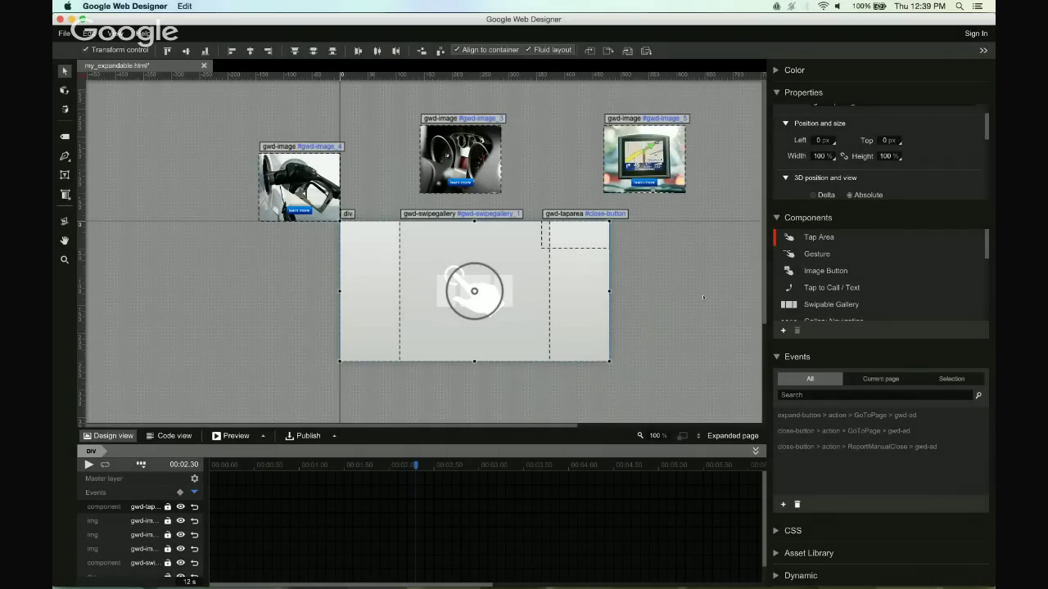
- Create an event for the full-page tap area with Touch/Click as trigger, the Google Ad Exit action and gwd-ad as receiver
{"action": "right_click", "coordinate": [583, 329]}
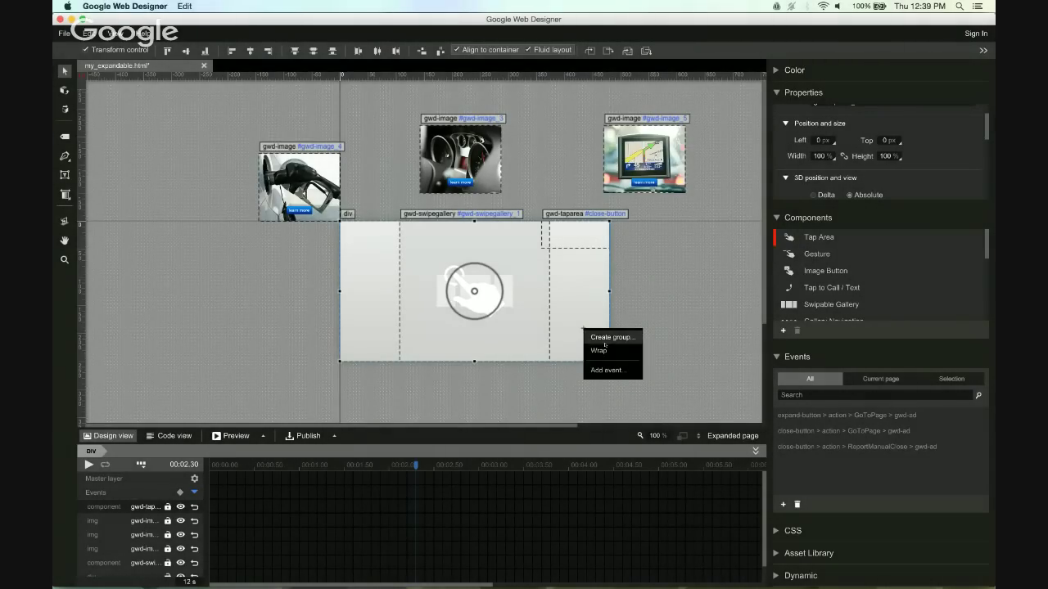
{"action": "left_click", "coordinate": [620, 370]}
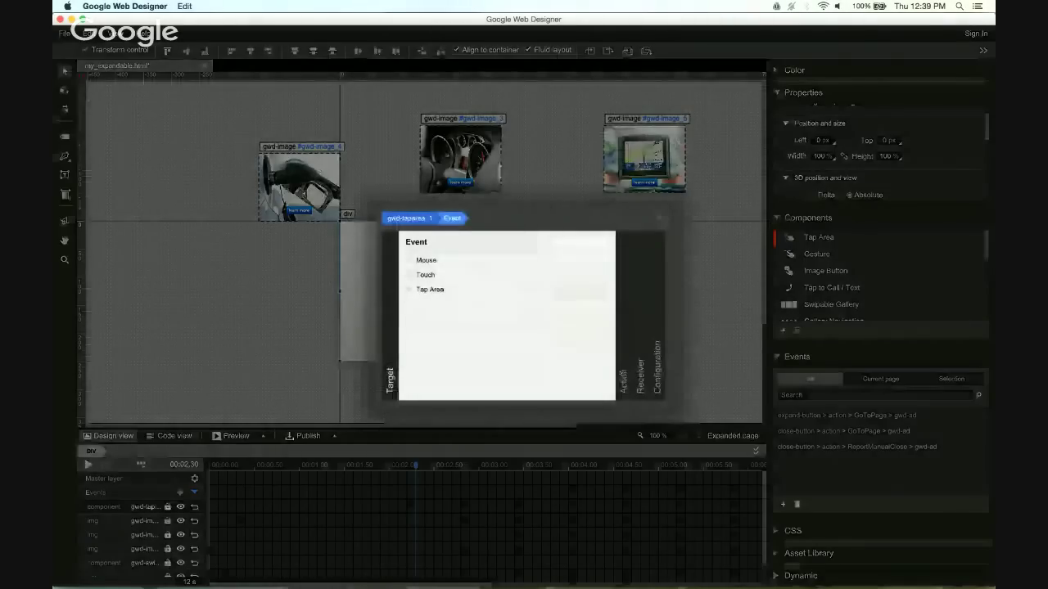
{"action": "left_click", "coordinate": [431, 290]}
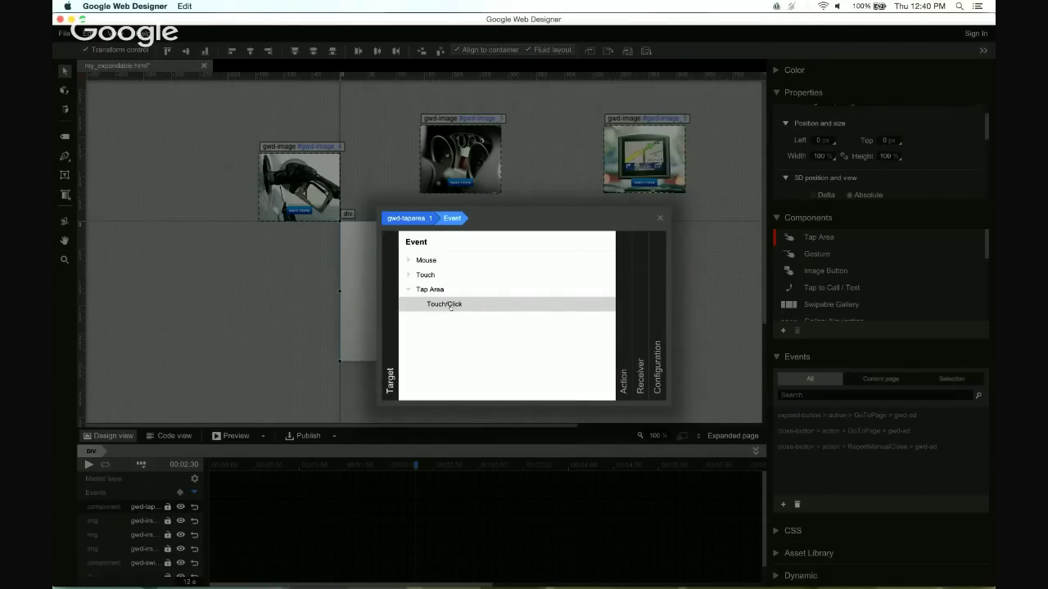
{"action": "left_click", "coordinate": [451, 305]}
{"action": "left_click", "coordinate": [450, 291]}
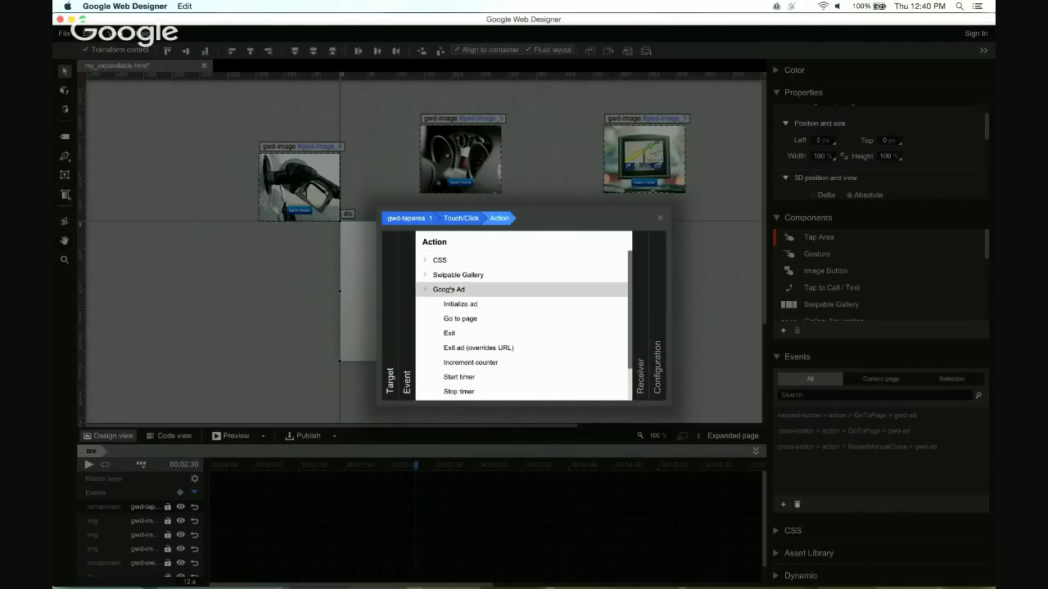
{"action": "left_click", "coordinate": [450, 334]}
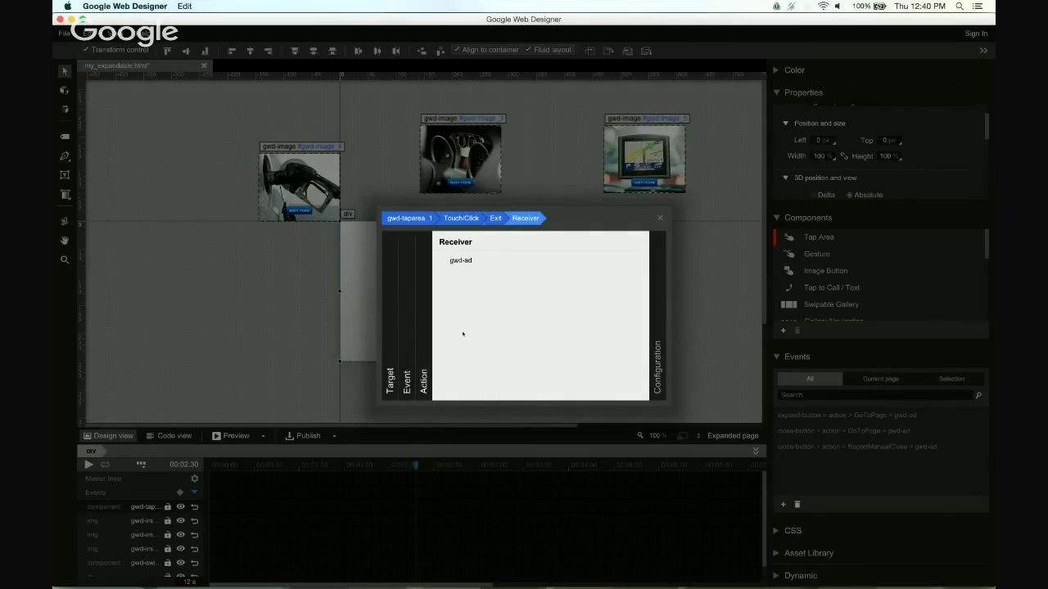
{"action": "left_click", "coordinate": [496, 261]}
{"action": "left_click", "coordinate": [587, 266]}
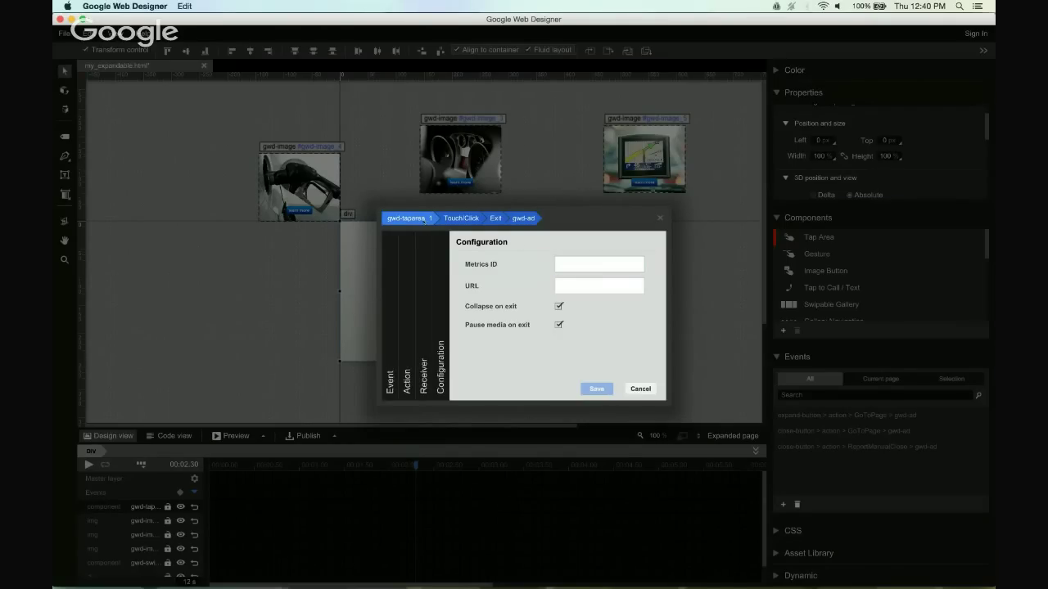
- Review the exit event's target, trigger and action choices, keeping Exit and gwd-ad selected
{"action": "left_click", "coordinate": [425, 219]}
{"action": "left_click", "coordinate": [463, 220]}
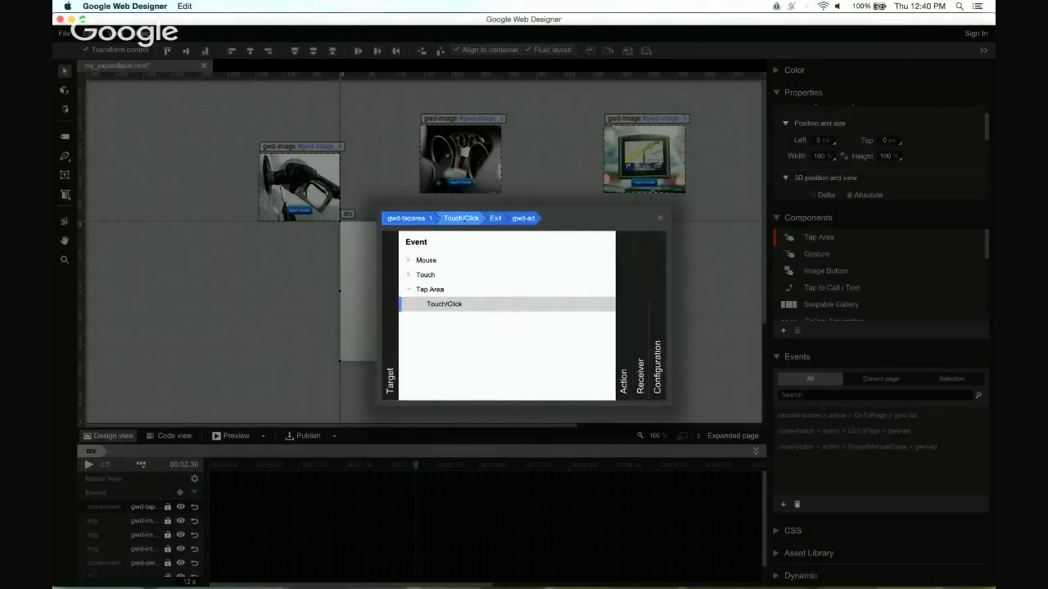
{"action": "left_click", "coordinate": [495, 219]}
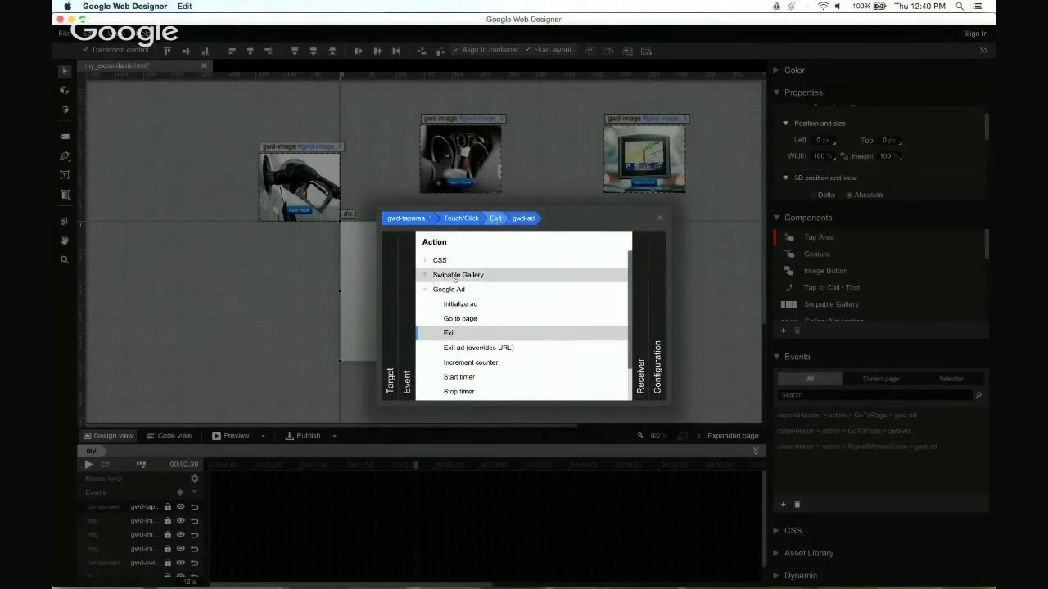
{"action": "left_click", "coordinate": [451, 334]}
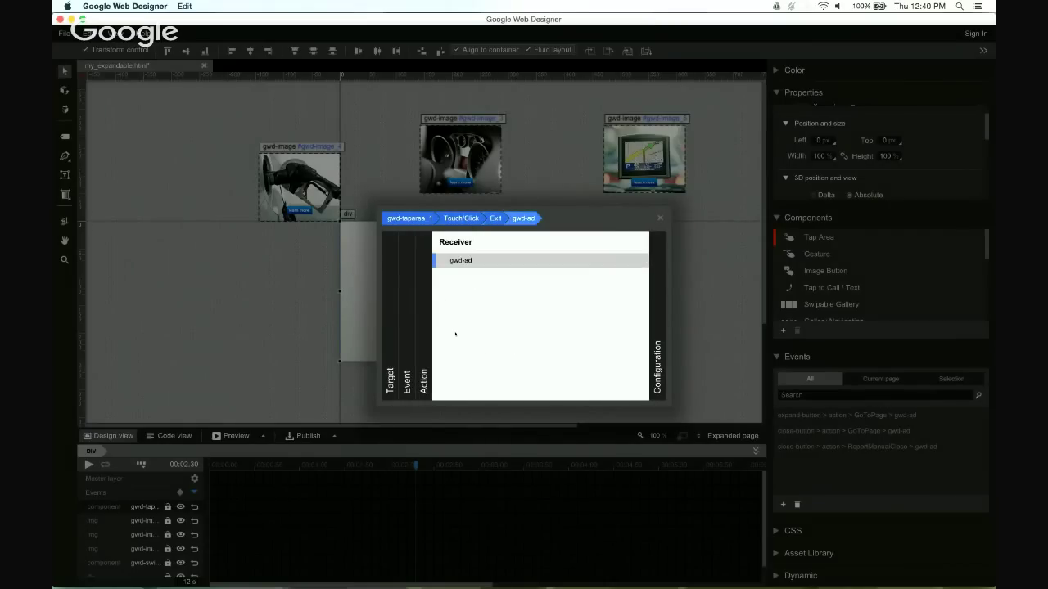
{"action": "left_click", "coordinate": [486, 262]}
{"action": "left_click", "coordinate": [567, 264]}
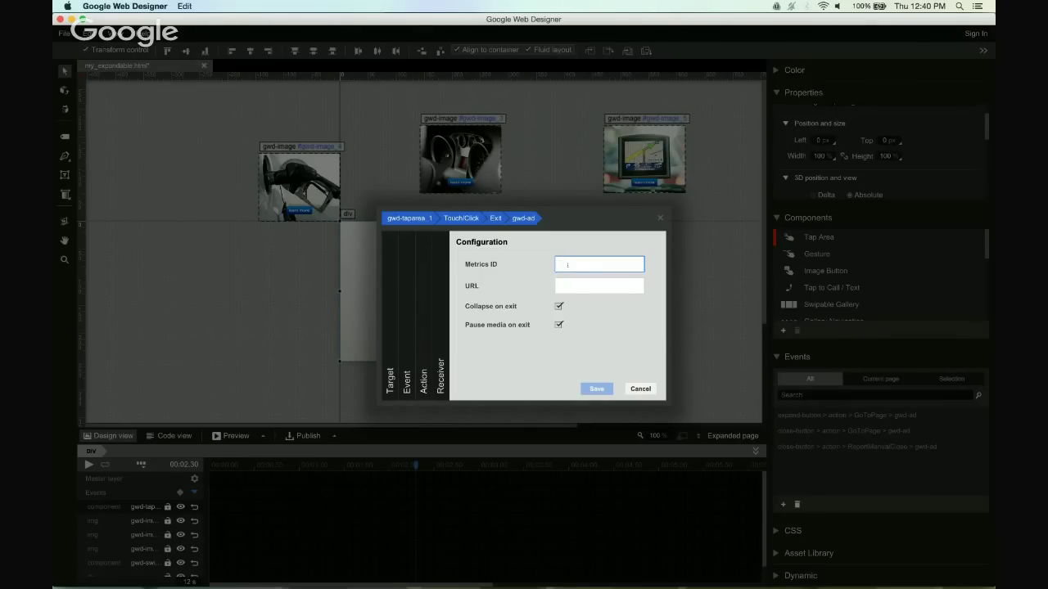
{"action": "type", "text": "My Exit"}
{"action": "key", "text": "Tab"}
{"action": "type", "text": "http://google.com"}
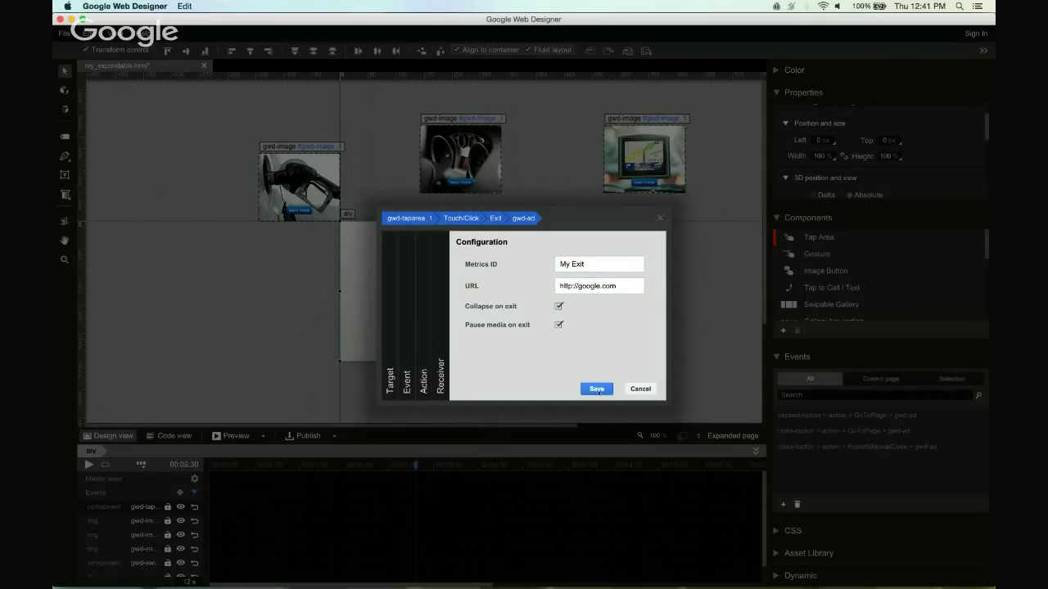
{"action": "left_click", "coordinate": [596, 390]}
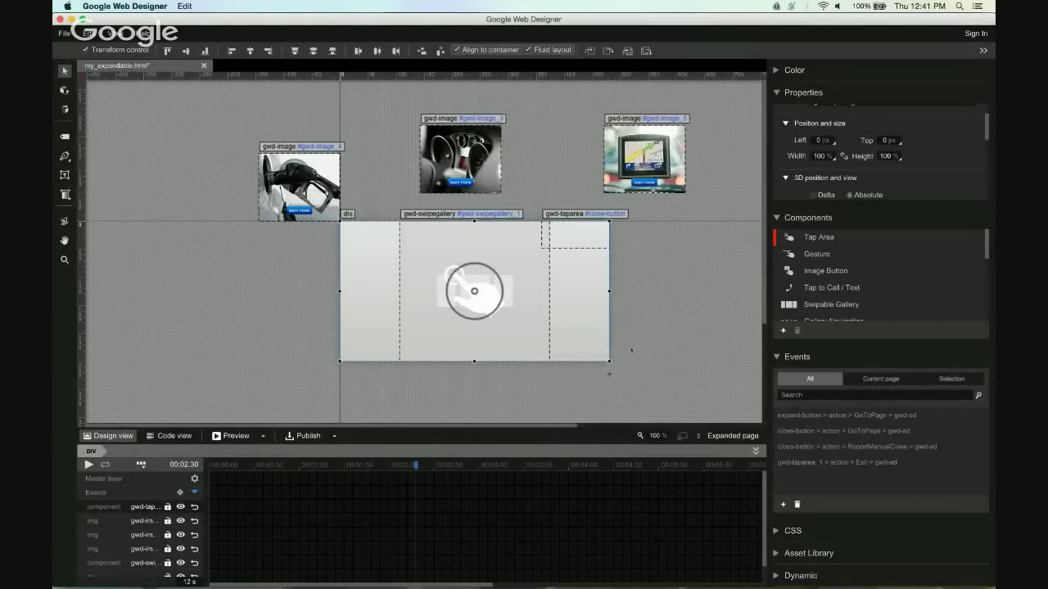
- Start publishing the ad to DoubleClick Studio with the existing demo account
{"action": "left_click", "coordinate": [335, 436]}
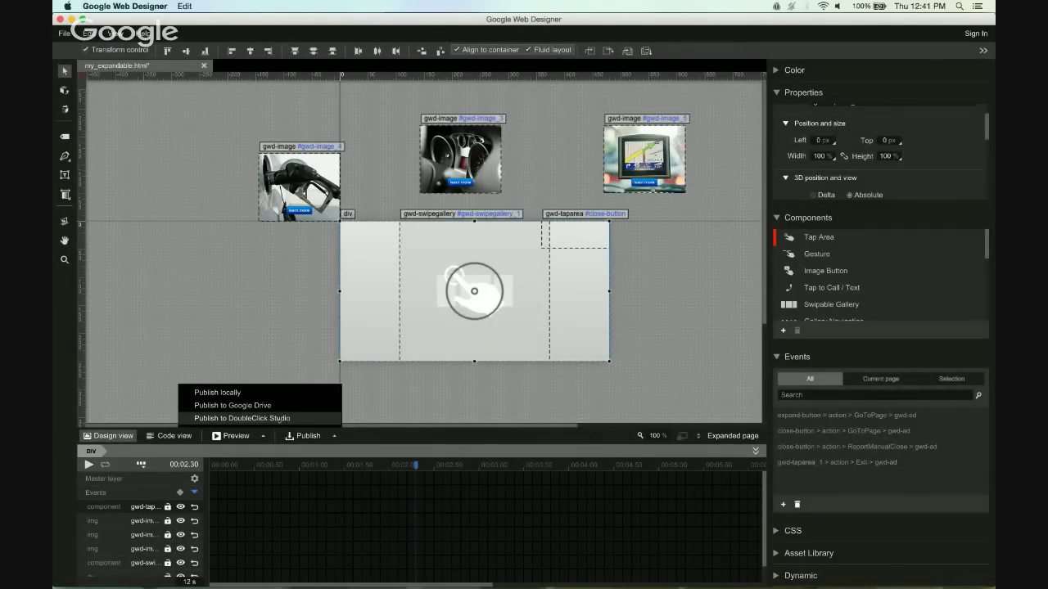
{"action": "left_click", "coordinate": [280, 420]}
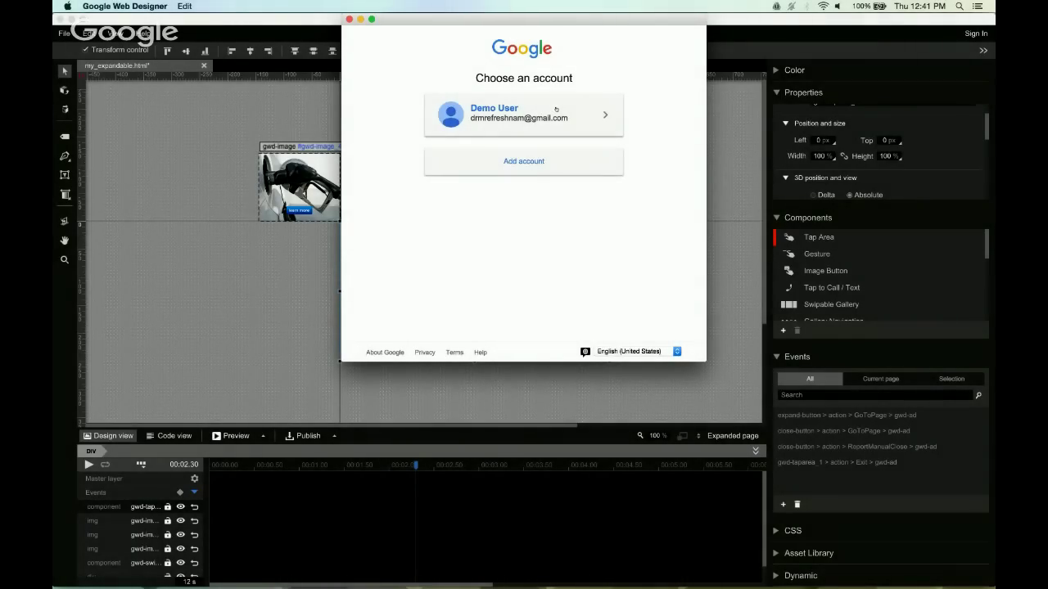
{"action": "left_click", "coordinate": [556, 110]}
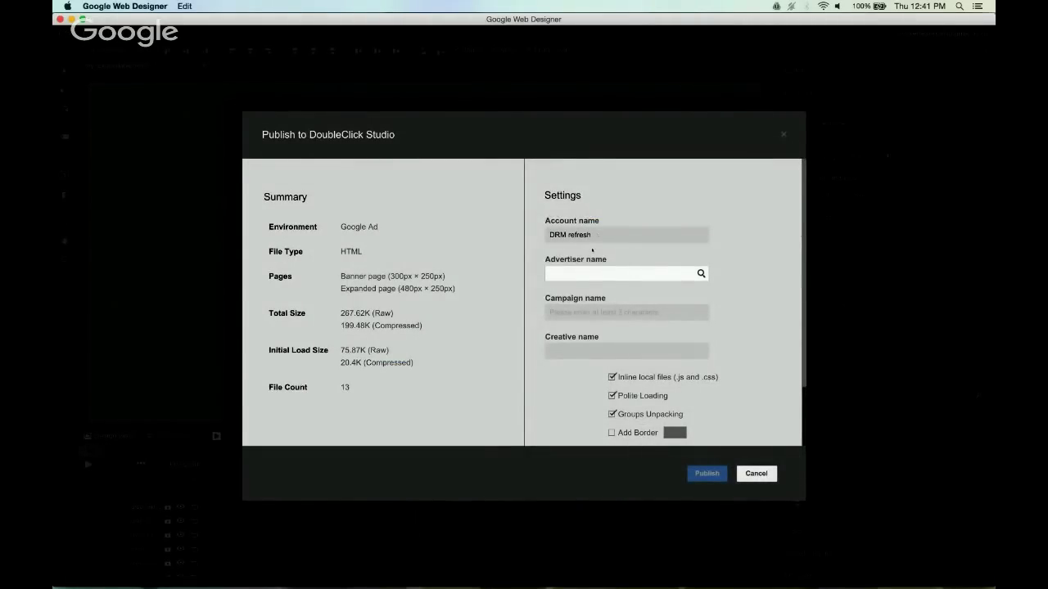
- Set the advertiser to [Test] Google Web Designer and the campaign to Online HOA Series
{"action": "left_click", "coordinate": [600, 275]}
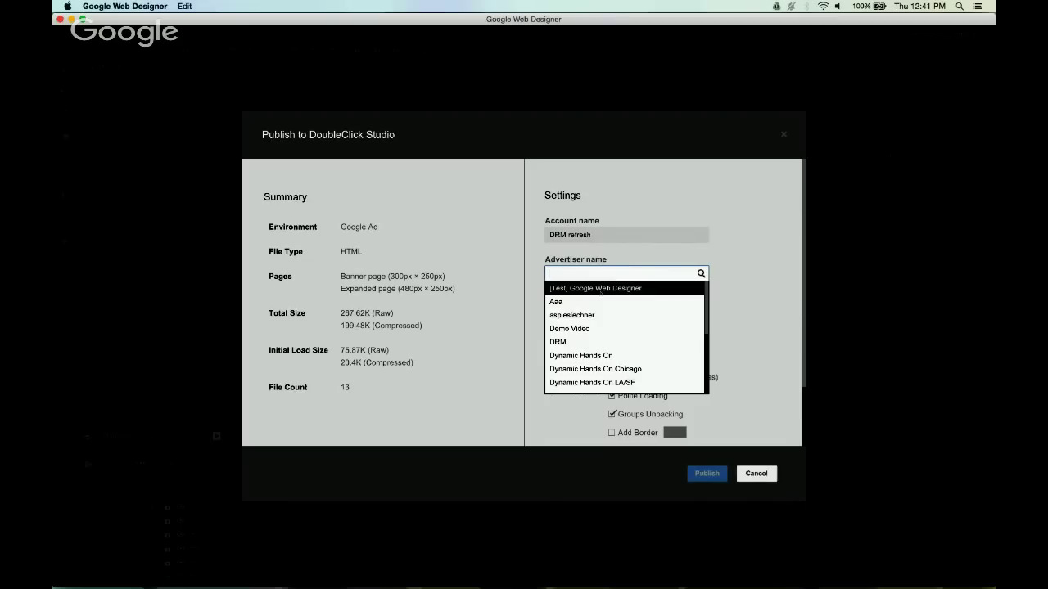
{"action": "left_click", "coordinate": [600, 290]}
{"action": "left_click", "coordinate": [606, 312]}
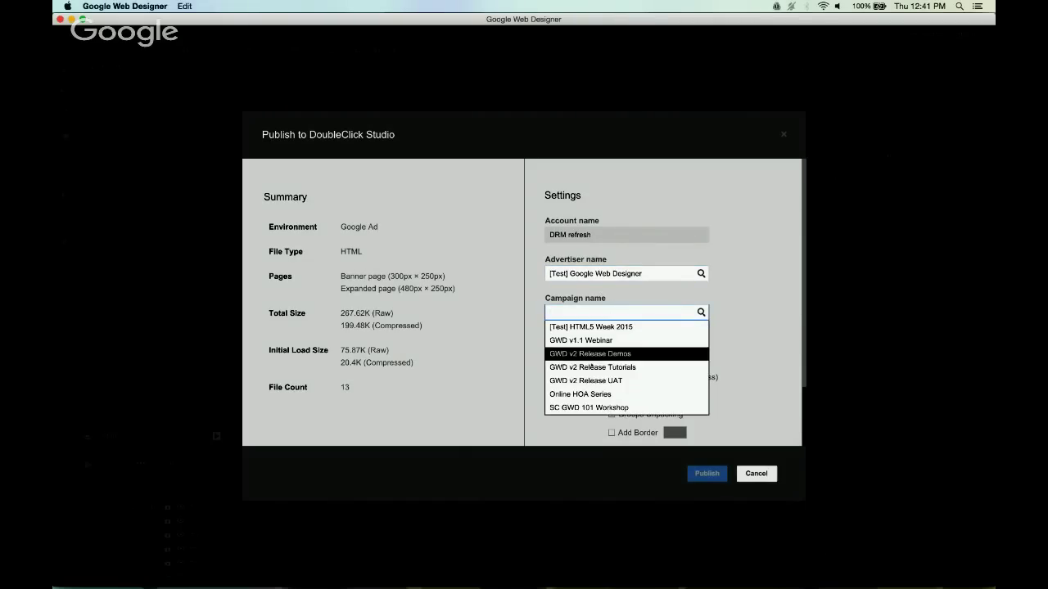
{"action": "left_click", "coordinate": [594, 394]}
- Create a new creative named My Example Creative for the publication
{"action": "left_click", "coordinate": [586, 349]}
{"action": "type", "text": "My Example"}
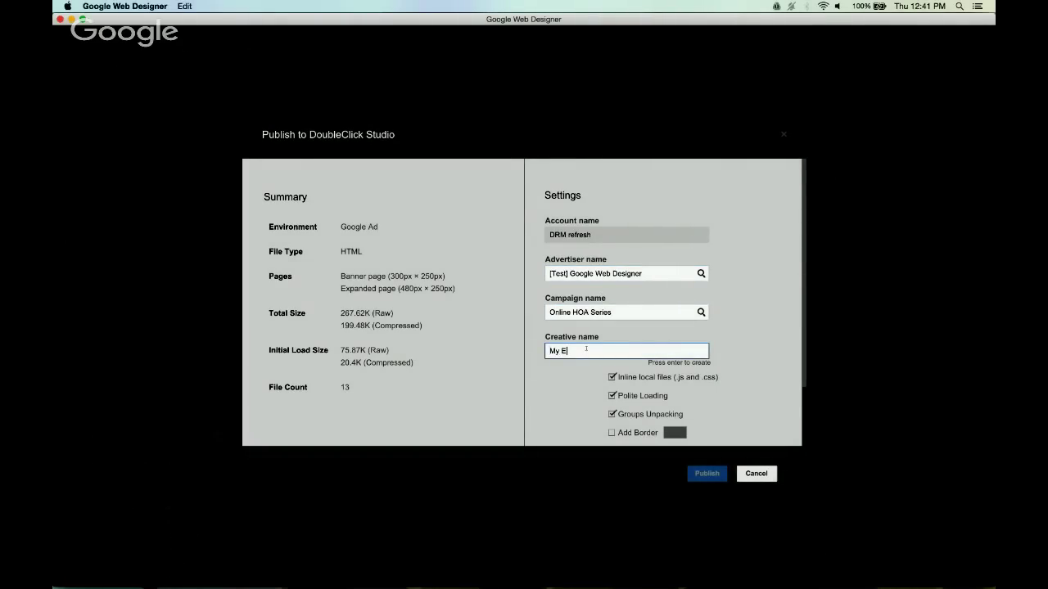
{"action": "key", "text": "BackSpace"}
{"action": "key", "text": "BackSpace"}
{"action": "key", "text": "BackSpace"}
{"action": "type", "text": "ple Creative"}
{"action": "key", "text": "Return"}
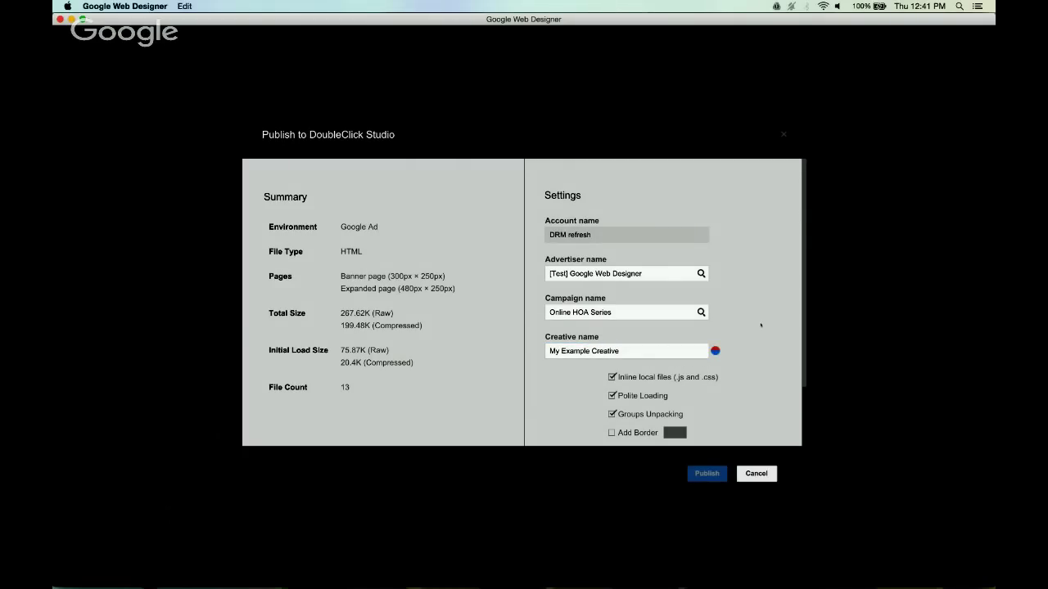
- Add a border, trying red, blue and grey before setting it to black 000000, and publish the creative to DoubleClick Studio
{"action": "scroll", "coordinate": [737, 336], "scroll_direction": "down", "scroll_amount": 3}
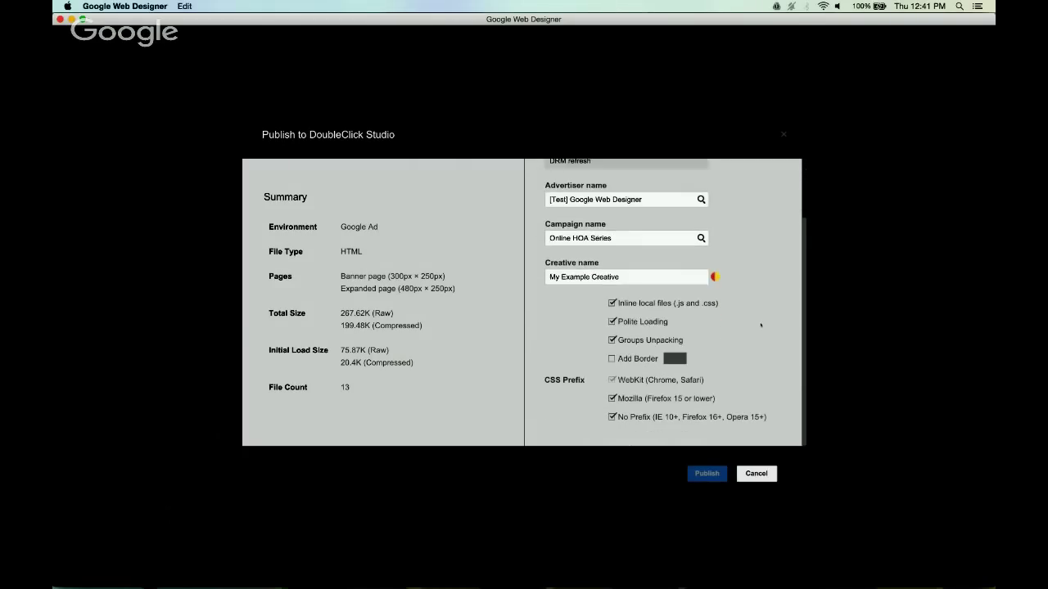
{"action": "left_click", "coordinate": [612, 359]}
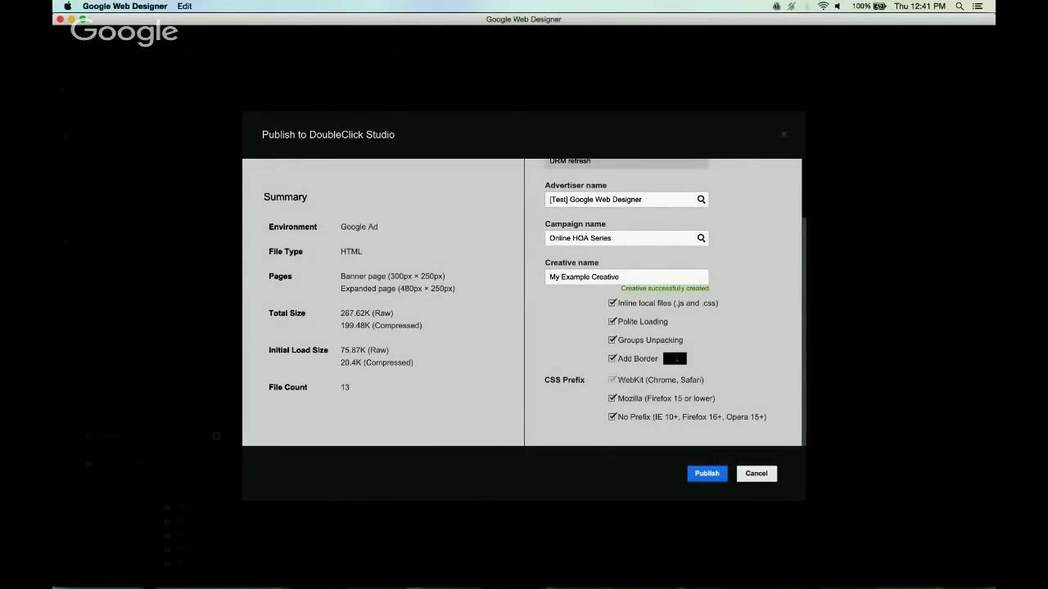
{"action": "left_click", "coordinate": [676, 359]}
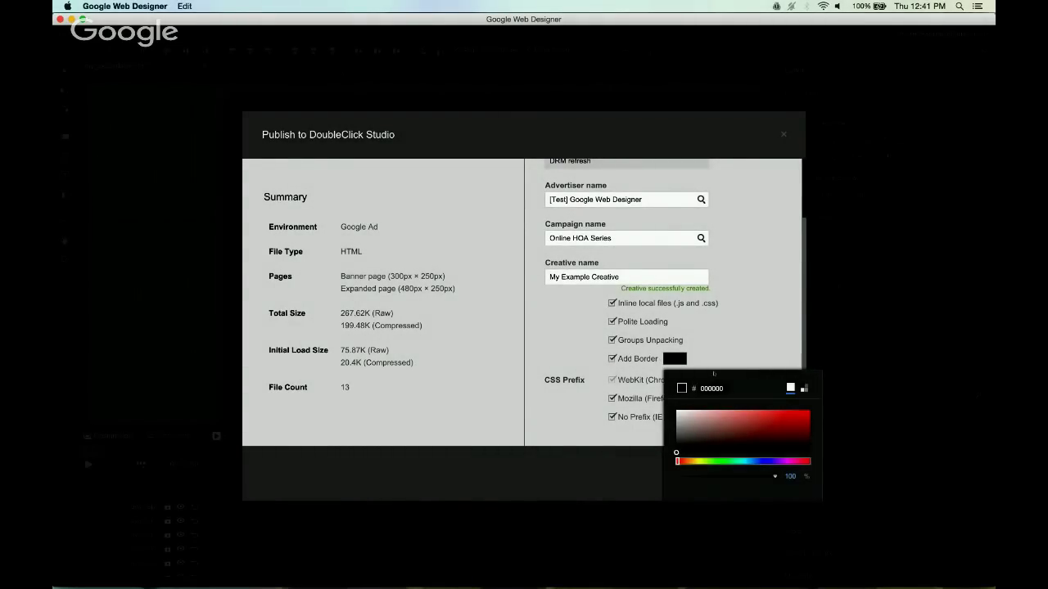
{"action": "left_click_drag", "start_coordinate": [732, 417], "coordinate": [774, 426]}
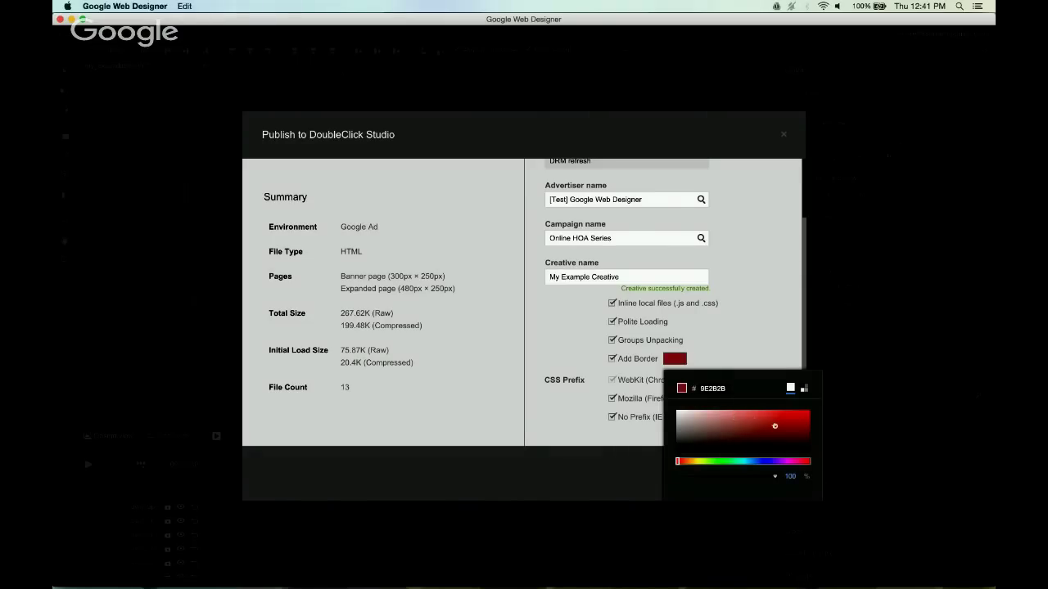
{"action": "left_click", "coordinate": [765, 462]}
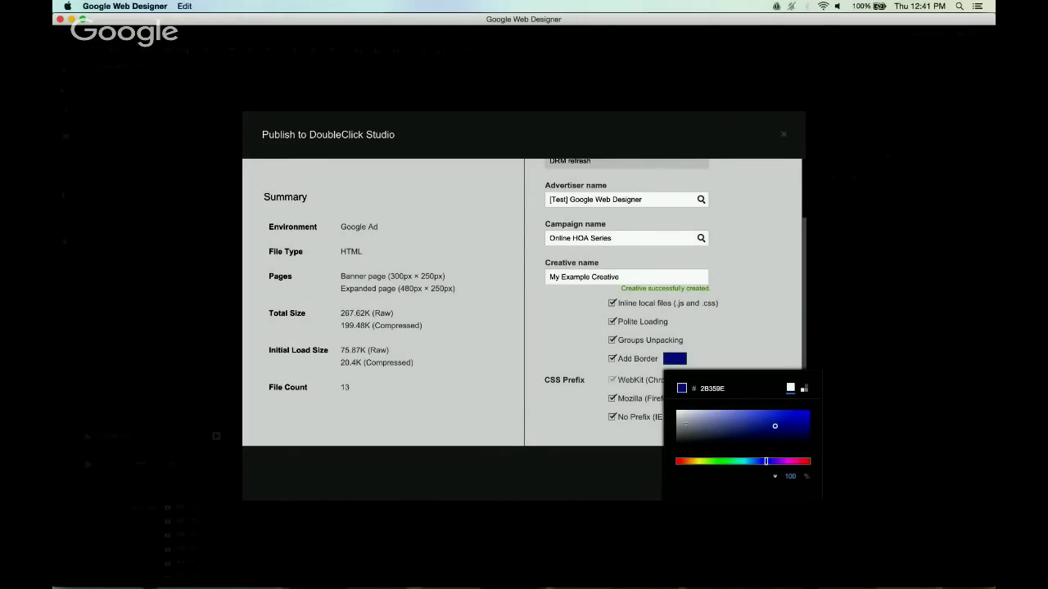
{"action": "left_click", "coordinate": [680, 418]}
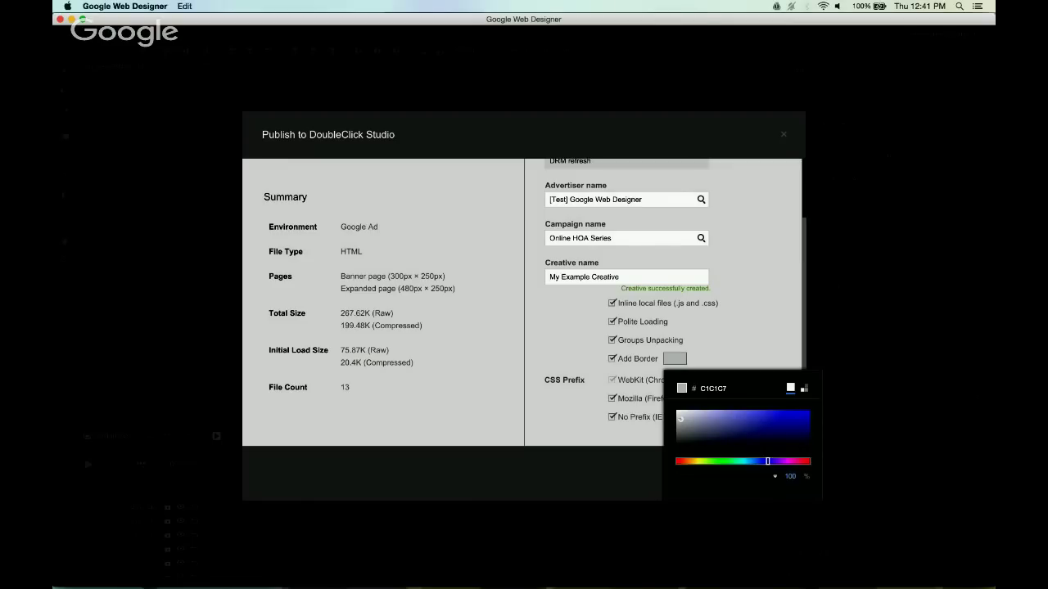
{"action": "left_click_drag", "start_coordinate": [680, 420], "coordinate": [671, 459]}
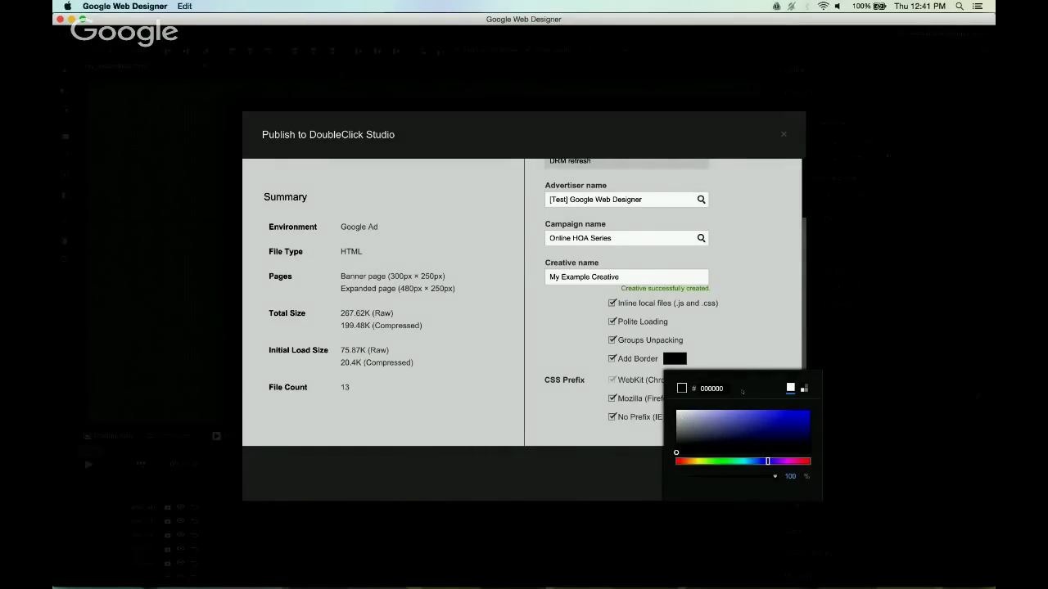
{"action": "left_click", "coordinate": [745, 349]}
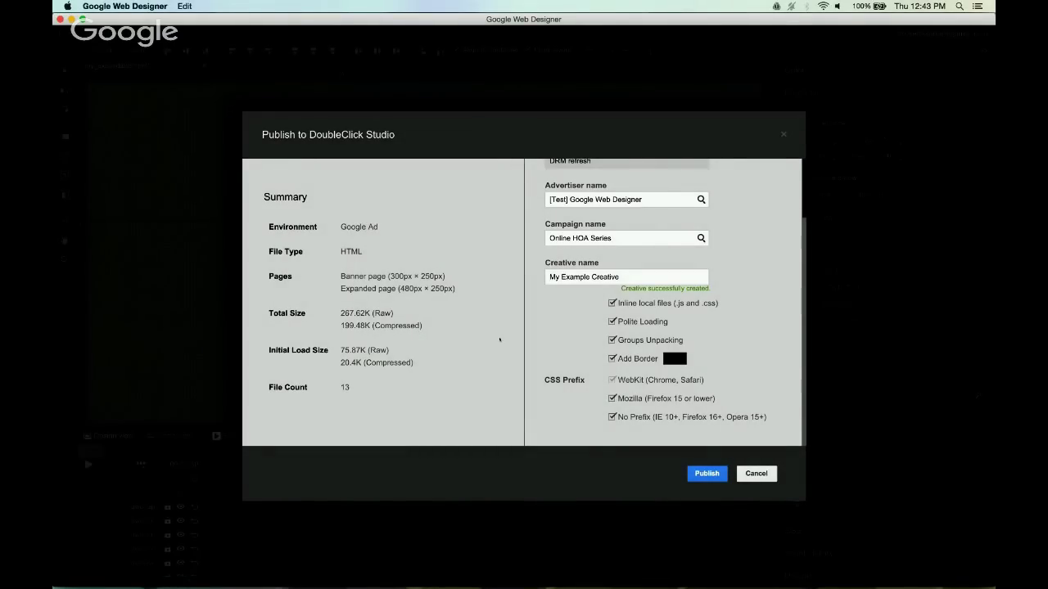
{"action": "left_click", "coordinate": [706, 474]}
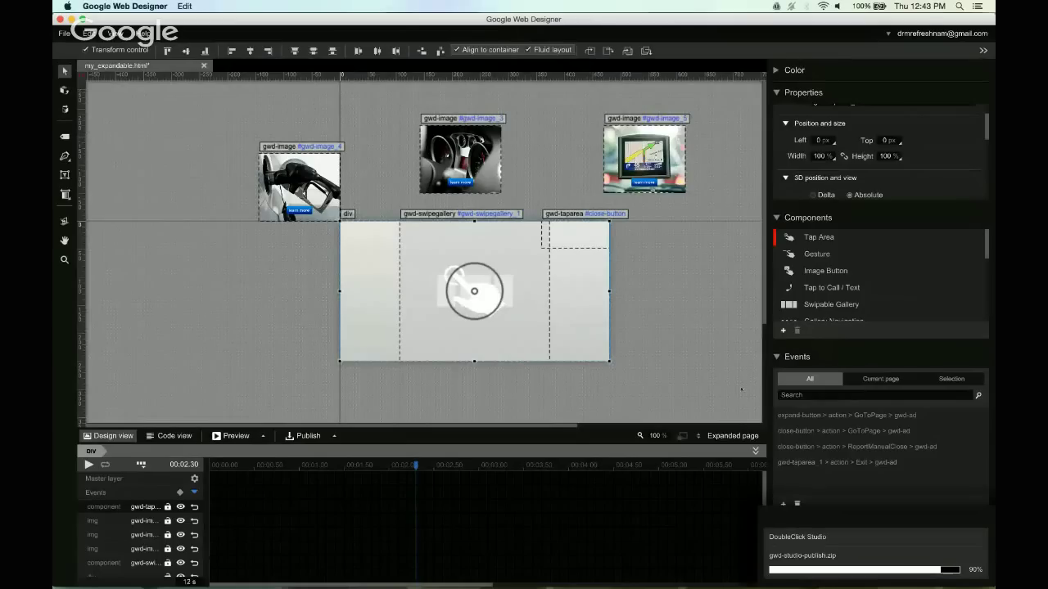
- Look through the Page events offered for the expanded page in a new event, and close it without saving
{"action": "left_click", "coordinate": [723, 326]}
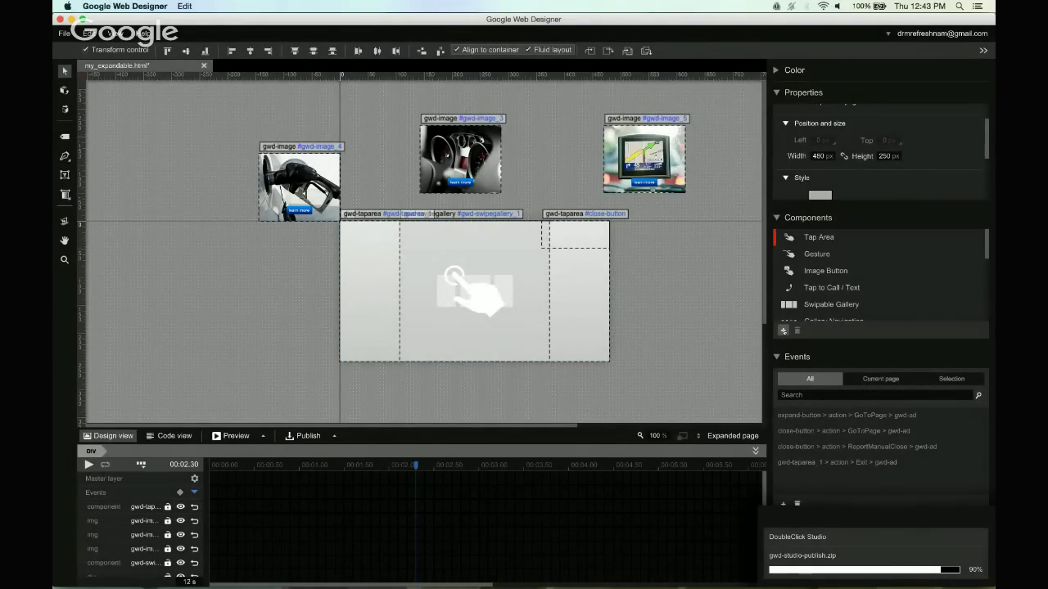
{"action": "left_click", "coordinate": [784, 505]}
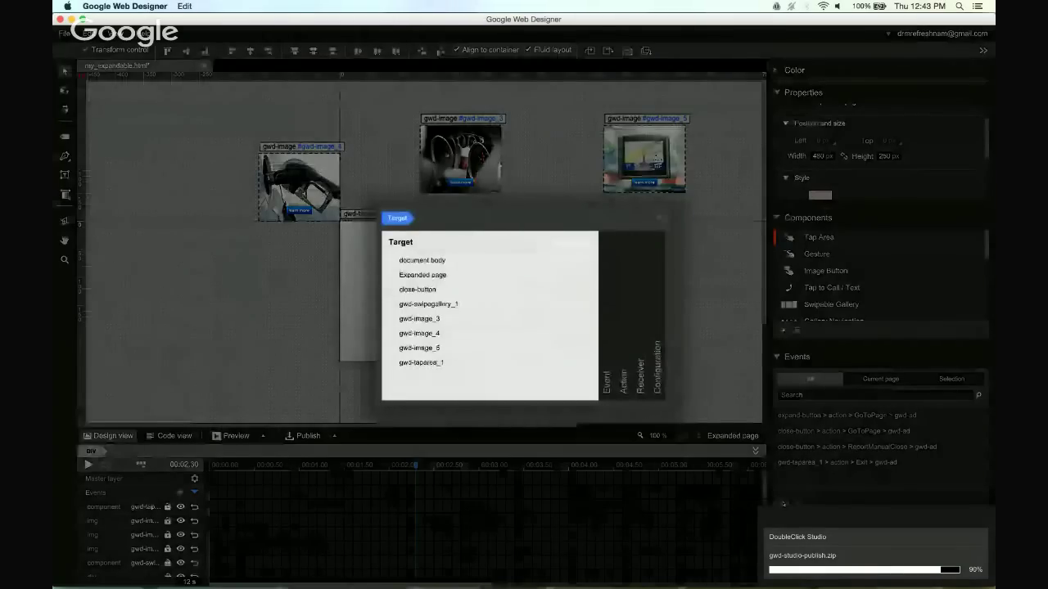
{"action": "left_click", "coordinate": [477, 276]}
{"action": "left_click", "coordinate": [456, 291]}
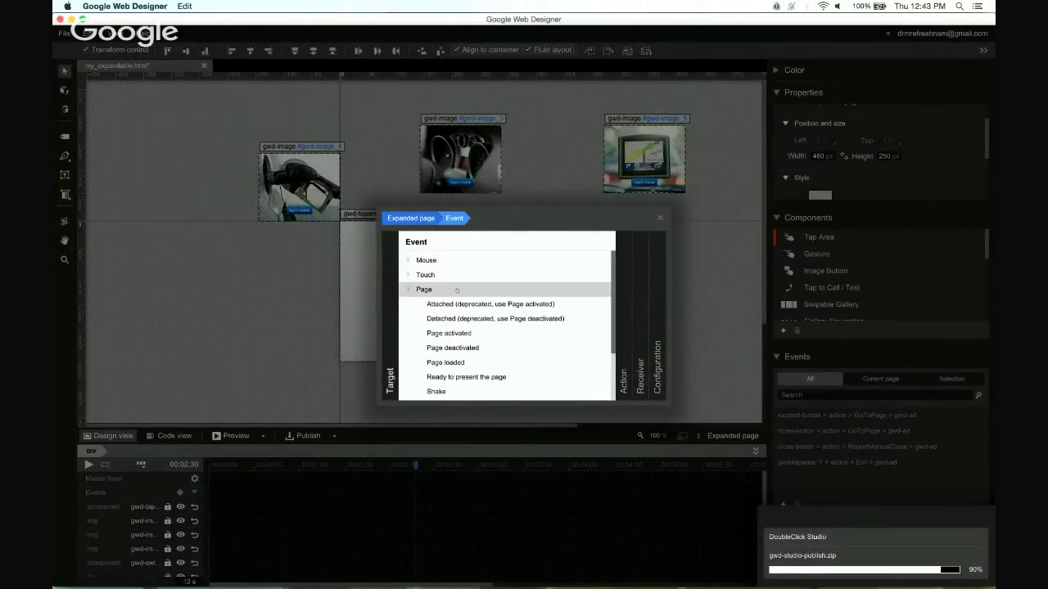
{"action": "scroll", "coordinate": [496, 336], "scroll_direction": "down", "scroll_amount": 3}
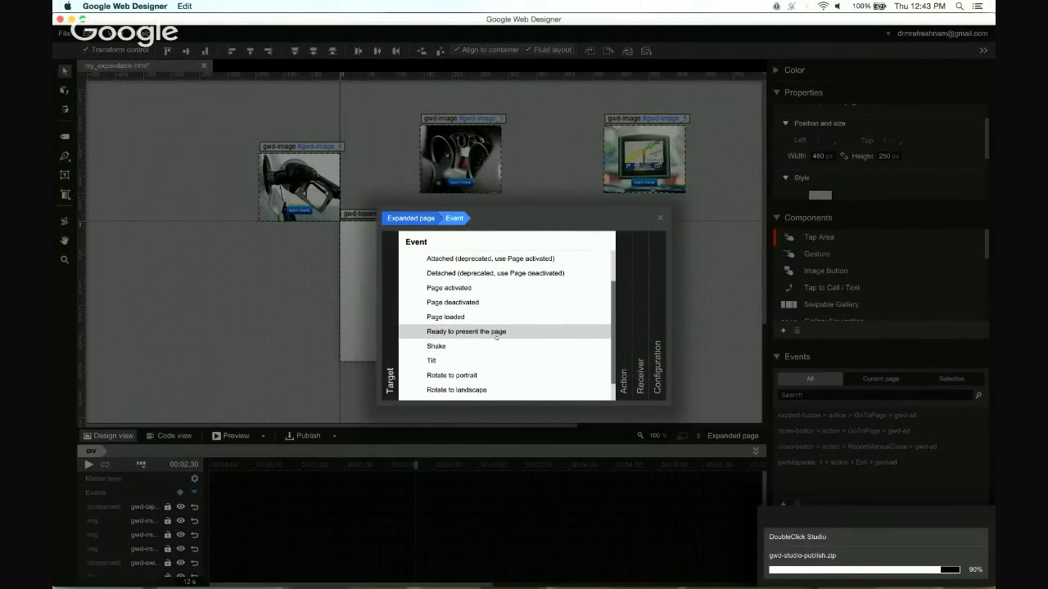
{"action": "scroll", "coordinate": [496, 339], "scroll_direction": "down", "scroll_amount": 1}
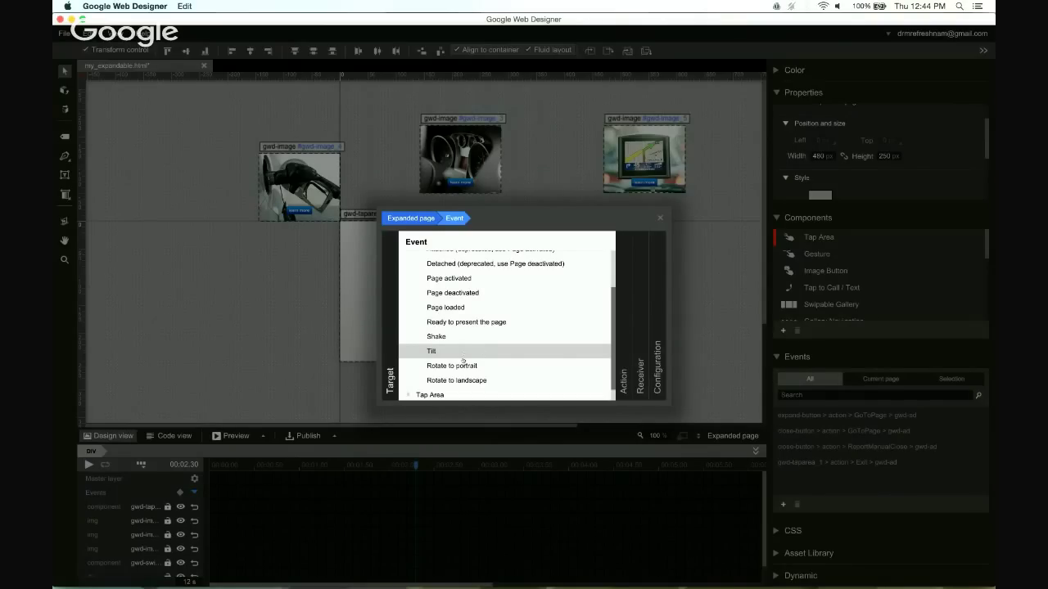
{"action": "left_click", "coordinate": [661, 219]}
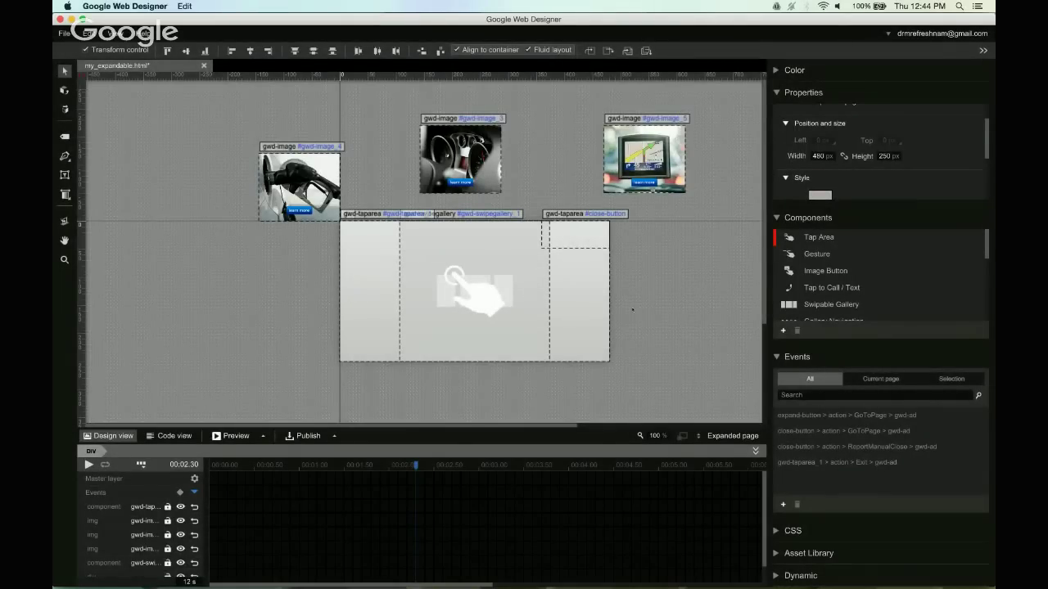
- Switch to DoubleClick Studio in Chrome, open My Example Creative and examine its uploaded files, total file size and components
{"action": "key", "text": "super+Tab"}
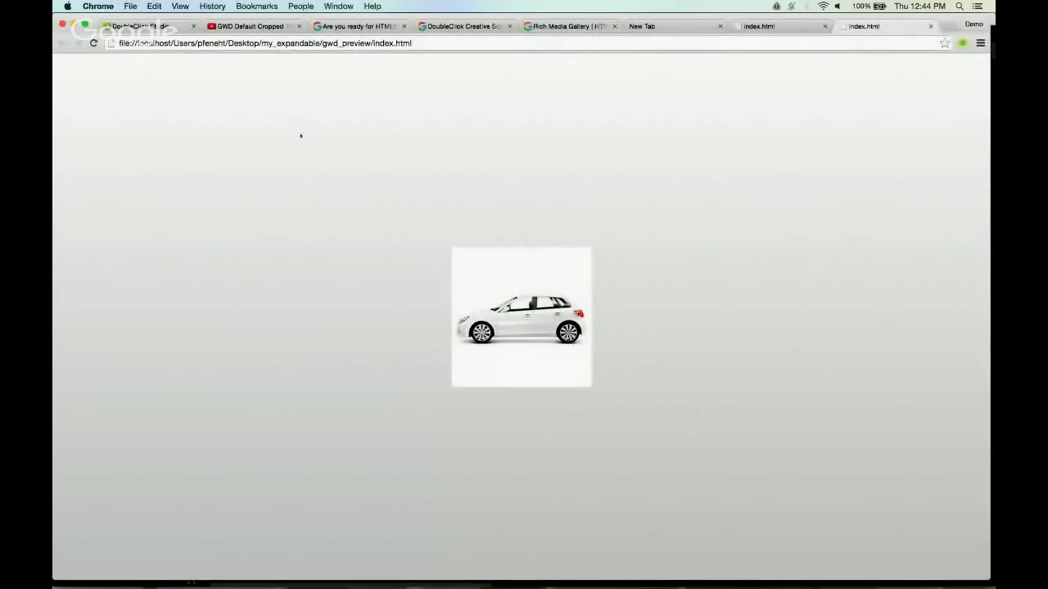
{"action": "left_click", "coordinate": [139, 26]}
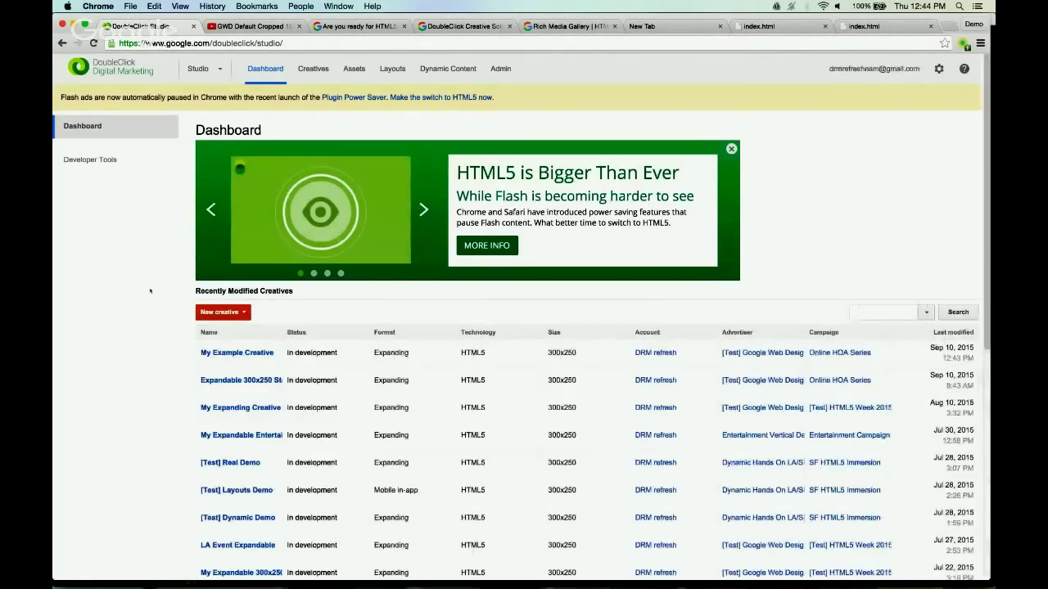
{"action": "left_click", "coordinate": [246, 353]}
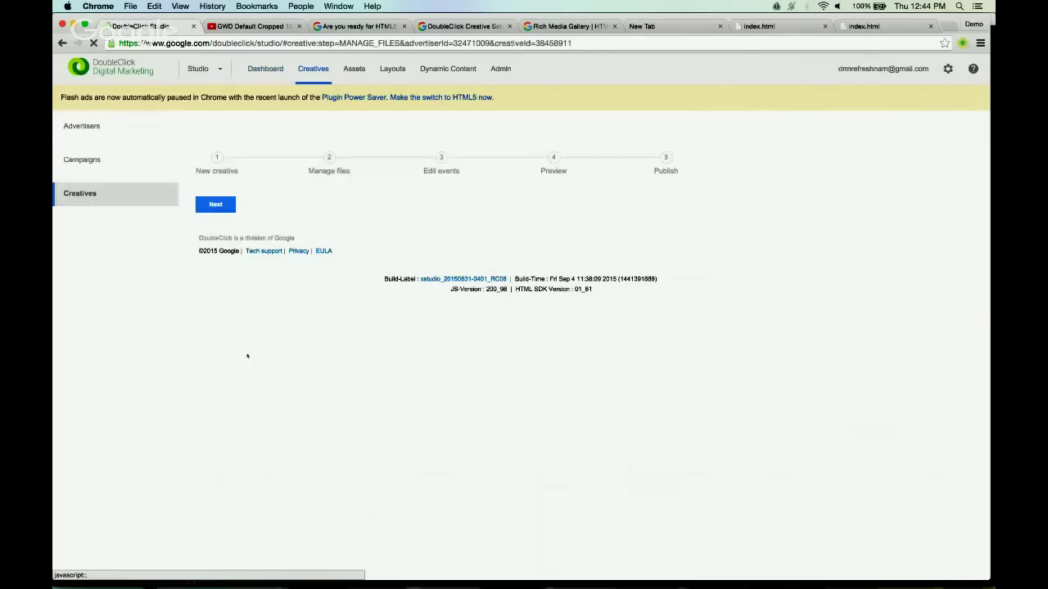
{"action": "scroll", "coordinate": [492, 299], "scroll_direction": "down", "scroll_amount": 2}
{"action": "scroll", "coordinate": [492, 299], "scroll_direction": "up", "scroll_amount": 2}
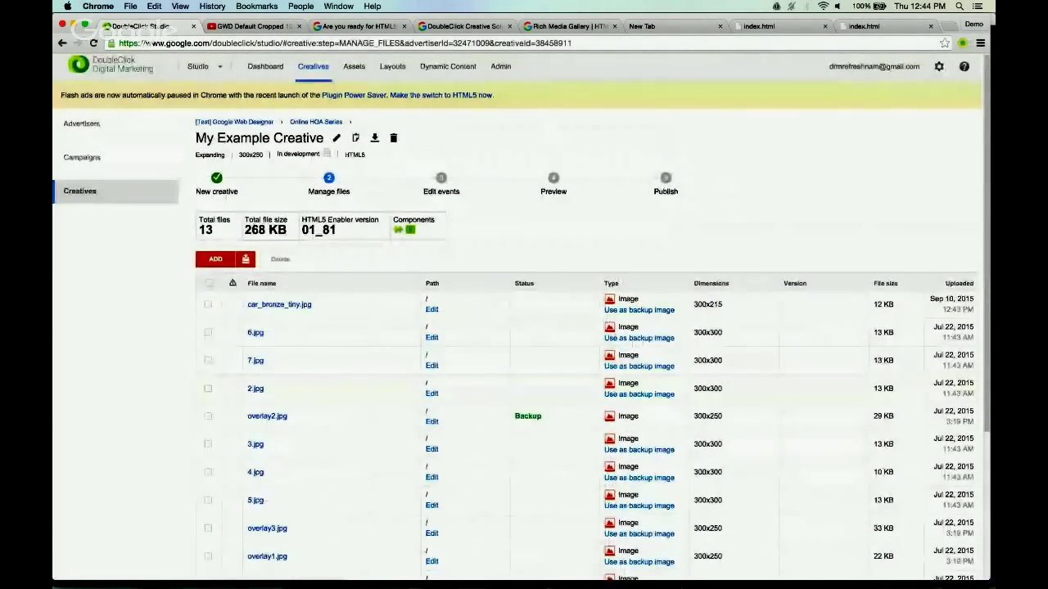
{"action": "double_click", "coordinate": [254, 229]}
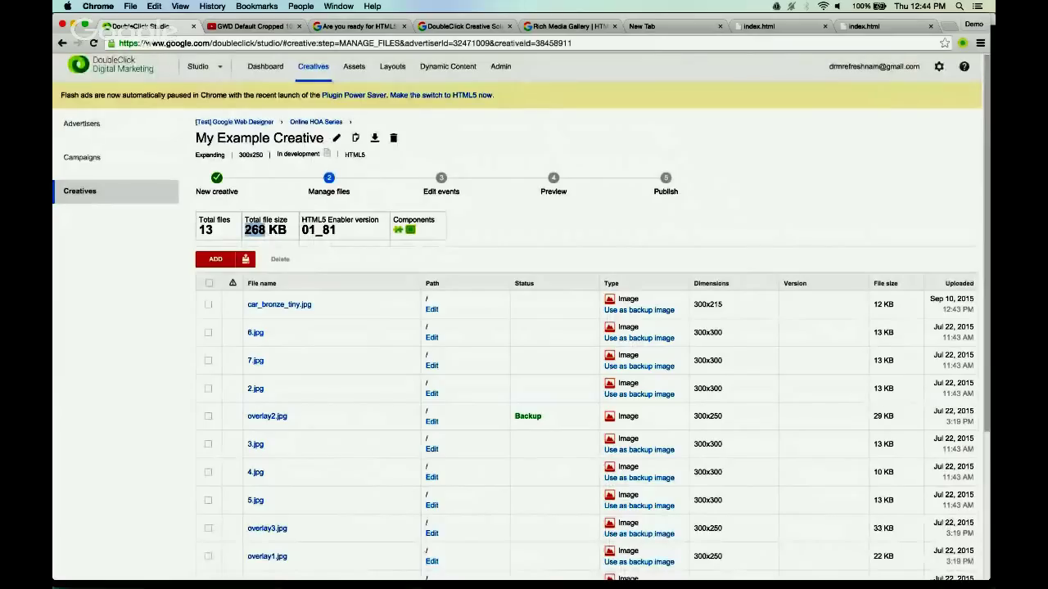
{"action": "left_click", "coordinate": [255, 229]}
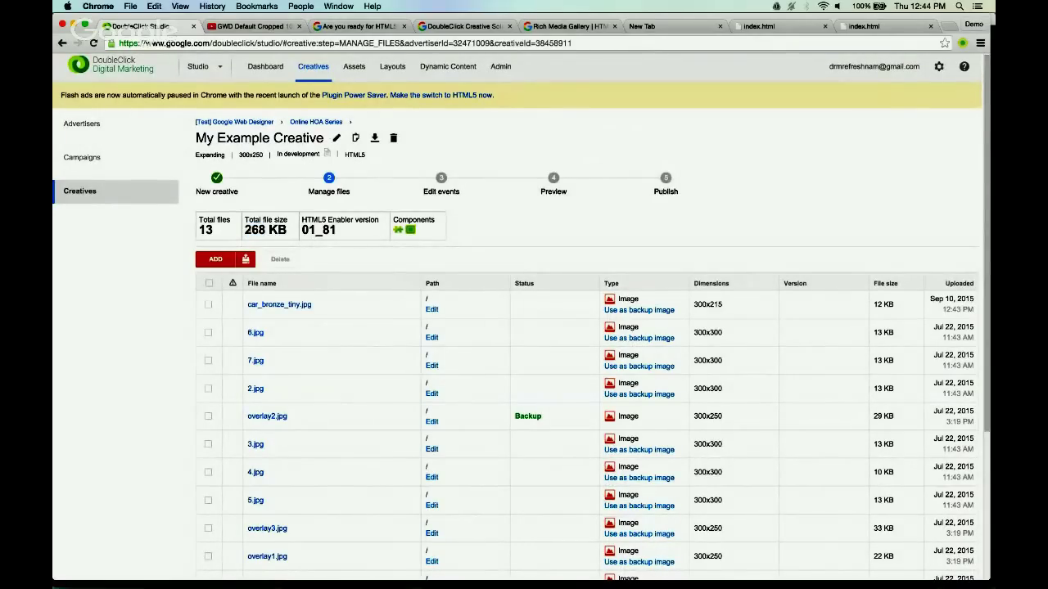
{"action": "left_click_drag", "start_coordinate": [244, 230], "coordinate": [287, 230]}
{"action": "left_click", "coordinate": [266, 230]}
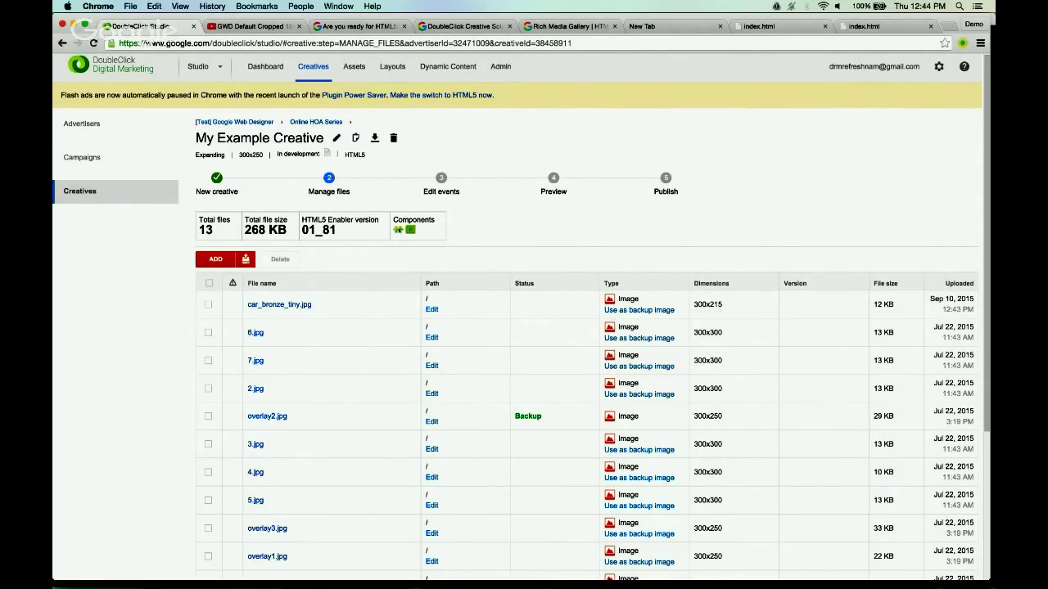
{"action": "mouse_move", "coordinate": [405, 230]}
- Review the creative's exit and counter events, and test its expansion and exit in the Studio preview, closing the exit page
{"action": "left_click", "coordinate": [441, 178]}
{"action": "mouse_move", "coordinate": [556, 277]}
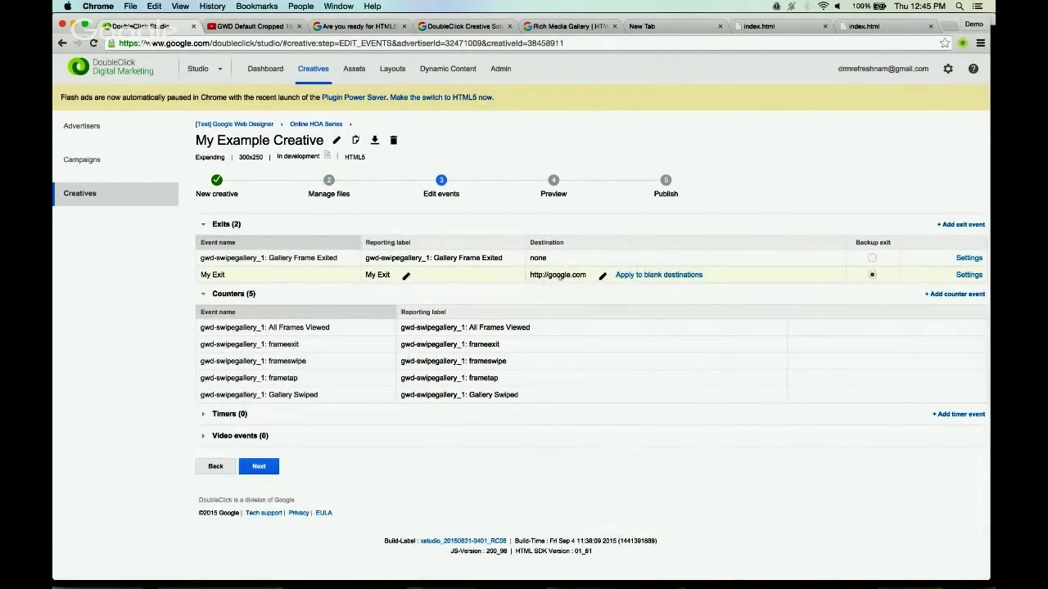
{"action": "left_click", "coordinate": [554, 181]}
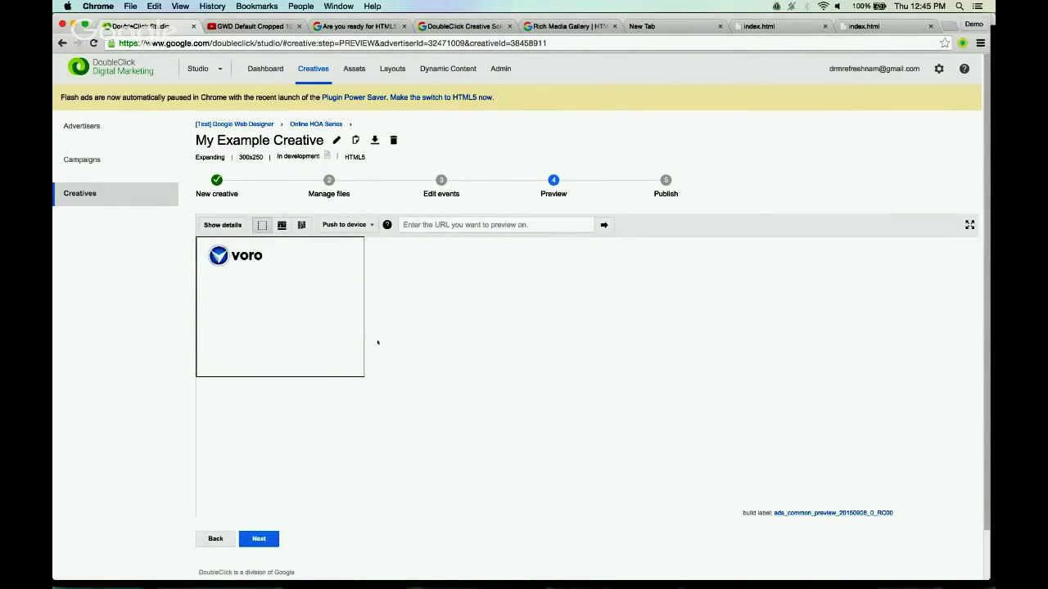
{"action": "left_click", "coordinate": [294, 316]}
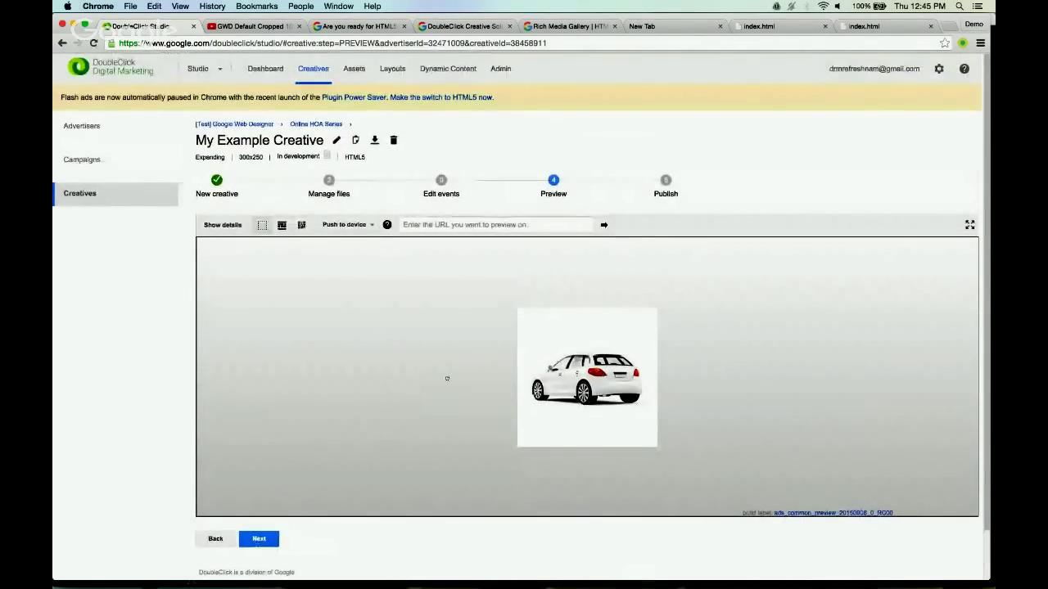
{"action": "left_click", "coordinate": [447, 378]}
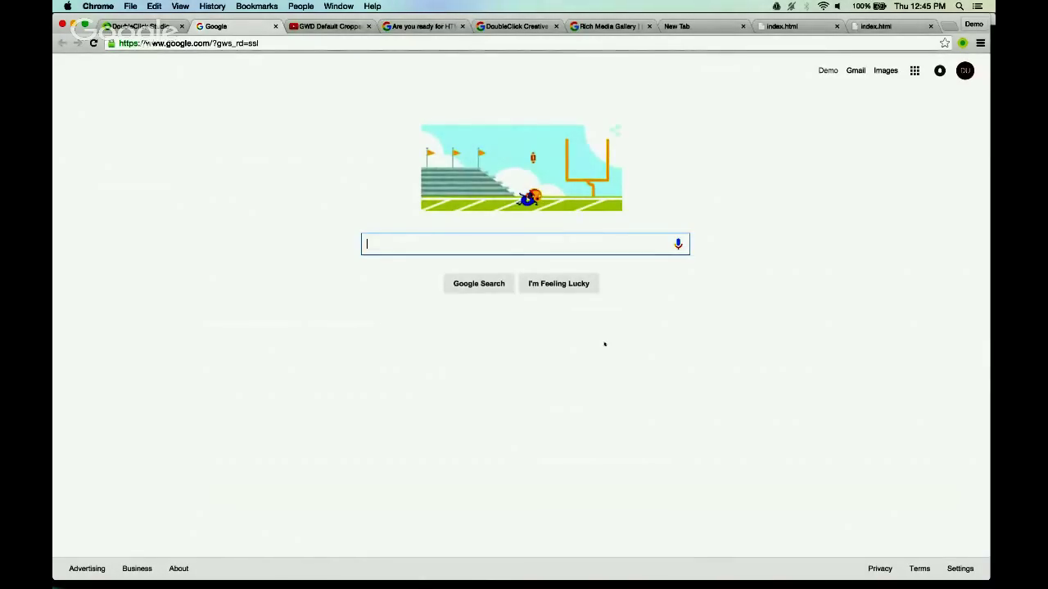
{"action": "key", "text": "super+w"}
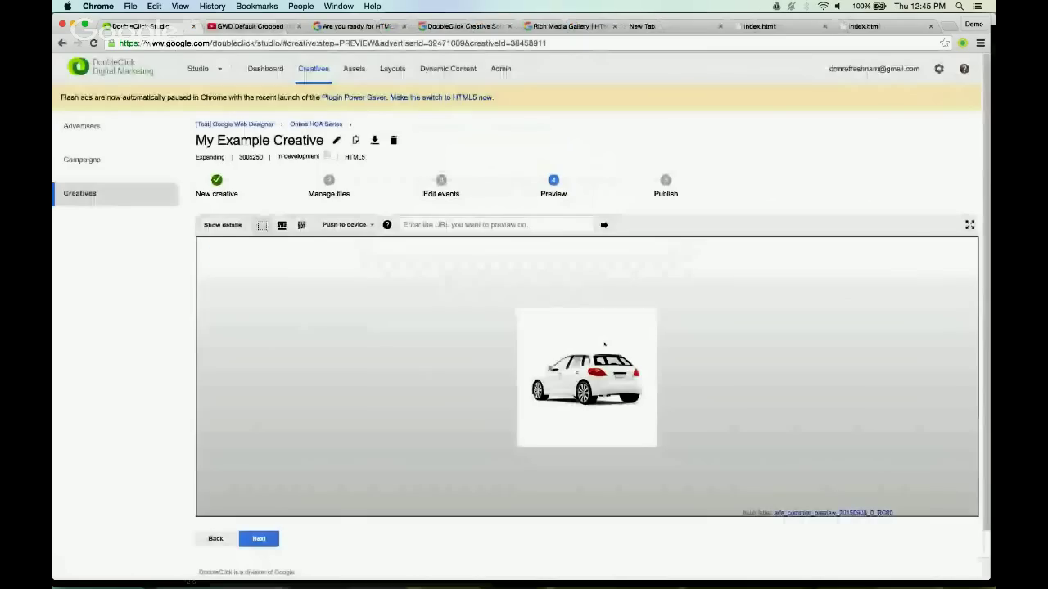
- Switch to Google Web Designer, place the tap area below the div, and move the swipeable gallery just below the first image in the layer order
{"action": "key", "text": "super+Tab"}
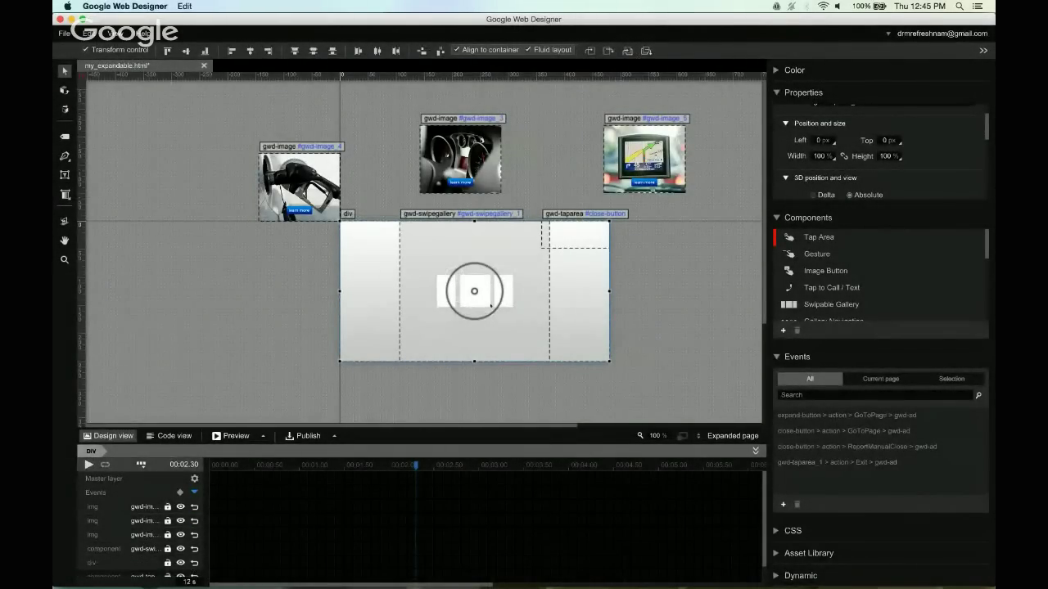
{"action": "left_click", "coordinate": [518, 300]}
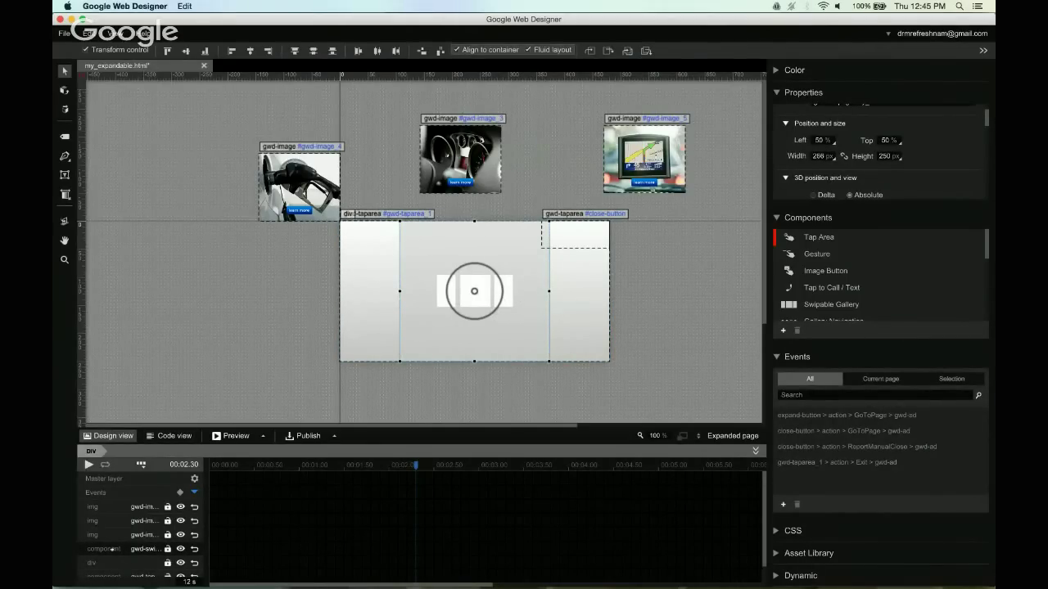
{"action": "left_click_drag", "start_coordinate": [123, 521], "coordinate": [109, 520]}
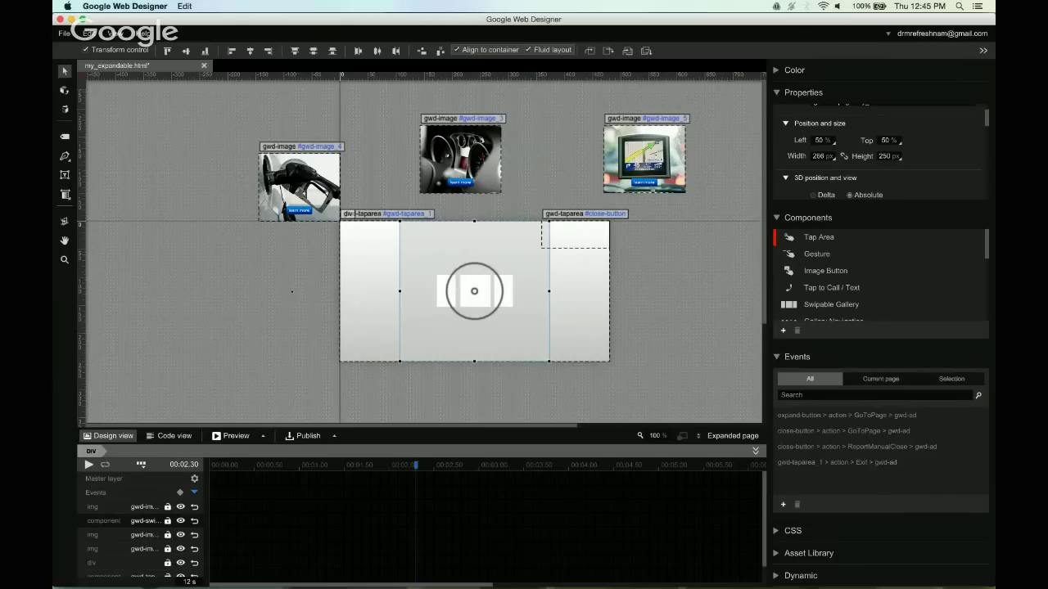
{"action": "key", "text": "super+Tab"}
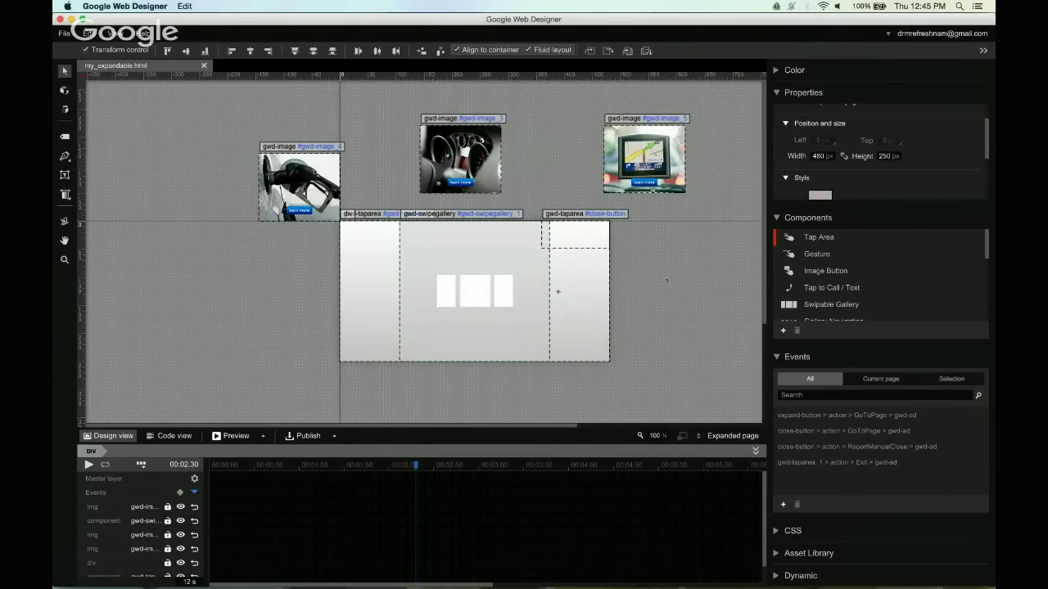
- Create a blank 300 x 250 banner ad named my_DCM_creative for the DoubleClick environment with Quick animation mode
{"action": "left_click", "coordinate": [64, 33]}
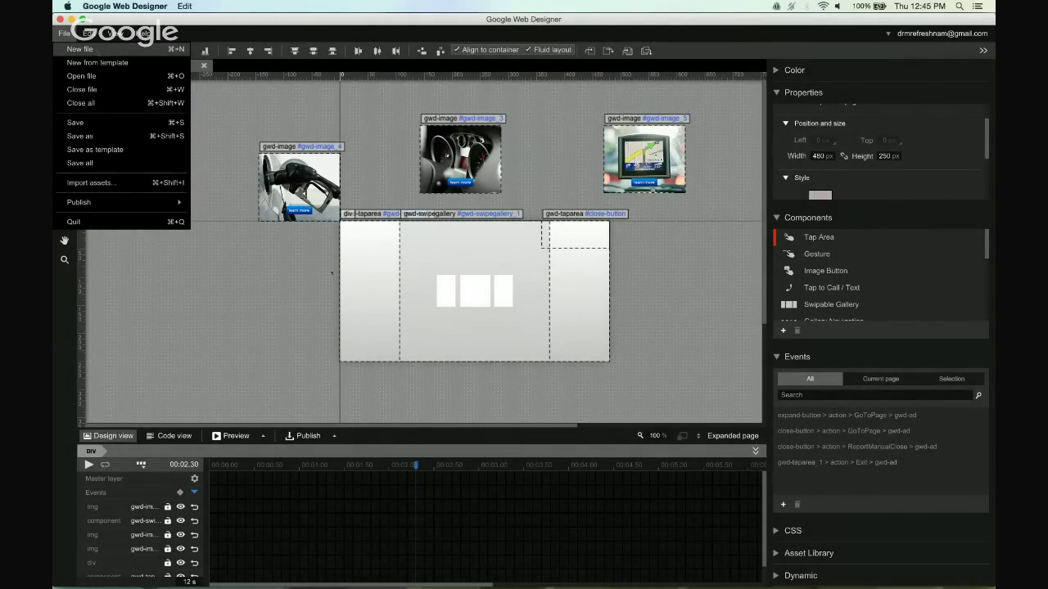
{"action": "key", "text": "Return"}
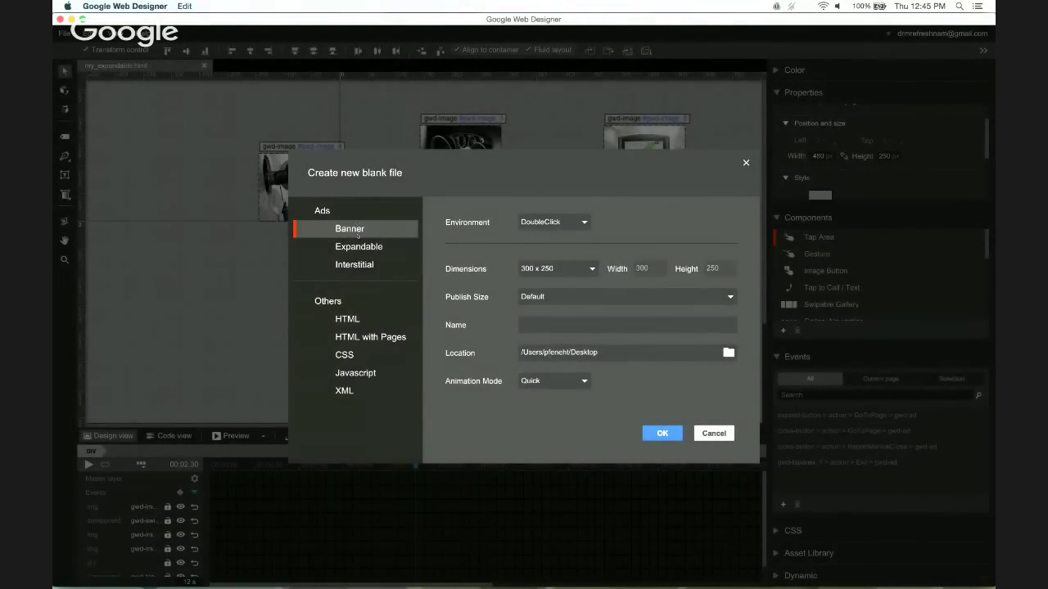
{"action": "left_click", "coordinate": [549, 226]}
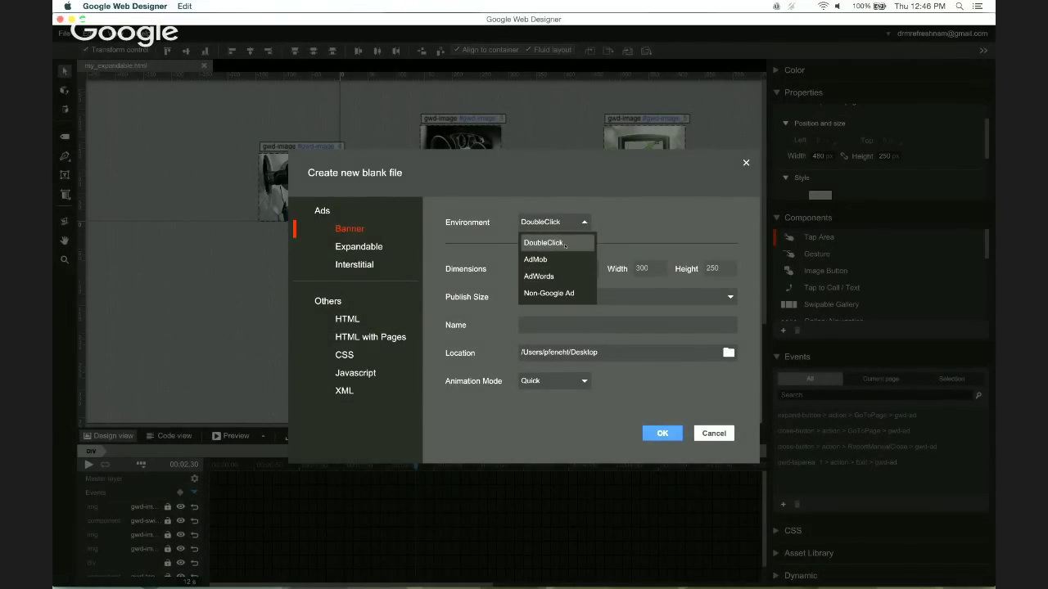
{"action": "left_click", "coordinate": [548, 242]}
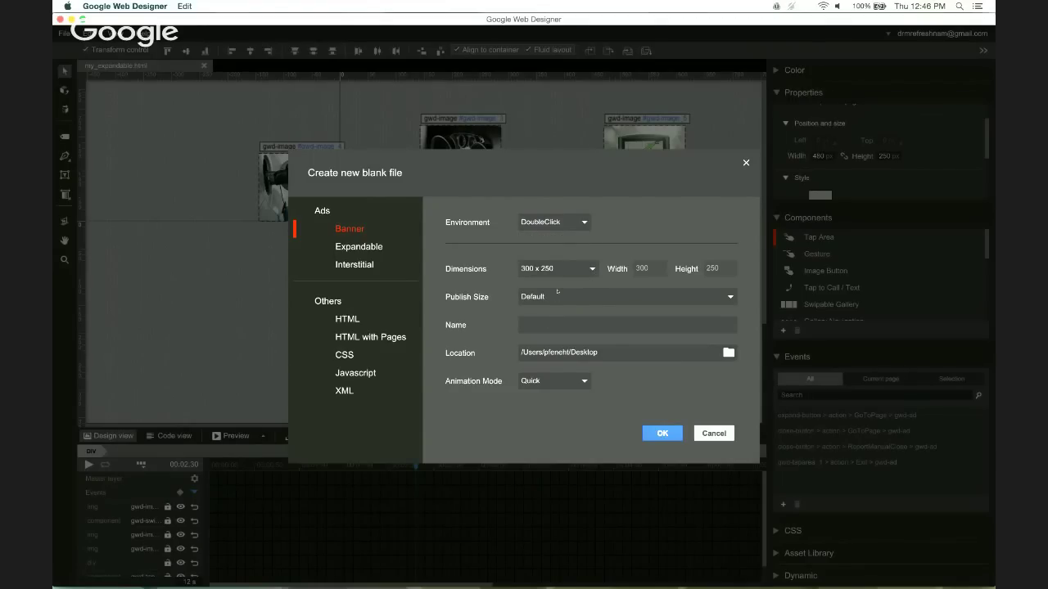
{"action": "type", "text": "my_DCM_creative"}
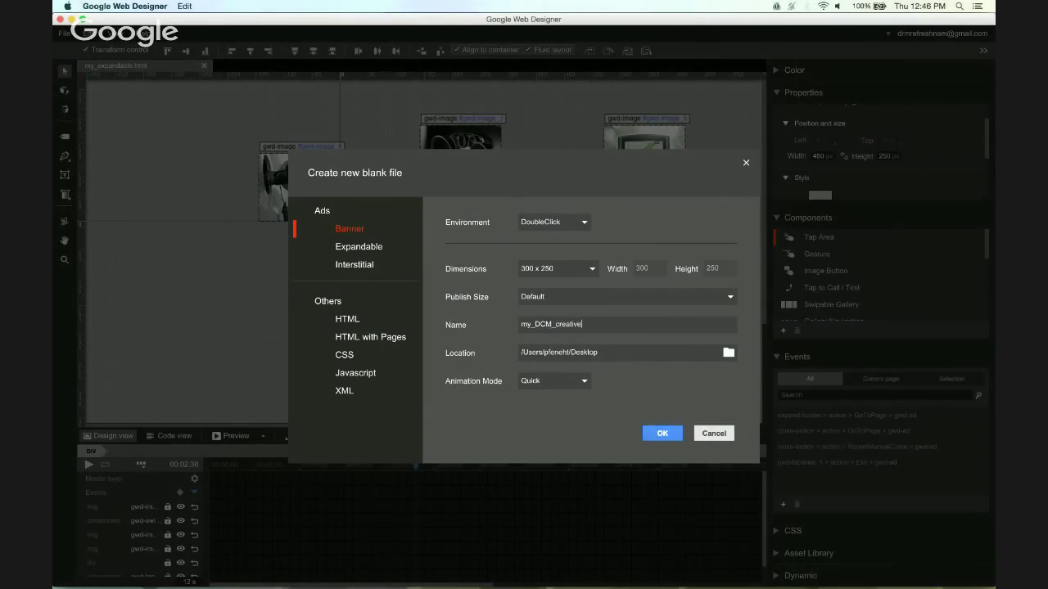
{"action": "key", "text": "Return"}
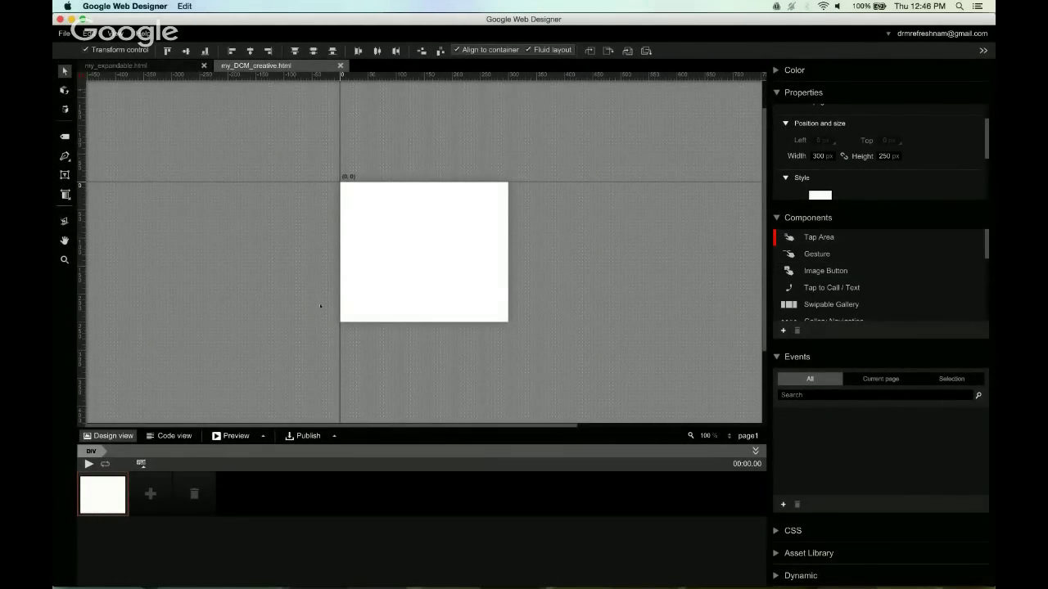
- Place a tap area at about left 40, top 53 px on the banner and give it a Touch/Click event triggering the Google Ad Exit on gwd-ad
{"action": "left_click_drag", "start_coordinate": [819, 237], "coordinate": [375, 226]}
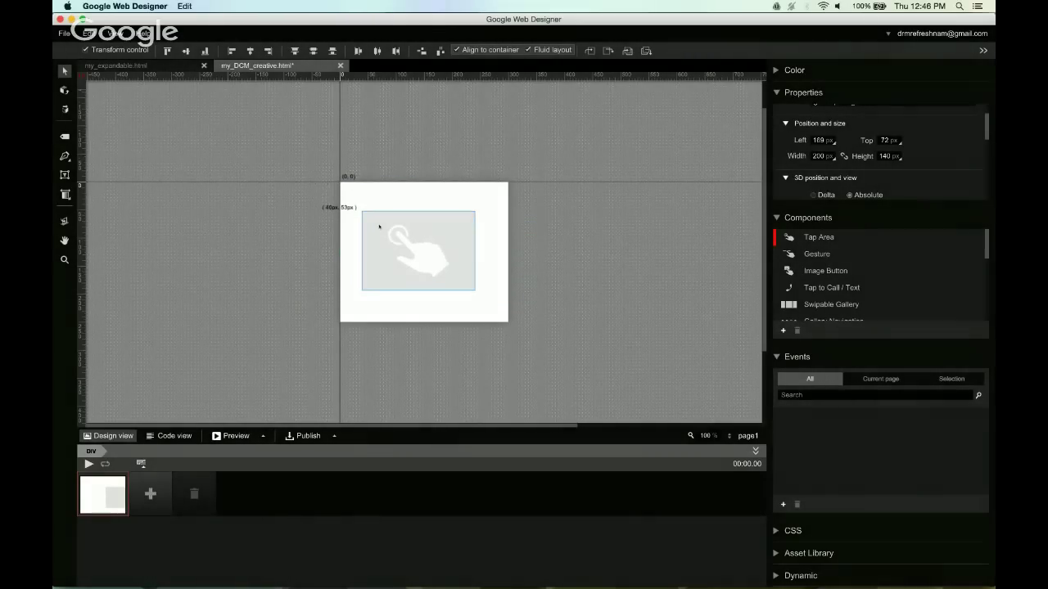
{"action": "right_click", "coordinate": [374, 226]}
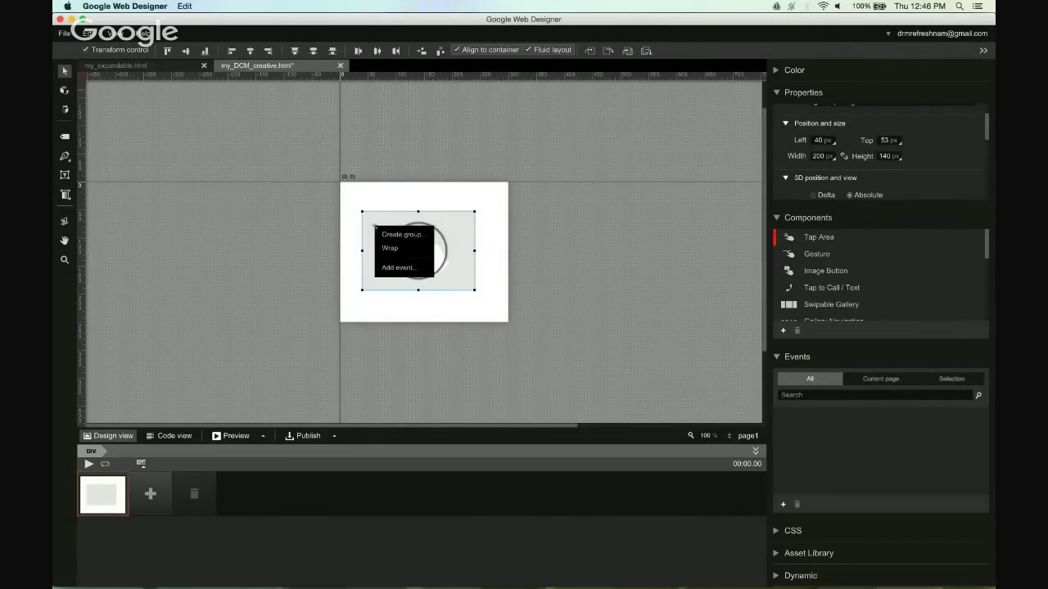
{"action": "left_click", "coordinate": [400, 269]}
{"action": "left_click", "coordinate": [434, 288]}
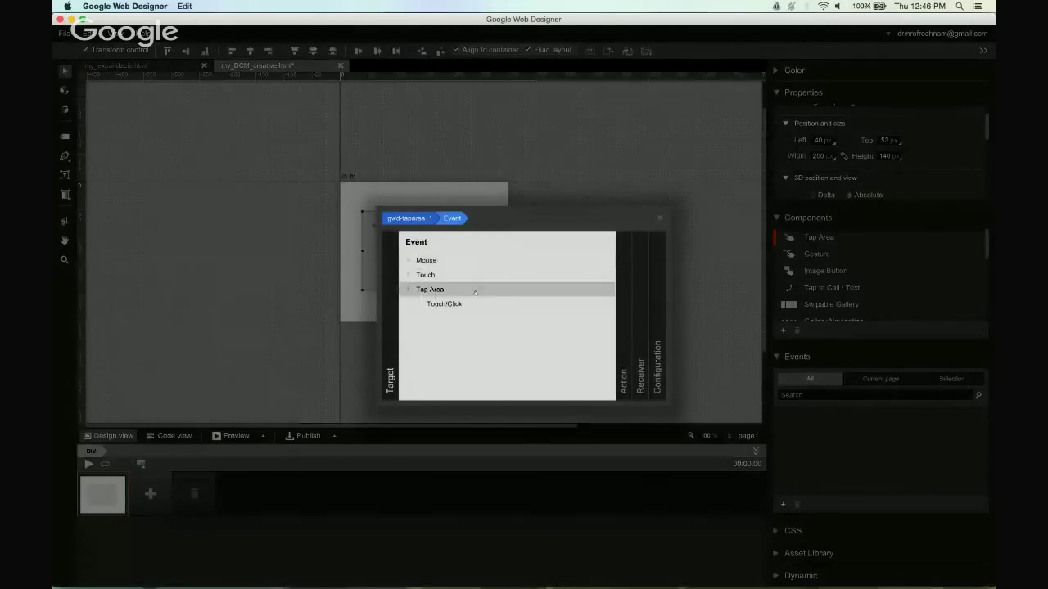
{"action": "left_click", "coordinate": [446, 304]}
{"action": "left_click", "coordinate": [466, 292]}
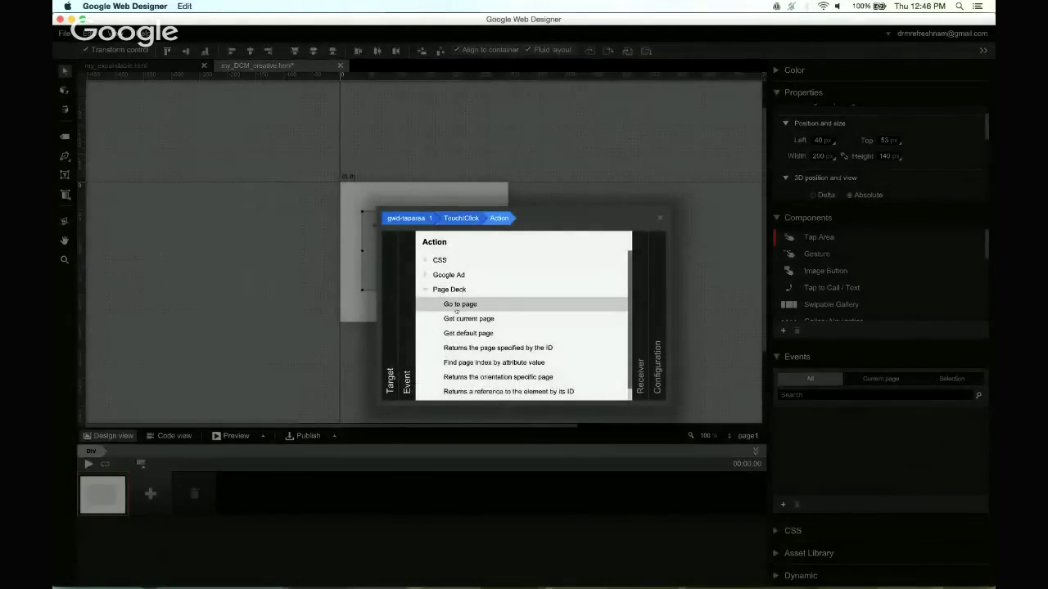
{"action": "left_click", "coordinate": [455, 276]}
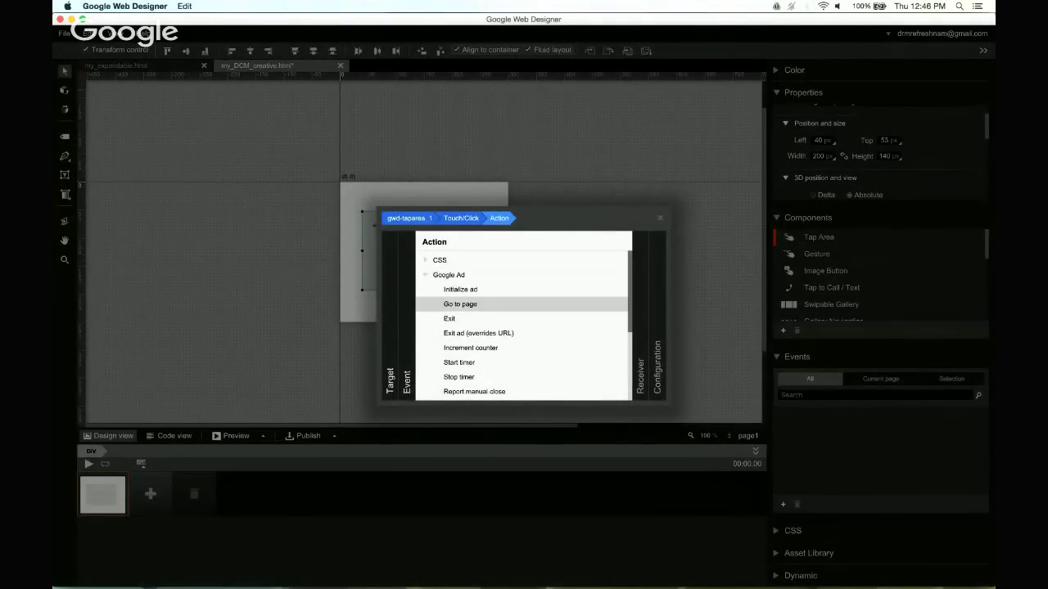
{"action": "left_click", "coordinate": [461, 318]}
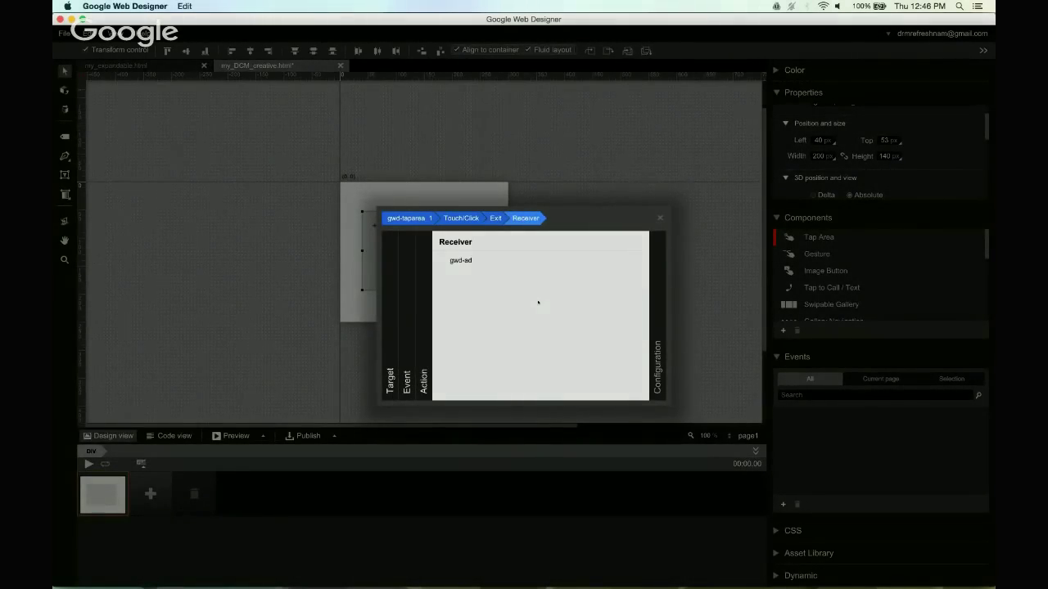
{"action": "left_click", "coordinate": [519, 261]}
{"action": "left_click", "coordinate": [578, 263]}
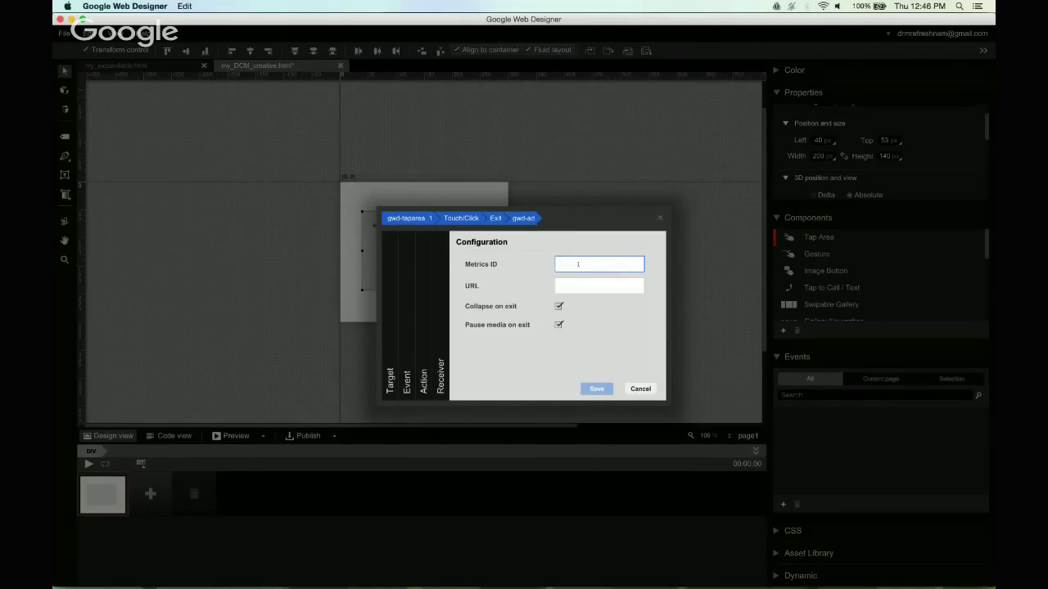
{"action": "type", "text": "exit"}
{"action": "key", "text": "Tab"}
{"action": "type", "text": "http://google.com"}
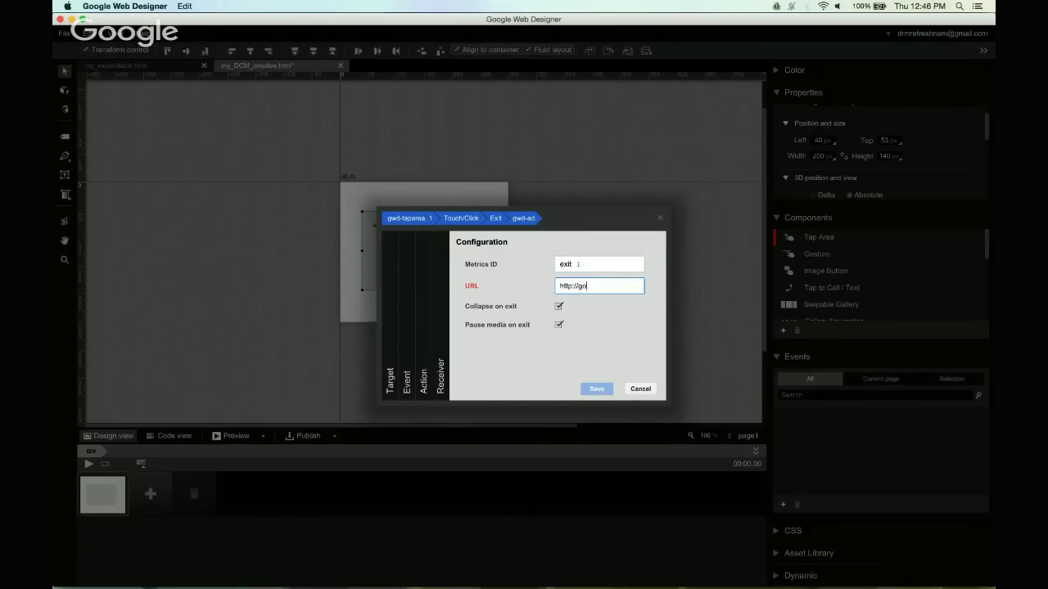
{"action": "key", "text": "Tab"}
{"action": "left_click", "coordinate": [597, 388]}
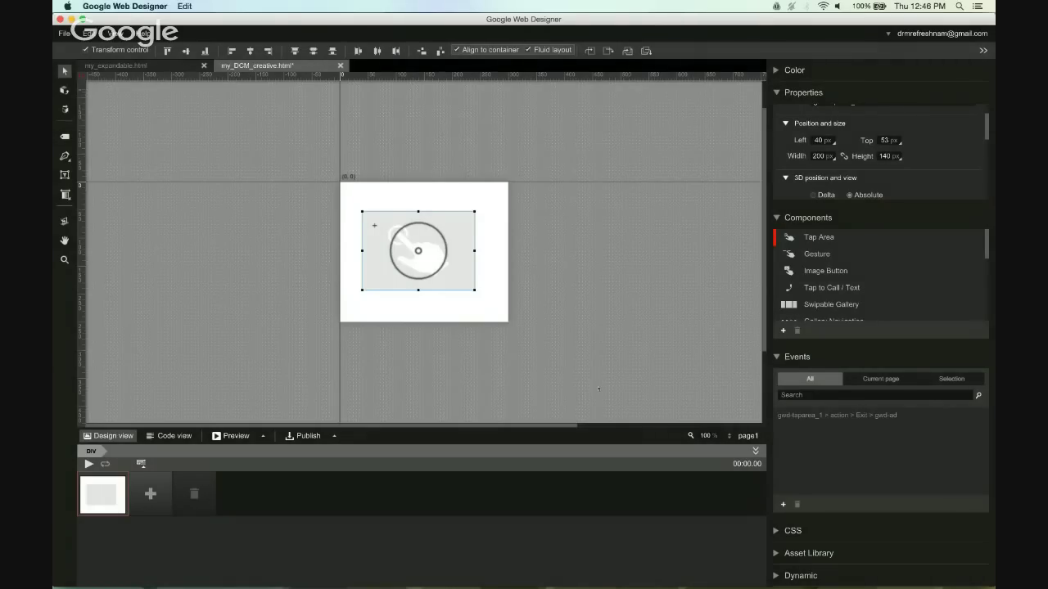
- Publish the banner locally as the zip my_DCM_creative with a black border added
{"action": "left_click", "coordinate": [334, 436]}
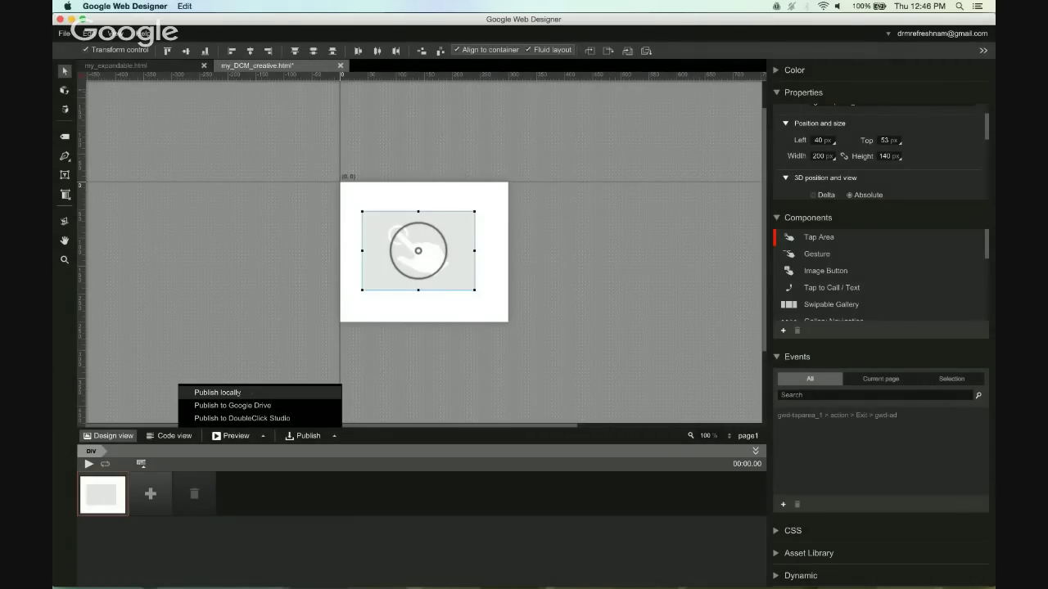
{"action": "left_click", "coordinate": [217, 393]}
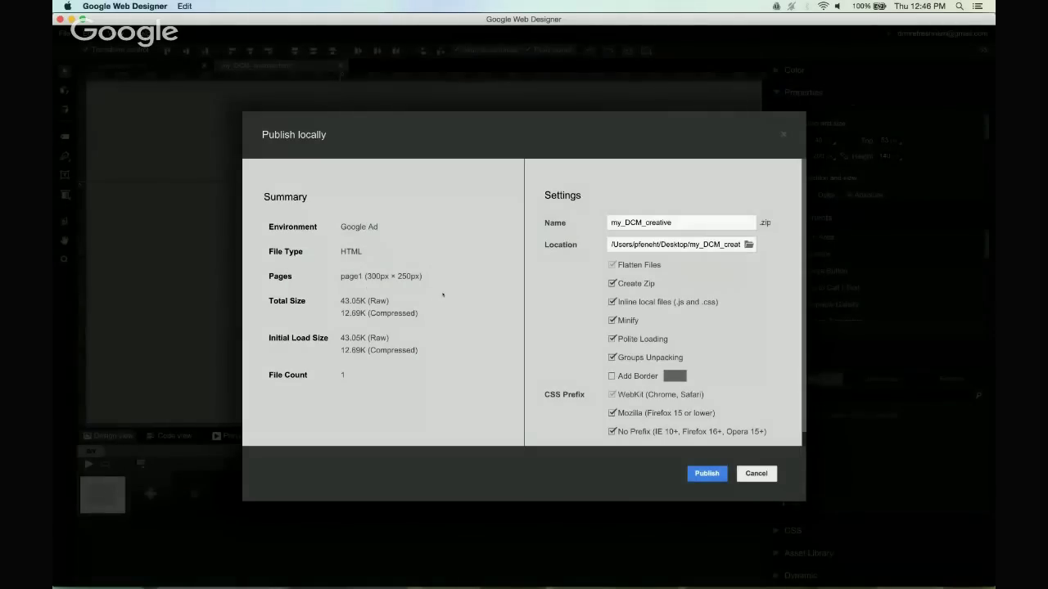
{"action": "left_click", "coordinate": [612, 376]}
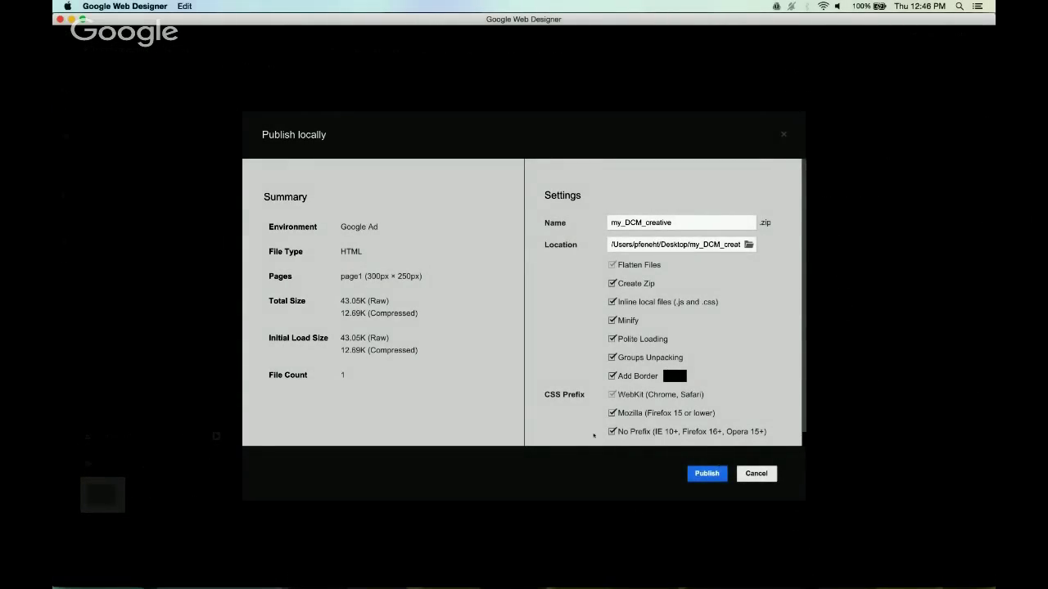
{"action": "left_click", "coordinate": [707, 473]}
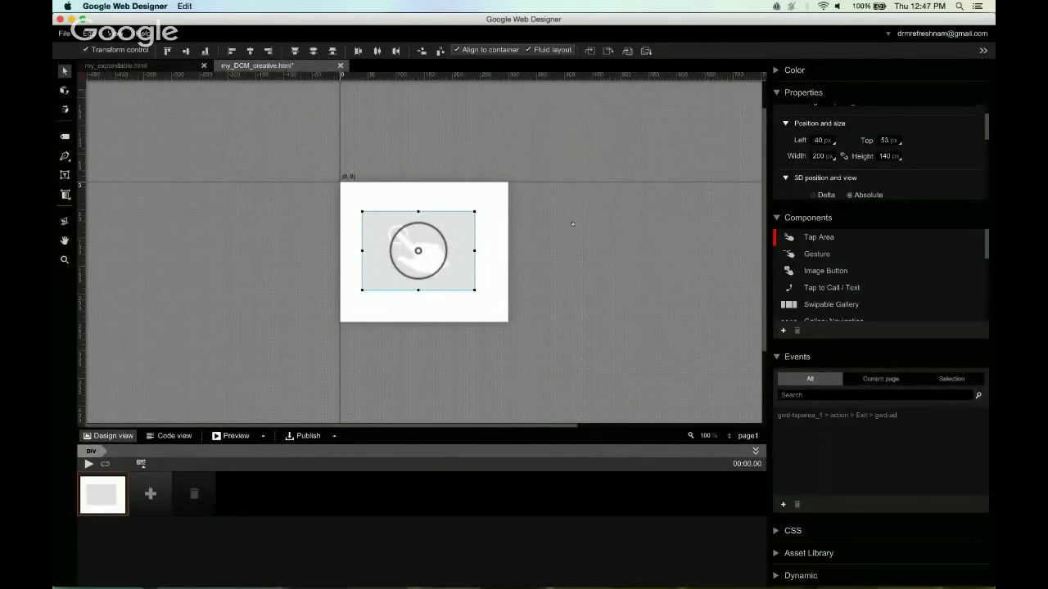
- Switch to Finder and examine the published my_DCM_creative.zip in the my_DCM_creative folder
{"action": "key", "text": "super+Tab"}
{"action": "key", "text": "super+Tab"}
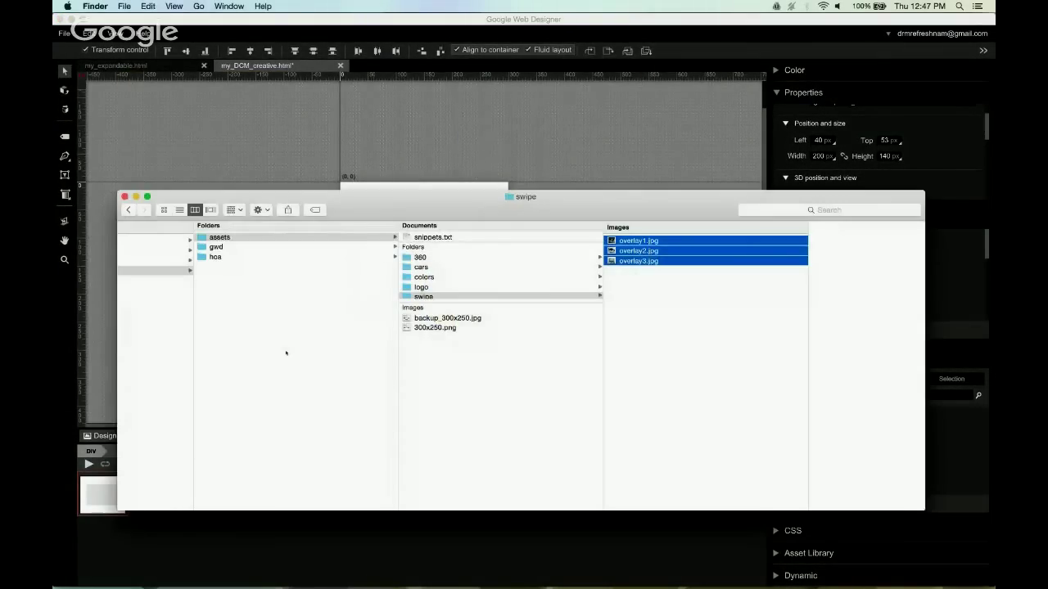
{"action": "scroll", "coordinate": [290, 360], "scroll_direction": "left", "scroll_amount": 5}
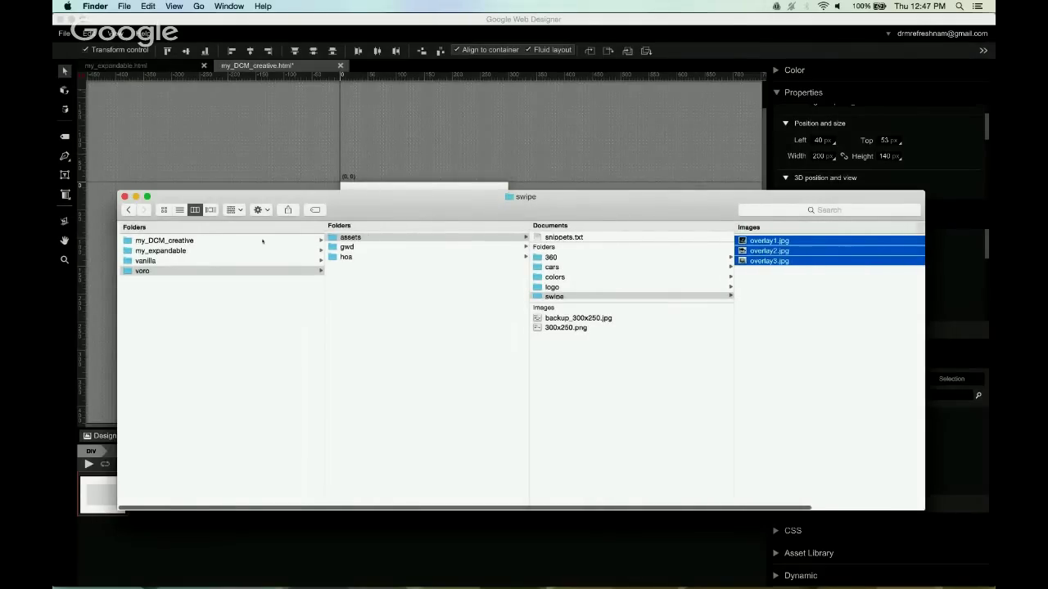
{"action": "left_click", "coordinate": [216, 243]}
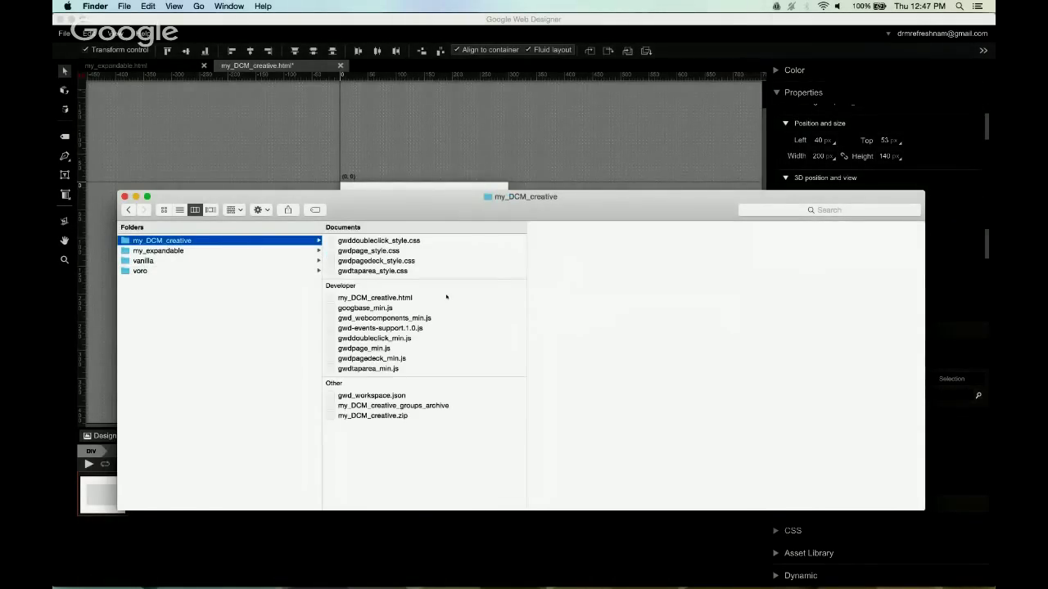
{"action": "left_click", "coordinate": [384, 416]}
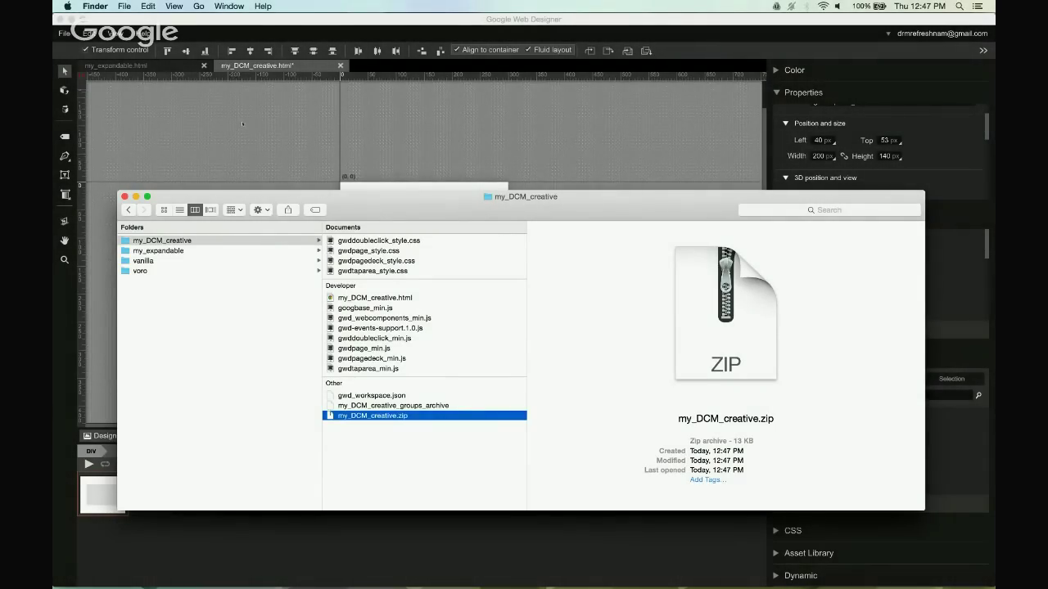
{"action": "key", "text": "super+Tab"}
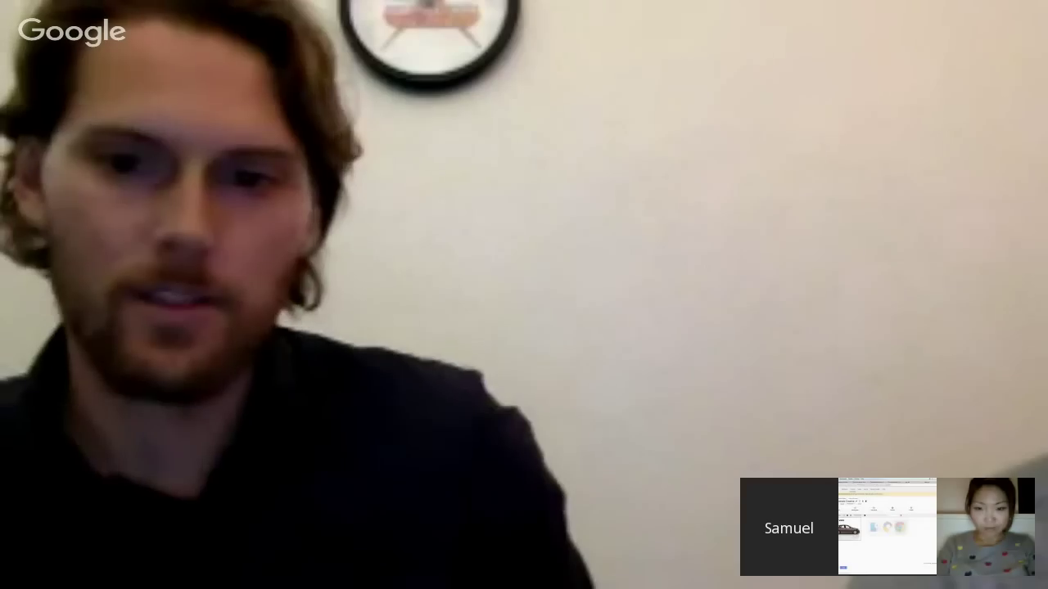